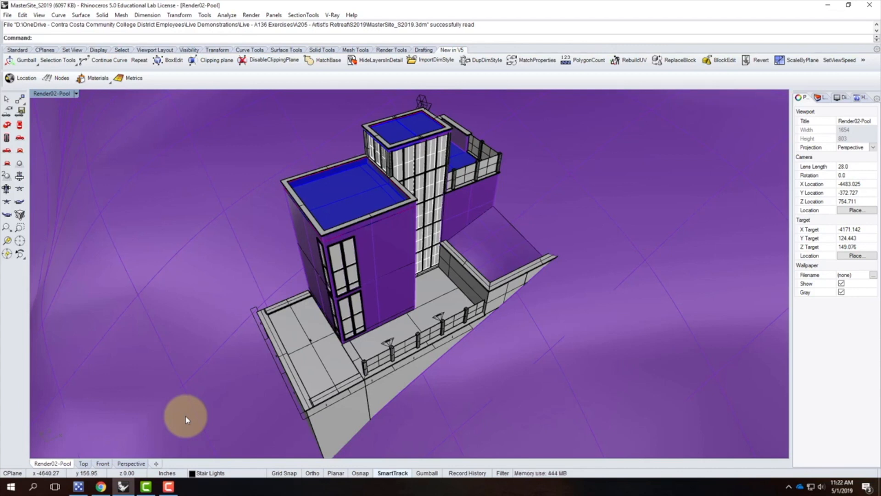
Step: Save the current model file
{"action": "left_click", "coordinate": [7, 14]}
{"action": "left_click", "coordinate": [34, 60]}
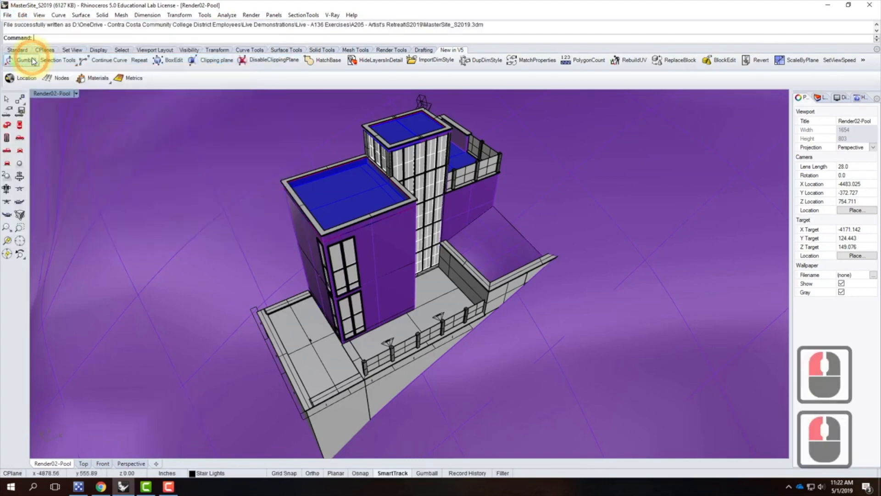
Step: Save a copy of the model as MasterSite_S2019-Section00 in the same S2019 folder
{"action": "left_click", "coordinate": [8, 16]}
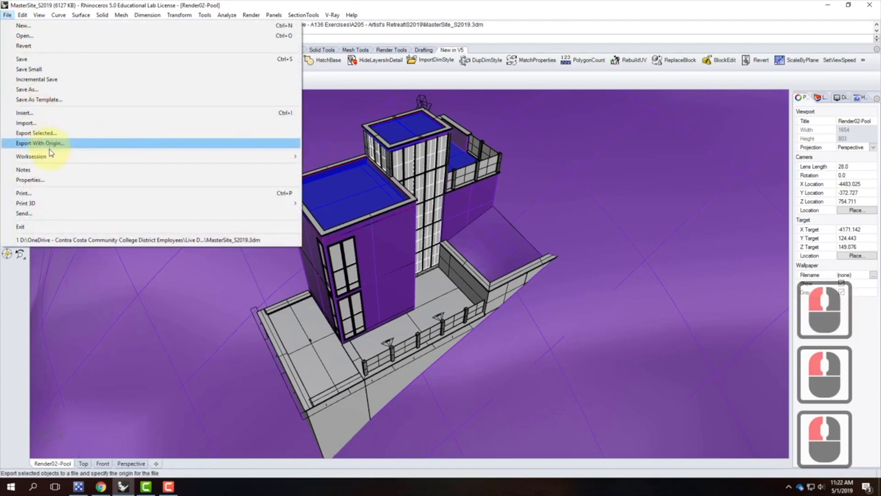
{"action": "left_click", "coordinate": [28, 89]}
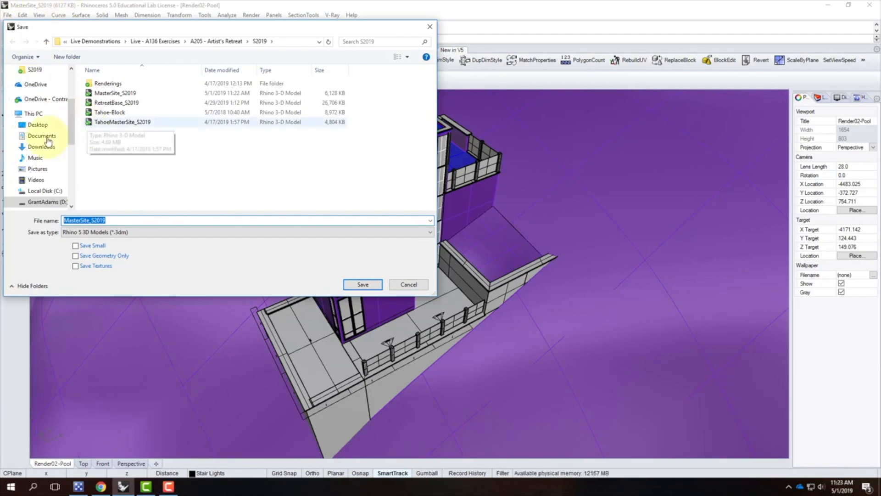
{"action": "left_click", "coordinate": [115, 221]}
{"action": "left_click", "coordinate": [129, 221]}
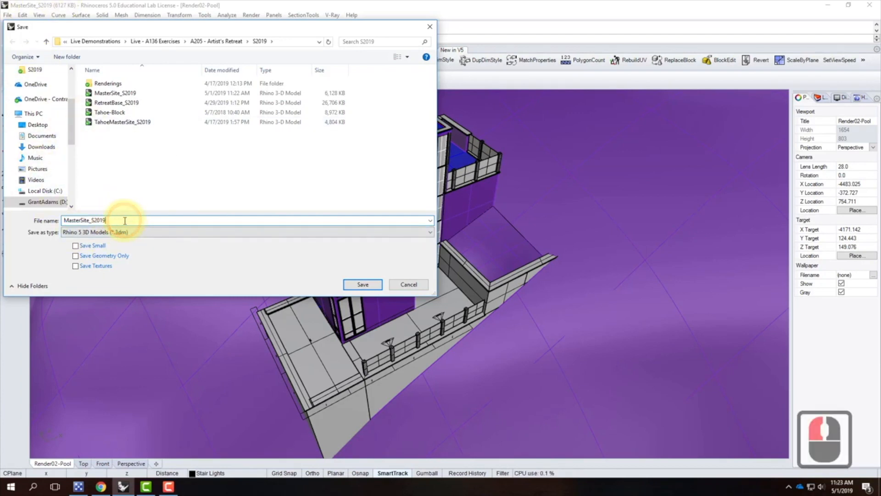
{"action": "type", "text": "-"}
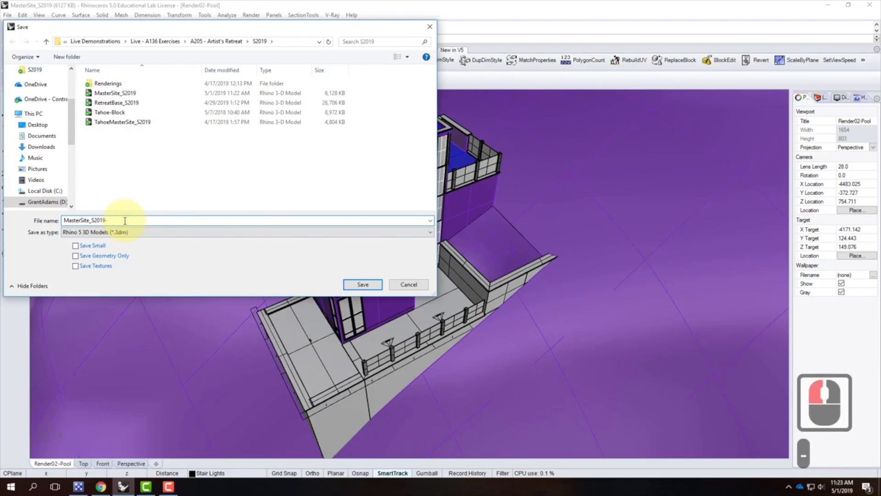
{"action": "type", "text": "Section"}
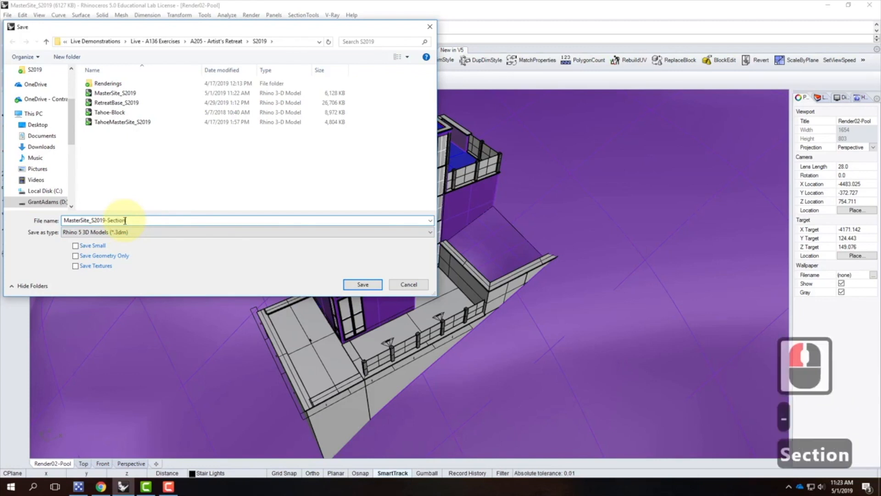
{"action": "type", "text": "00"}
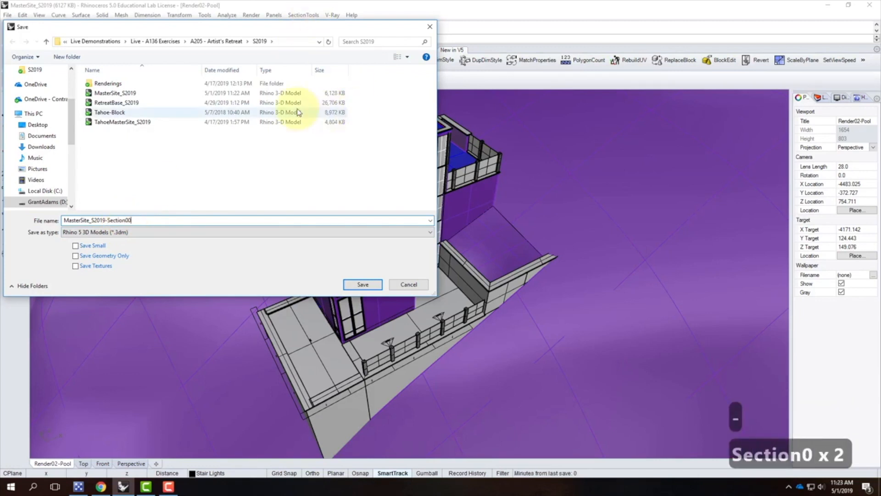
{"action": "left_click", "coordinate": [362, 285]}
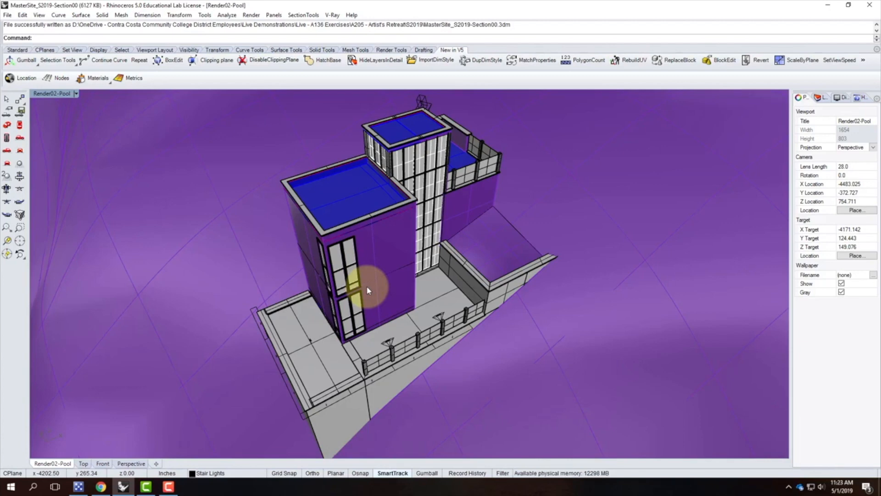
Step: Orbit and zoom around the building and site to examine the model from several angles
{"action": "scroll", "coordinate": [317, 228], "scroll_direction": "down", "scroll_amount": 5}
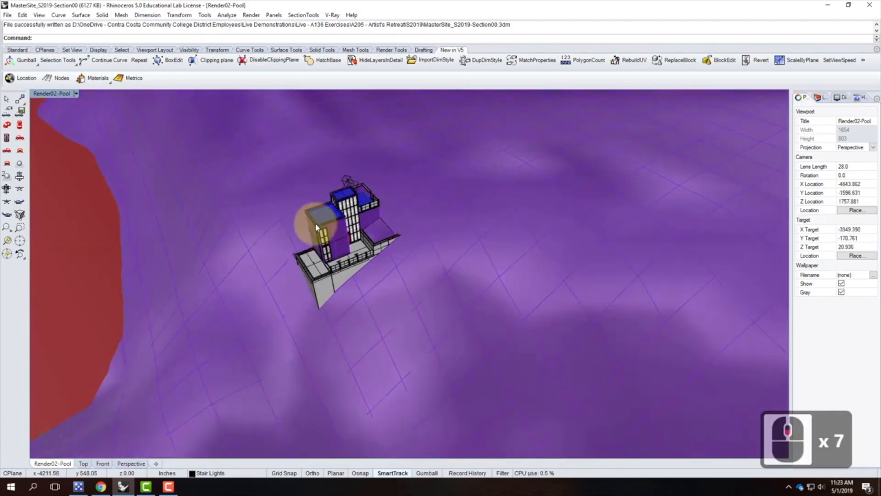
{"action": "scroll", "coordinate": [311, 231], "scroll_direction": "down", "scroll_amount": 8}
{"action": "scroll", "coordinate": [315, 238], "scroll_direction": "up", "scroll_amount": 10}
{"action": "right_click_drag", "start_coordinate": [305, 262], "coordinate": [368, 240]}
{"action": "scroll", "coordinate": [445, 275], "scroll_direction": "up", "scroll_amount": 4}
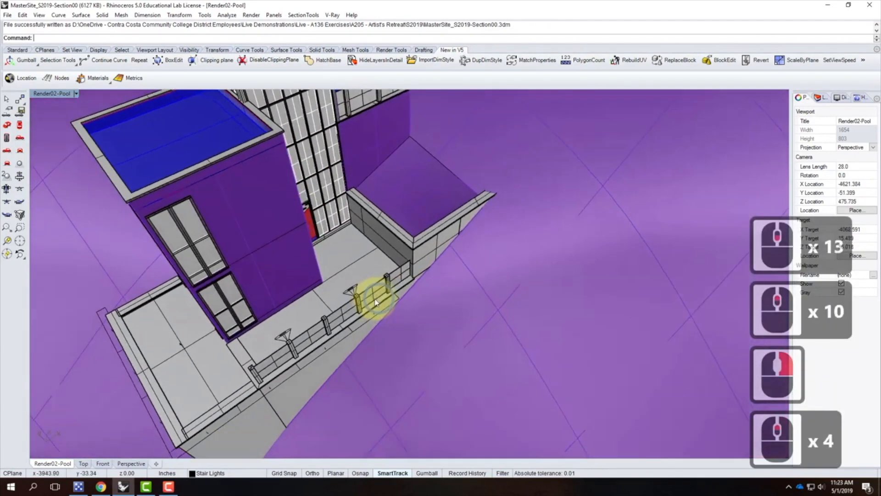
{"action": "right_click_drag", "start_coordinate": [376, 302], "coordinate": [370, 299]}
{"action": "scroll", "coordinate": [370, 299], "scroll_direction": "down", "scroll_amount": 4}
{"action": "scroll", "coordinate": [344, 246], "scroll_direction": "up", "scroll_amount": 3}
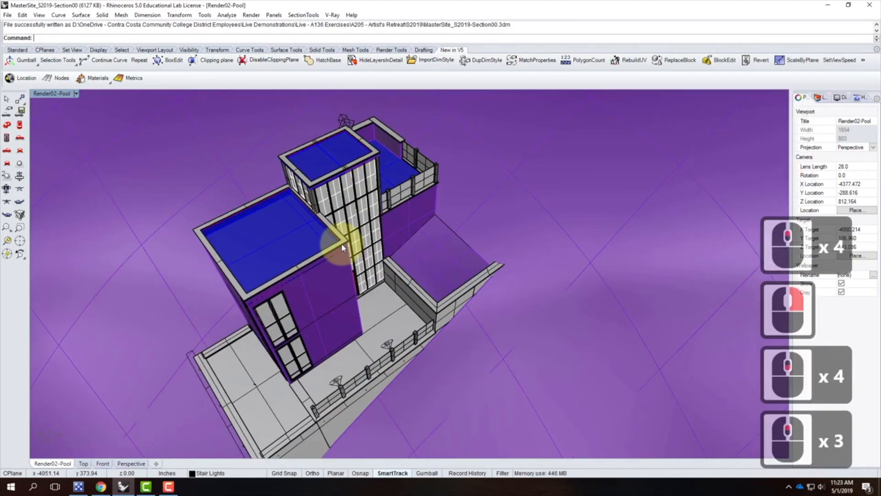
{"action": "right_click_drag", "start_coordinate": [471, 266], "coordinate": [400, 261]}
{"action": "scroll", "coordinate": [458, 222], "scroll_direction": "up", "scroll_amount": 4}
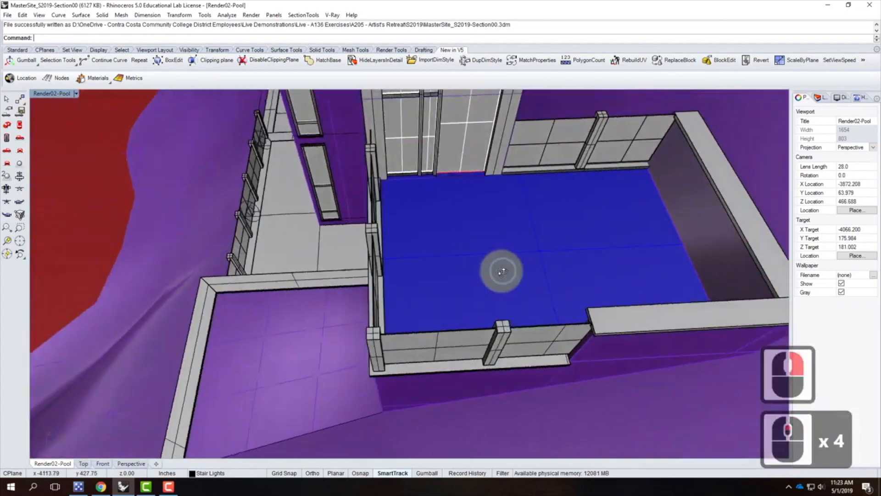
{"action": "right_click_drag", "start_coordinate": [498, 268], "coordinate": [225, 252]}
{"action": "right_click_drag", "start_coordinate": [133, 339], "coordinate": [346, 244]}
{"action": "scroll", "coordinate": [421, 339], "scroll_direction": "down", "scroll_amount": 5}
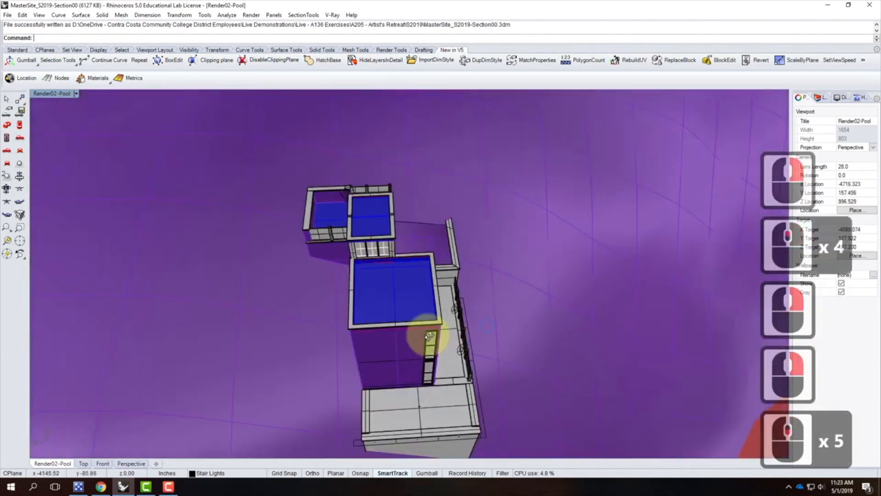
{"action": "right_click_drag", "start_coordinate": [421, 339], "coordinate": [344, 323]}
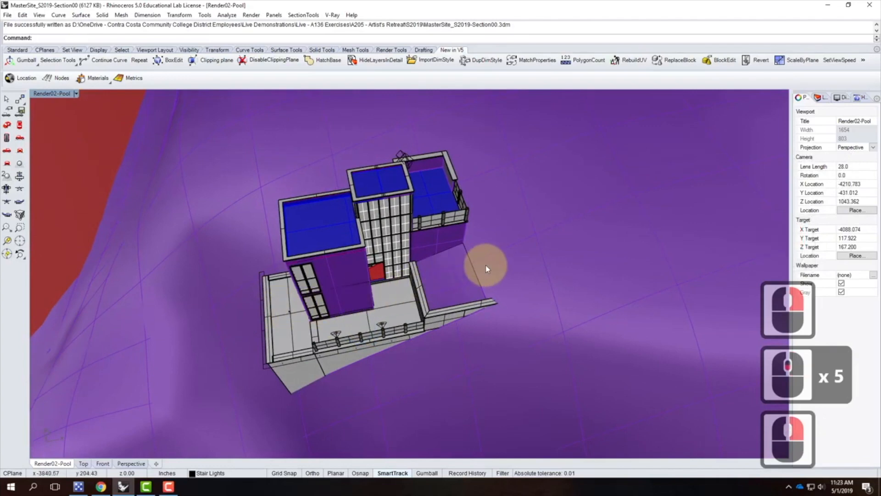
{"action": "right_click_drag", "start_coordinate": [387, 302], "coordinate": [250, 344]}
{"action": "right_click_drag", "start_coordinate": [333, 311], "coordinate": [560, 316]}
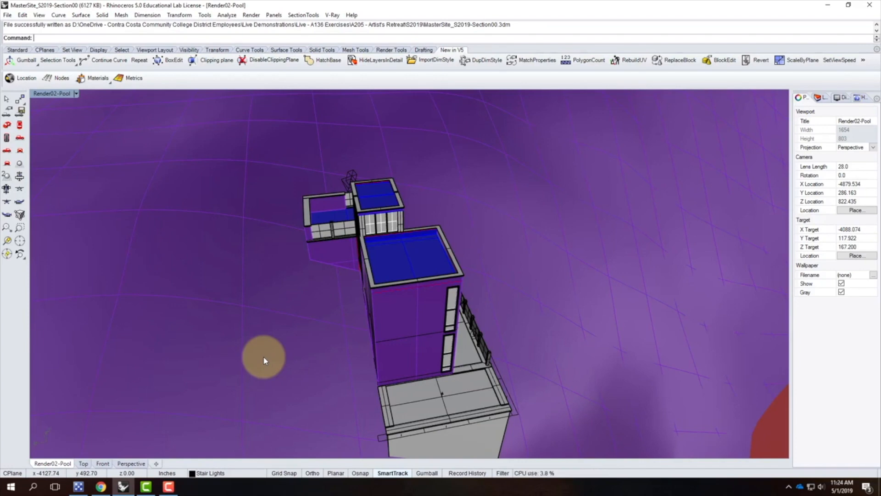
{"action": "scroll", "coordinate": [263, 356], "scroll_direction": "down", "scroll_amount": 18}
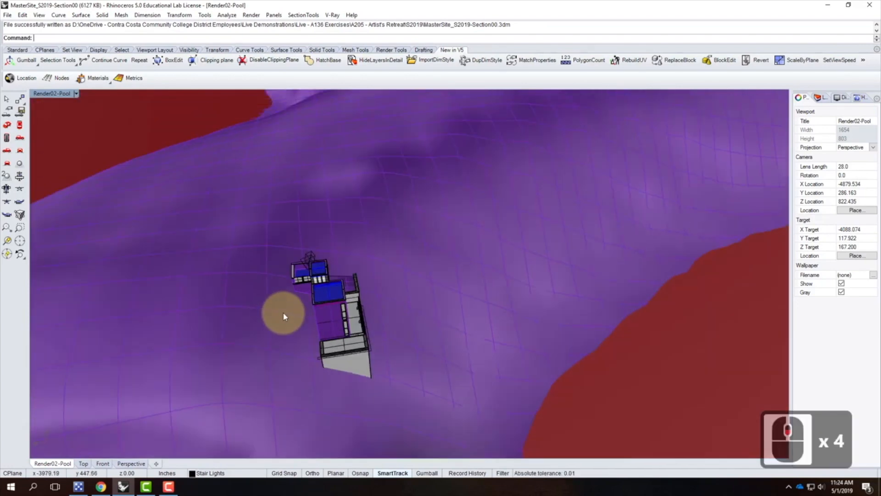
{"action": "scroll", "coordinate": [284, 315], "scroll_direction": "down", "scroll_amount": 16}
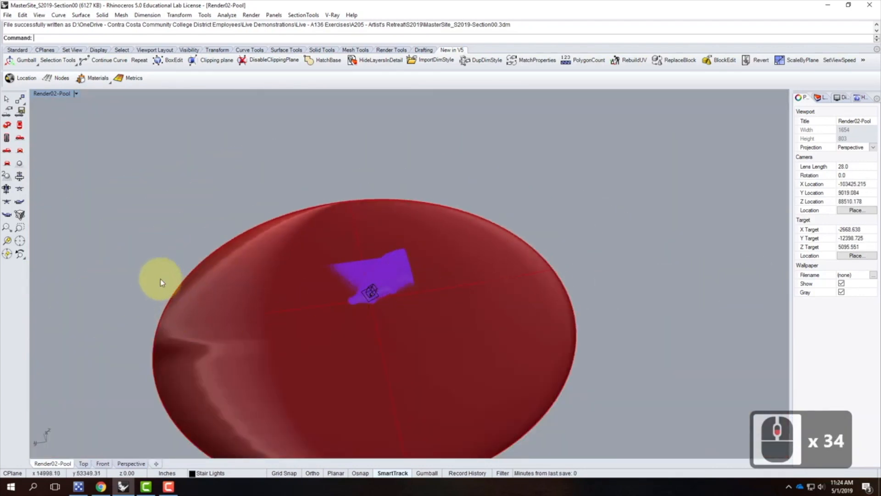
Step: Open the Layers panel and create a new layer named Section00
{"action": "left_click", "coordinate": [17, 50]}
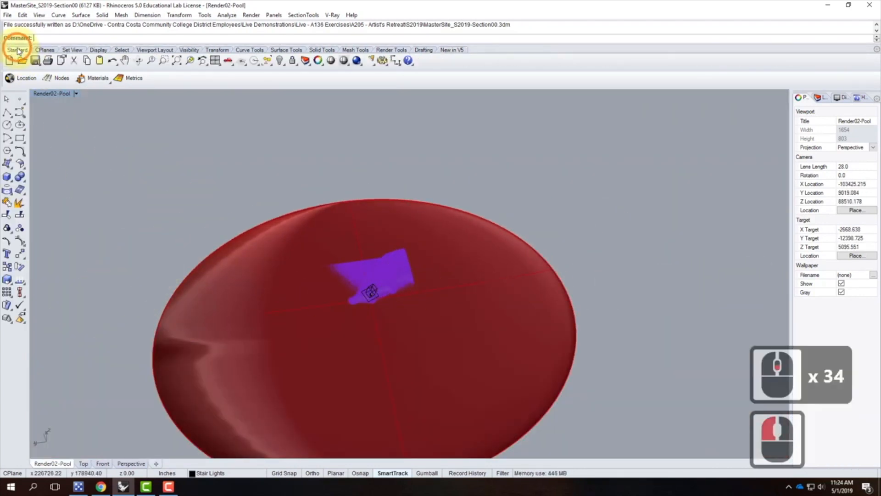
{"action": "left_click", "coordinate": [818, 97]}
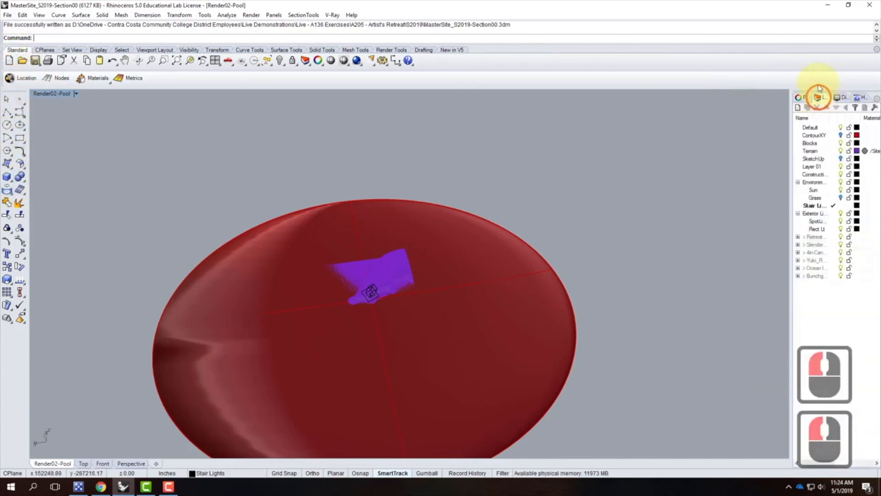
{"action": "left_click", "coordinate": [798, 107]}
{"action": "type", "text": "Se"}
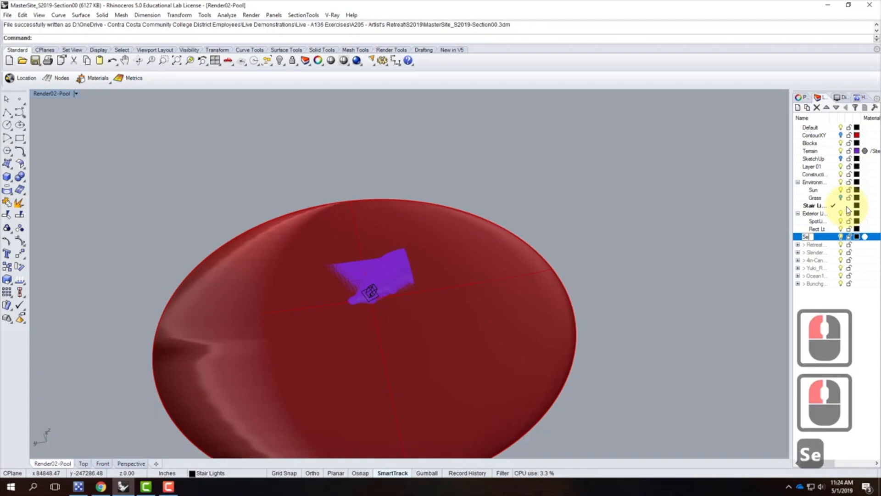
{"action": "type", "text": "ction00"}
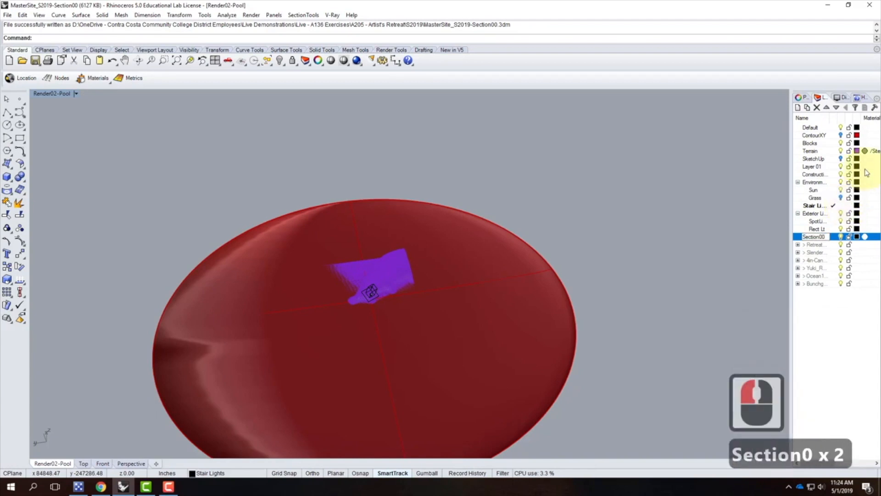
Step: Add a sublayer under Section00 named S00-Plane
{"action": "left_click", "coordinate": [807, 107]}
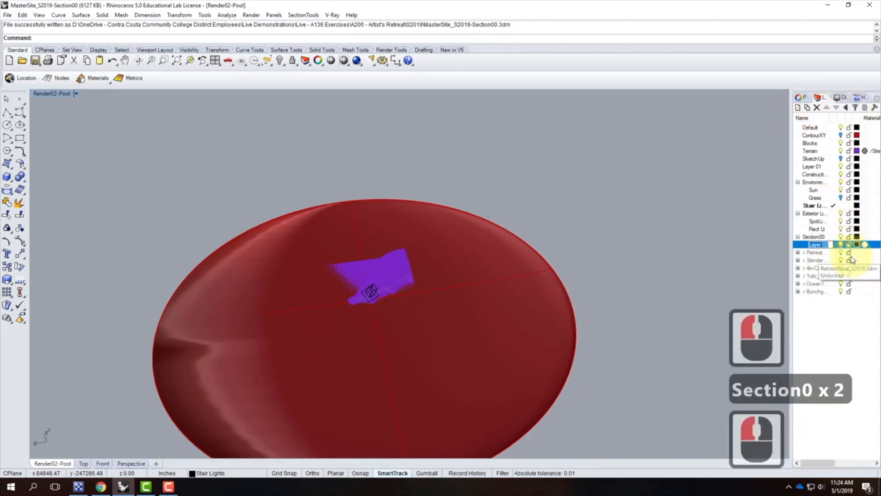
{"action": "type", "text": "S00"}
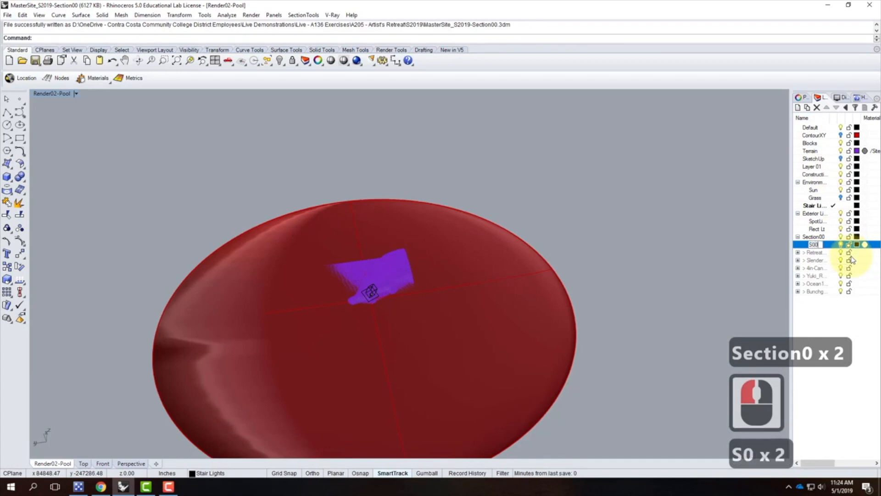
{"action": "type", "text": "-Plane"}
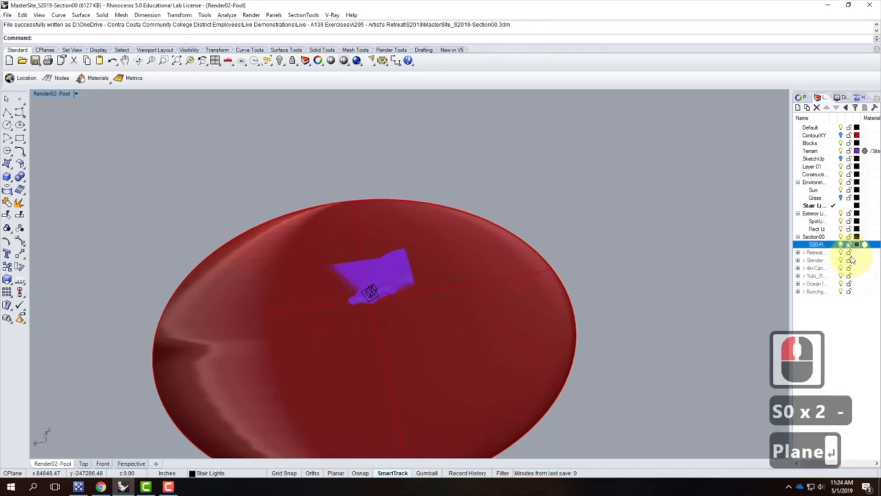
{"action": "key", "text": "Return"}
Step: Draw a vertical plane cutting across the whole site terrain, spanning edge to edge
{"action": "scroll", "coordinate": [370, 225], "scroll_direction": "down", "scroll_amount": 3}
{"action": "scroll", "coordinate": [370, 244], "scroll_direction": "up", "scroll_amount": 3}
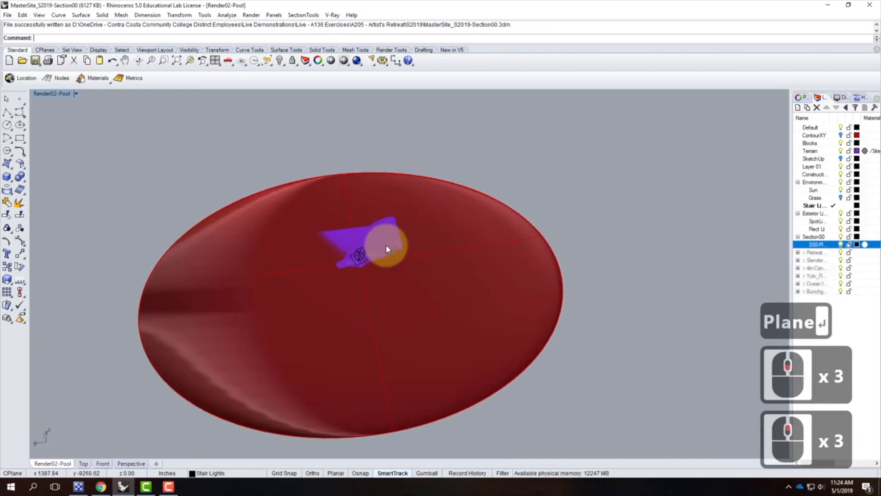
{"action": "left_click", "coordinate": [8, 164]}
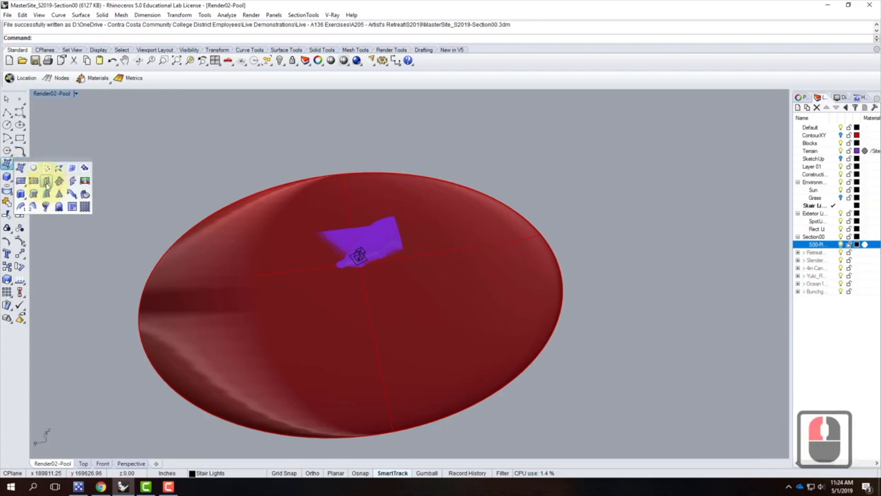
{"action": "left_click", "coordinate": [47, 182]}
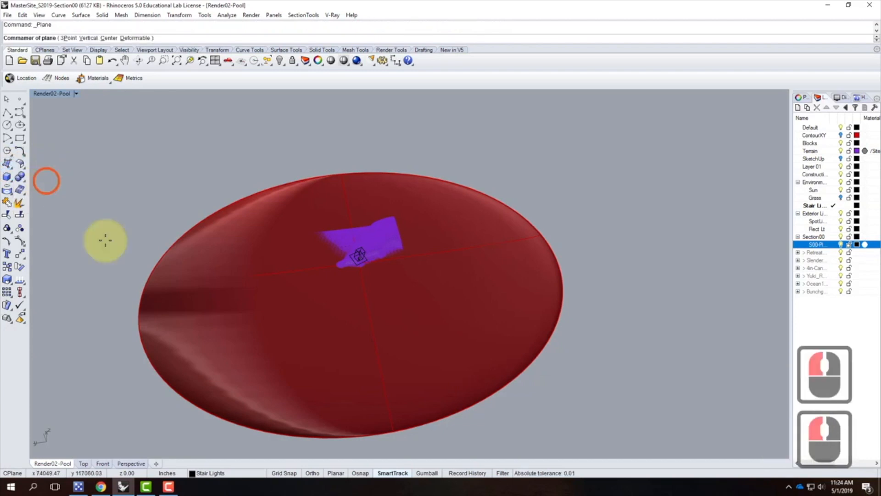
{"action": "left_click", "coordinate": [113, 303]}
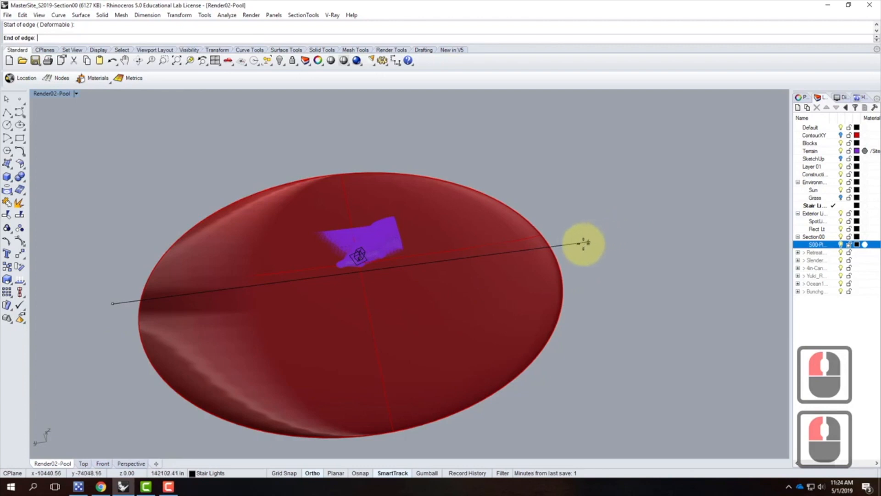
{"action": "left_click", "coordinate": [578, 244], "text": "shift"}
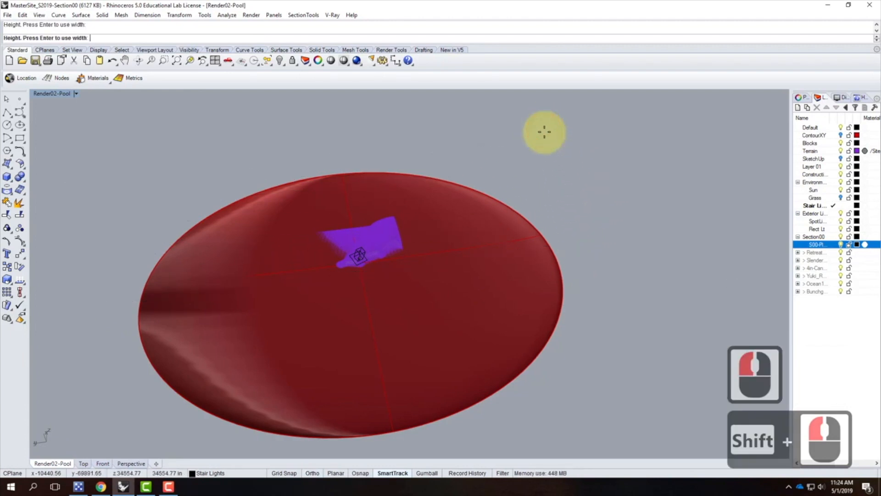
{"action": "left_click", "coordinate": [543, 130]}
Step: Select the vertical plane and move it vertically downward so it passes through the terrain
{"action": "right_click_drag", "start_coordinate": [646, 301], "coordinate": [575, 213]}
{"action": "left_click", "coordinate": [596, 210]}
{"action": "type", "text": "mov"}
{"action": "key", "text": "Return"}
{"action": "type", "text": "v"}
{"action": "key", "text": "Return"}
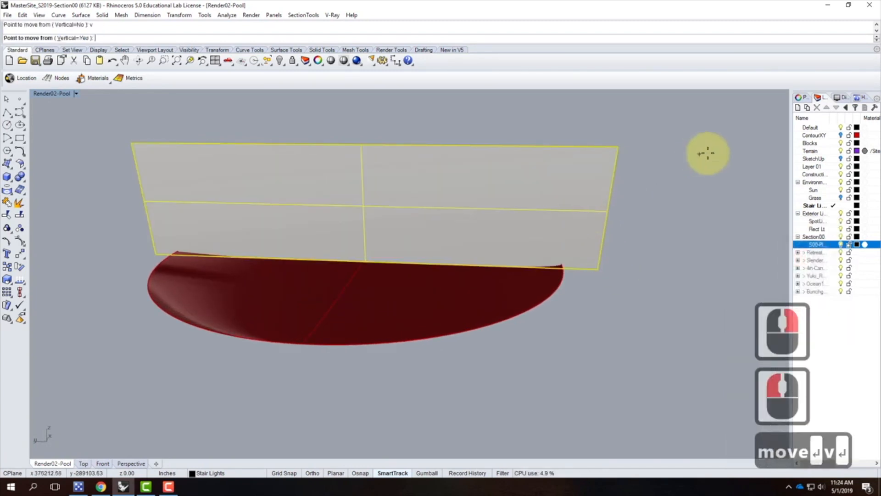
{"action": "left_click", "coordinate": [694, 182]}
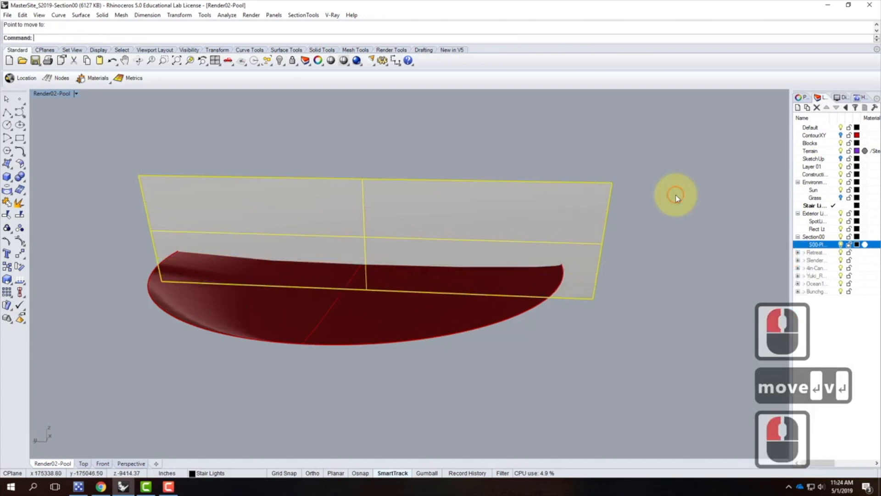
{"action": "left_click", "coordinate": [682, 251]}
Step: Zoom and orbit to check where the vertical plane crosses the site and building
{"action": "right_click_drag", "start_coordinate": [682, 251], "coordinate": [609, 263]}
{"action": "scroll", "coordinate": [490, 225], "scroll_direction": "up", "scroll_amount": 8}
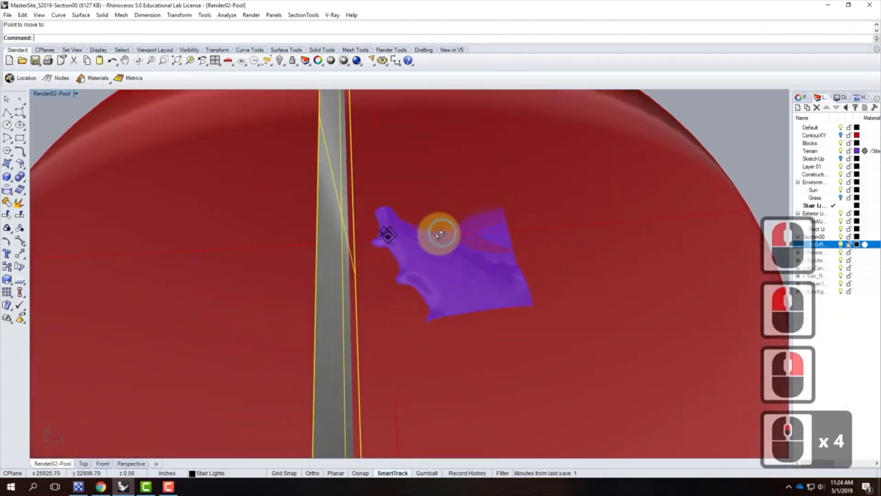
{"action": "scroll", "coordinate": [375, 222], "scroll_direction": "up", "scroll_amount": 5}
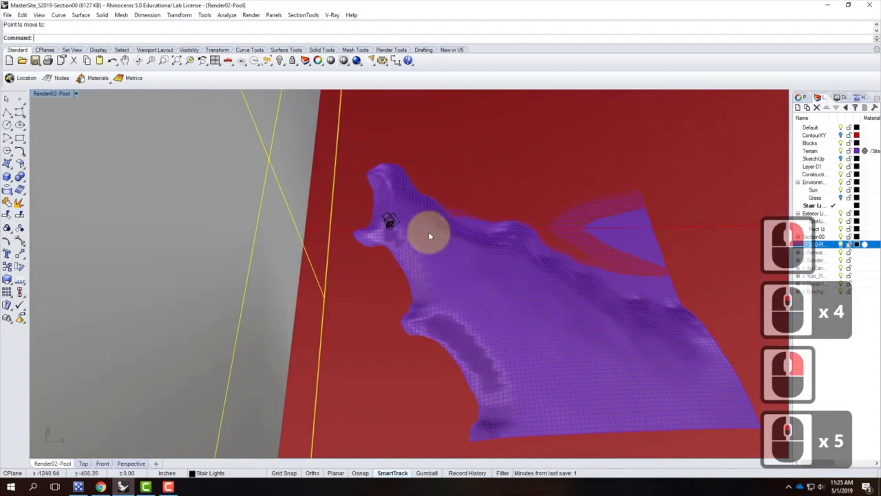
{"action": "scroll", "coordinate": [444, 244], "scroll_direction": "down", "scroll_amount": 10}
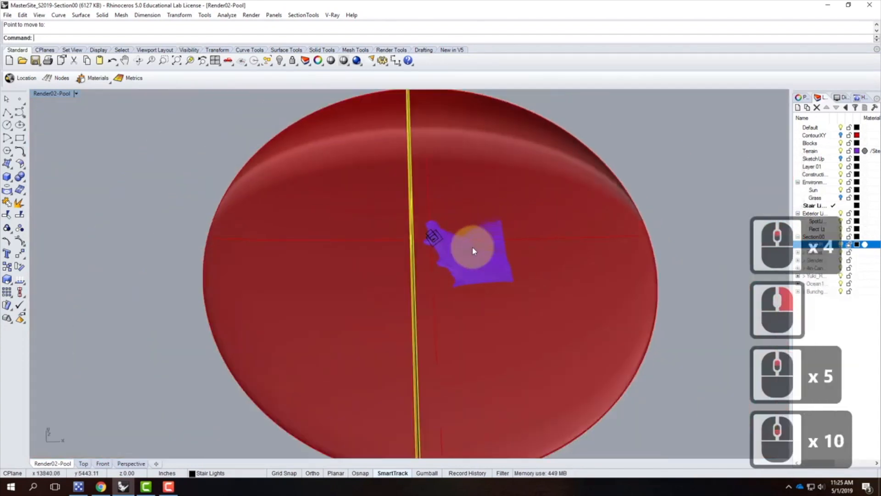
{"action": "right_click_drag", "start_coordinate": [490, 259], "coordinate": [454, 248]}
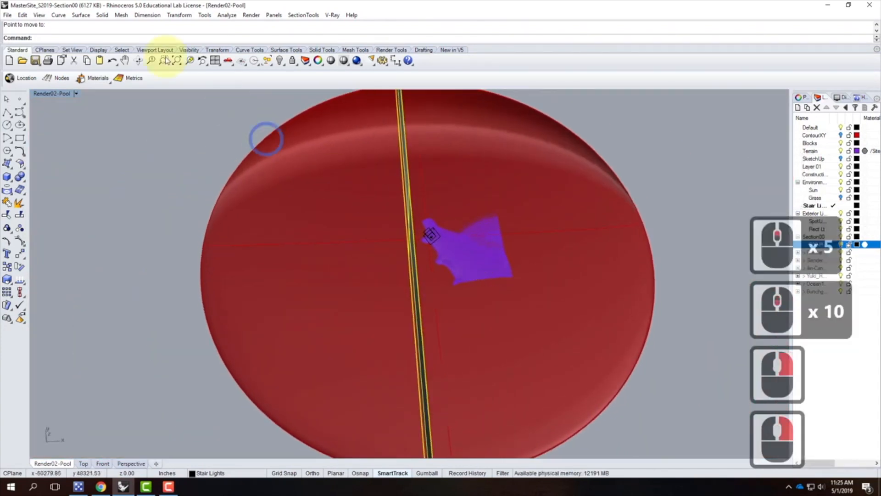
Step: Switch to the four-viewport layout and move the vertical plane sideways in the Top view across the building
{"action": "double_click", "coordinate": [51, 93]}
{"action": "scroll", "coordinate": [181, 197], "scroll_direction": "down", "scroll_amount": 13}
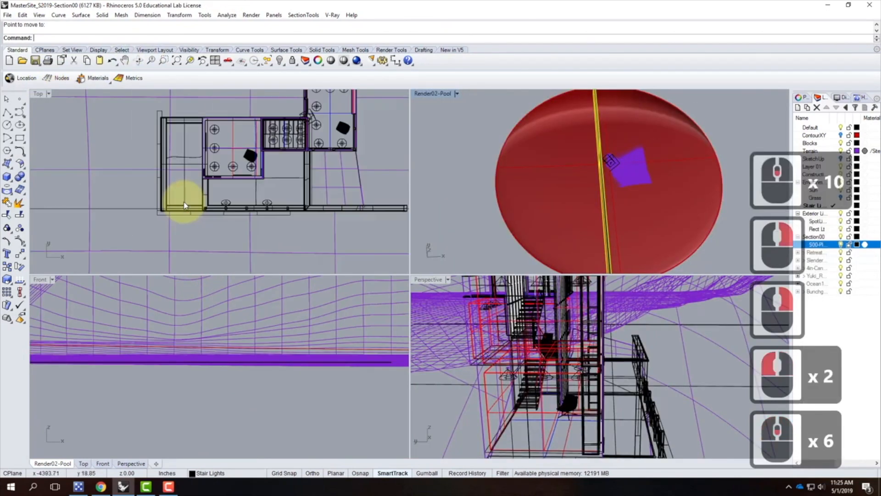
{"action": "scroll", "coordinate": [223, 168], "scroll_direction": "down", "scroll_amount": 20}
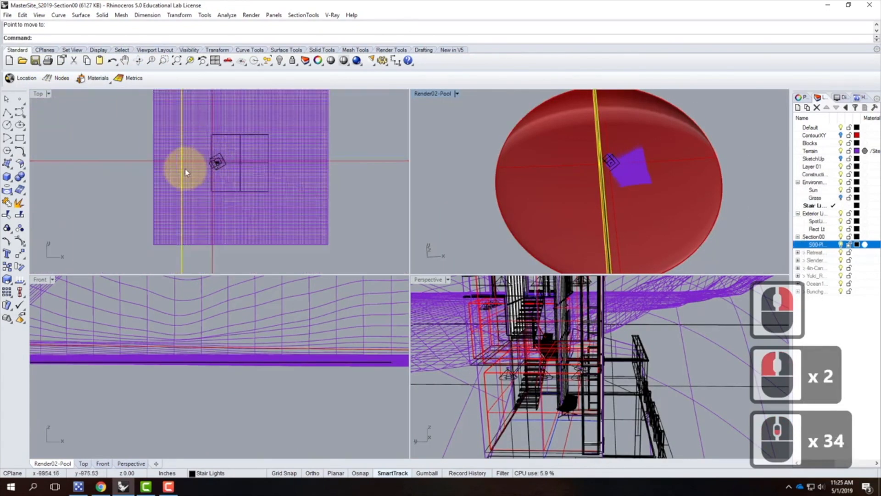
{"action": "scroll", "coordinate": [191, 166], "scroll_direction": "up", "scroll_amount": 5}
{"action": "type", "text": "move"}
{"action": "key", "text": "Return"}
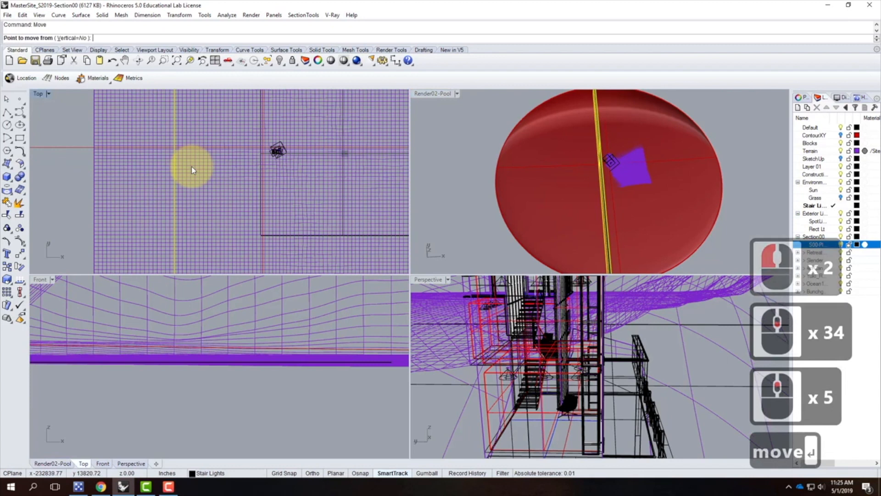
{"action": "left_click", "coordinate": [67, 175]}
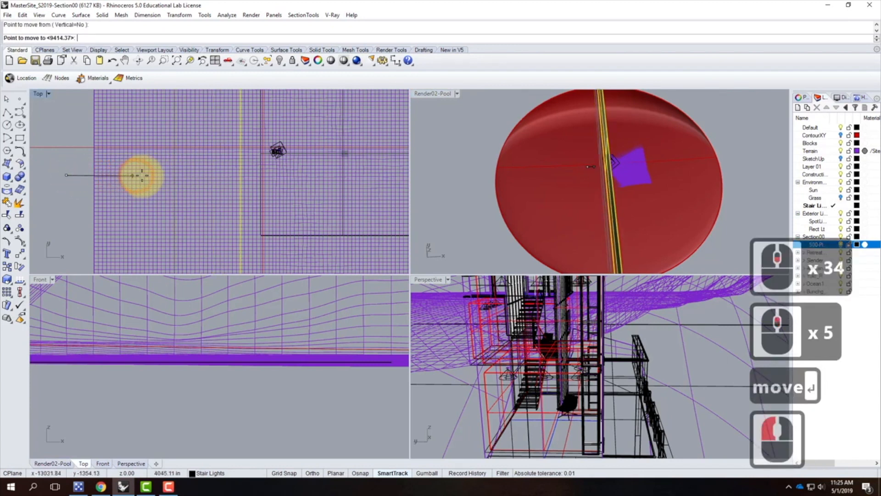
{"action": "left_click", "coordinate": [166, 175], "text": "shift"}
Step: Move the vertical plane again in the Top view so it cuts through the building near its wall
{"action": "scroll", "coordinate": [262, 154], "scroll_direction": "down", "scroll_amount": 13}
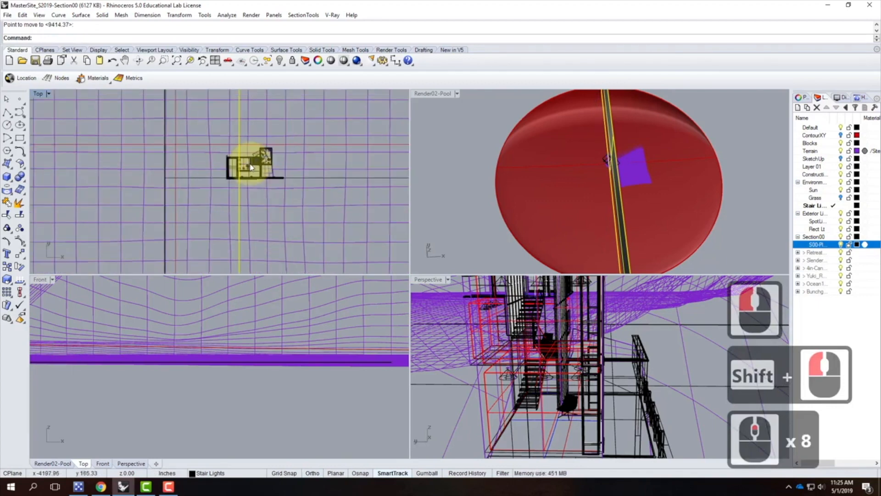
{"action": "scroll", "coordinate": [220, 184], "scroll_direction": "up", "scroll_amount": 11}
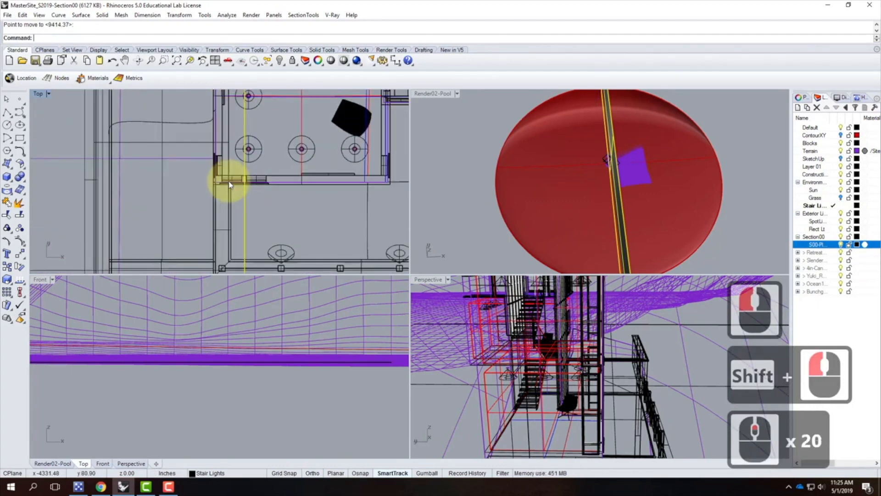
{"action": "type", "text": "move"}
{"action": "key", "text": "Return"}
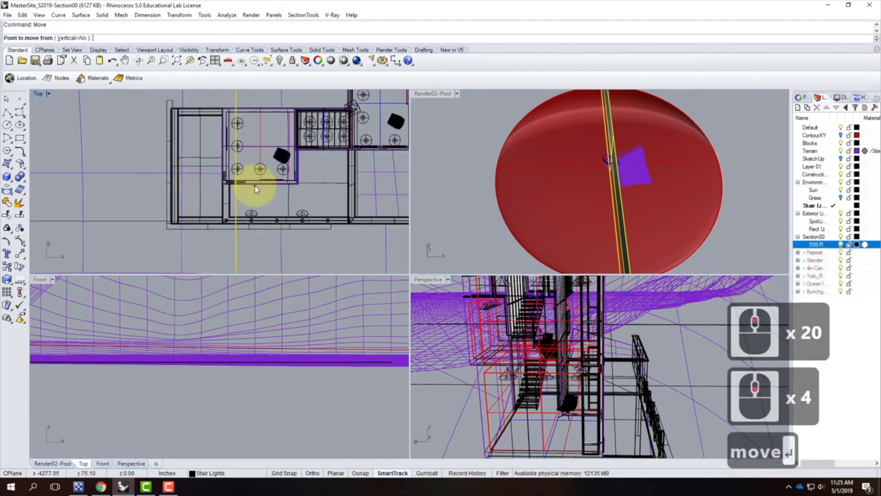
{"action": "left_click", "coordinate": [143, 141]}
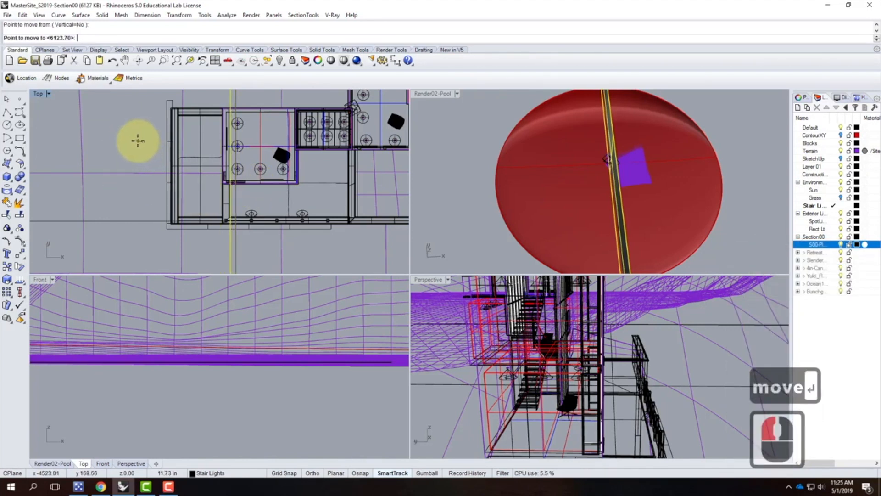
{"action": "left_click", "coordinate": [227, 142]}
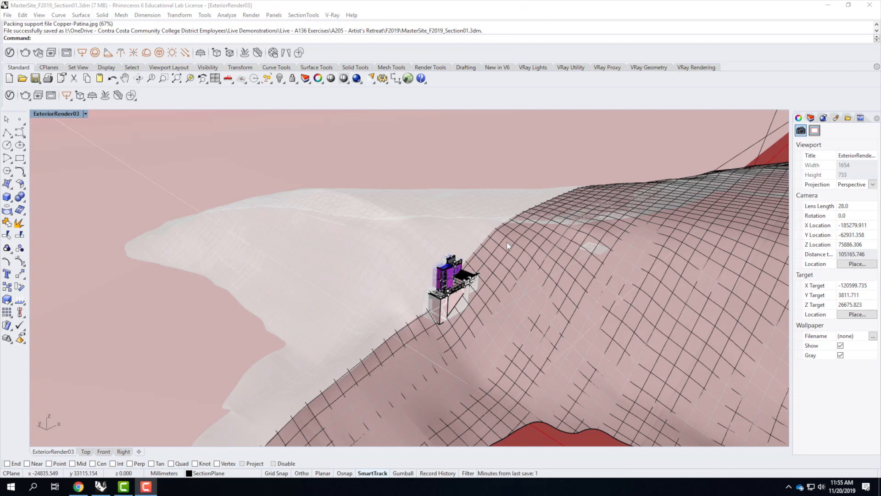
Step: Zoom in on the building sitting on the terrain and examine the objects around it
{"action": "scroll", "coordinate": [471, 309], "scroll_direction": "up", "scroll_amount": 8}
{"action": "scroll", "coordinate": [471, 309], "scroll_direction": "up", "scroll_amount": 6}
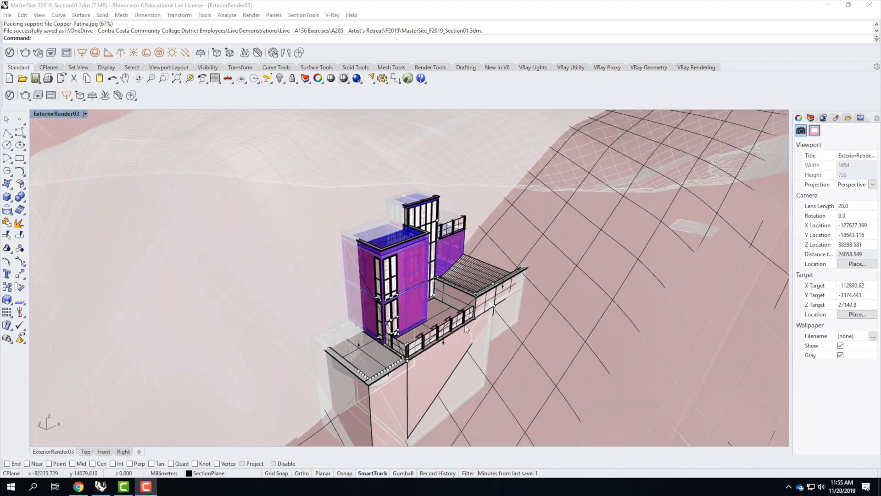
{"action": "scroll", "coordinate": [425, 356], "scroll_direction": "up", "scroll_amount": 2}
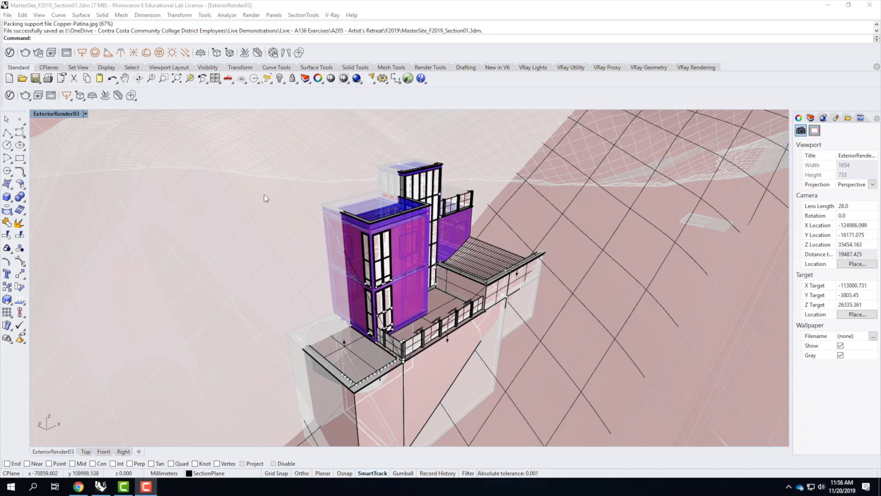
{"action": "left_click", "coordinate": [401, 222]}
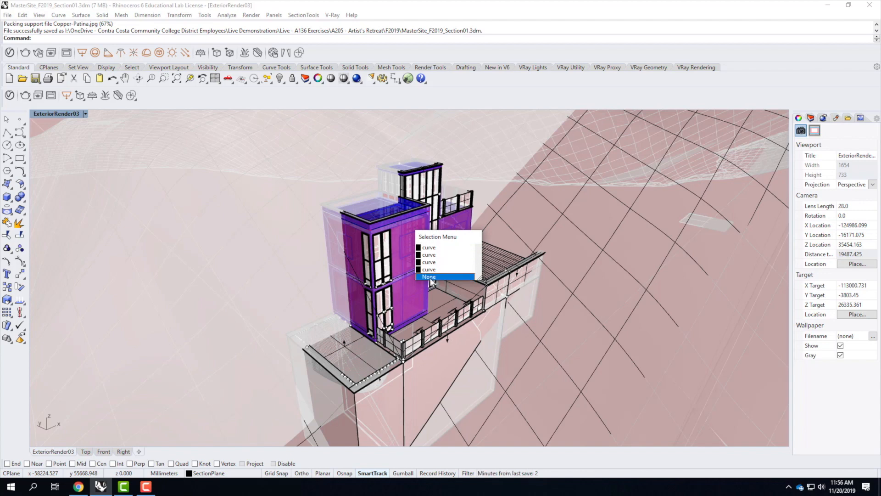
{"action": "left_click", "coordinate": [231, 197]}
{"action": "left_click", "coordinate": [262, 235]}
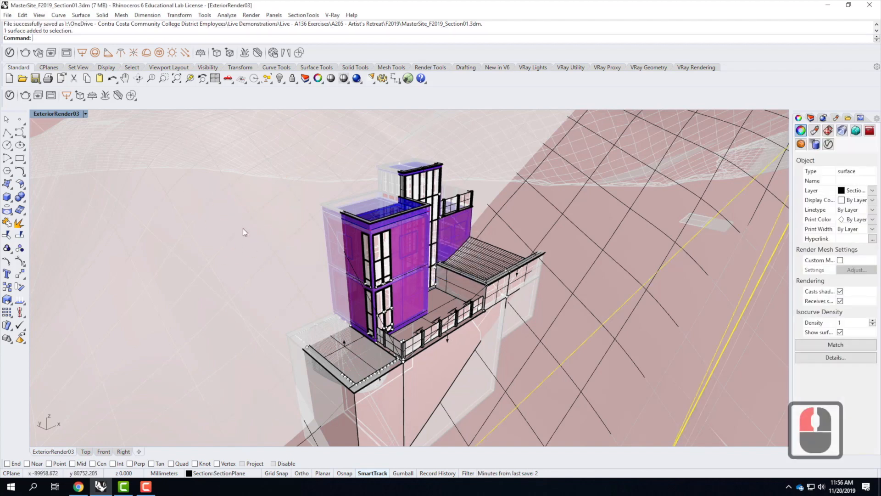
{"action": "scroll", "coordinate": [529, 245], "scroll_direction": "down", "scroll_amount": 4}
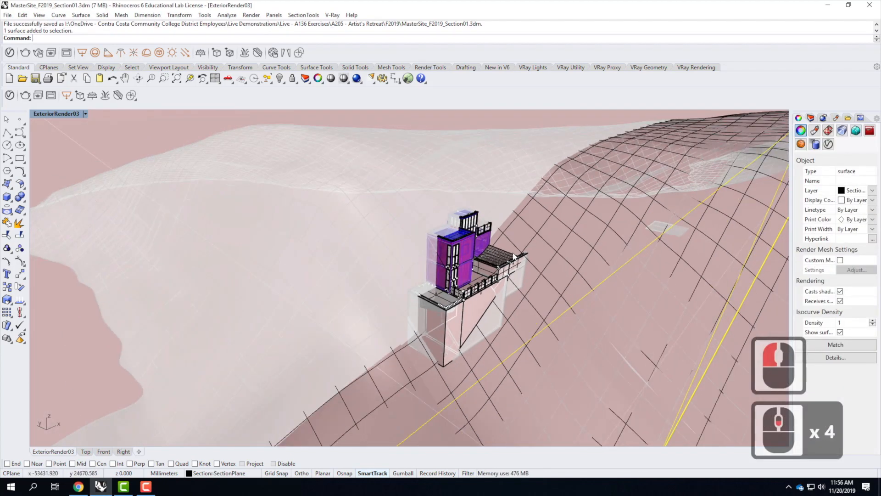
{"action": "key", "text": "Escape"}
{"action": "key", "text": "Escape"}
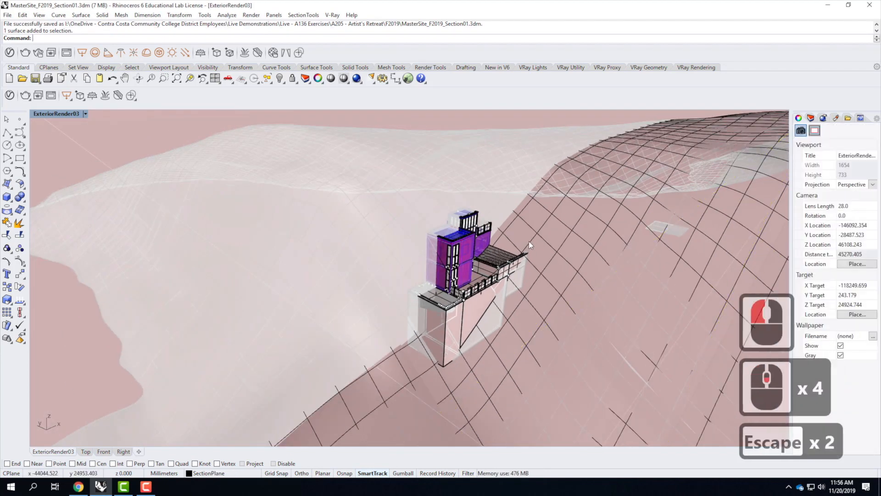
{"action": "left_click", "coordinate": [445, 312]}
{"action": "key", "text": "Escape"}
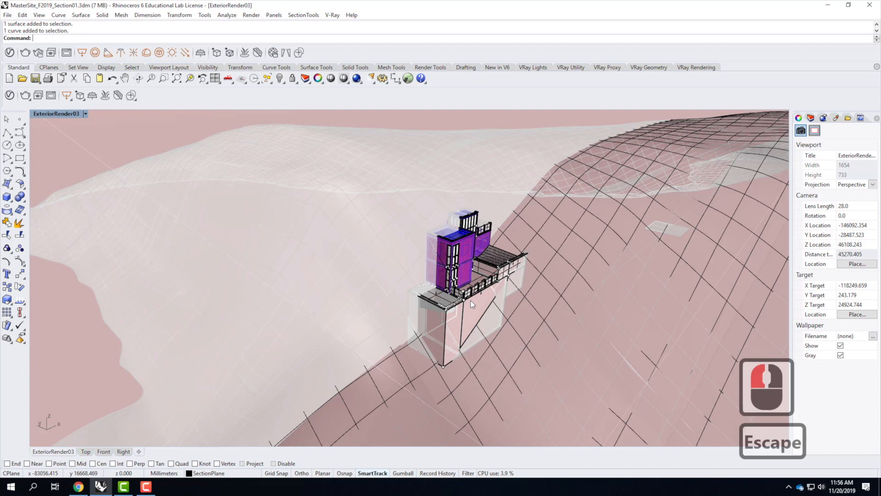
Step: Select all block instances and explode them, choosing Replace existing material and Apply All for material conflicts
{"action": "type", "text": "selblo"}
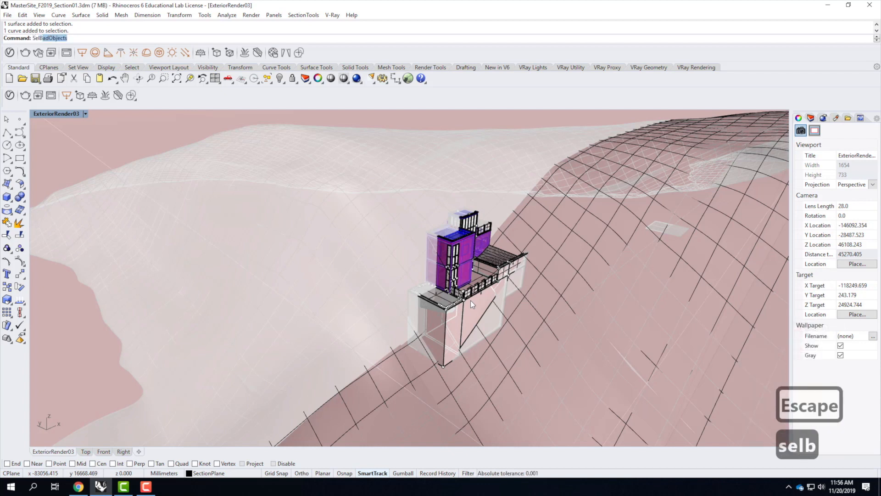
{"action": "key", "text": "Return"}
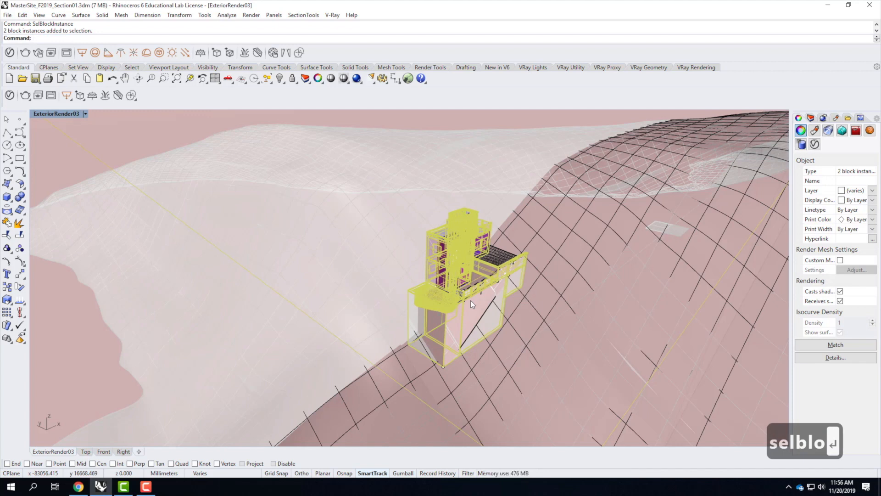
{"action": "type", "text": "explo"}
{"action": "key", "text": "Return"}
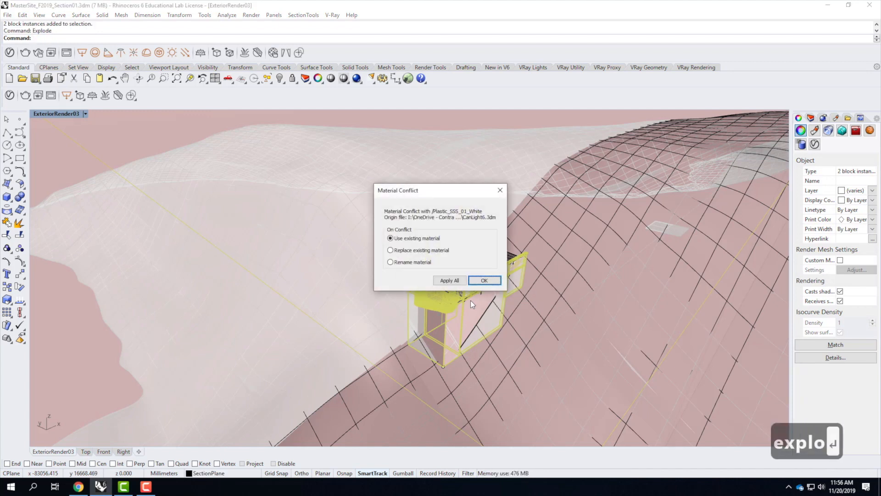
{"action": "left_click", "coordinate": [416, 250]}
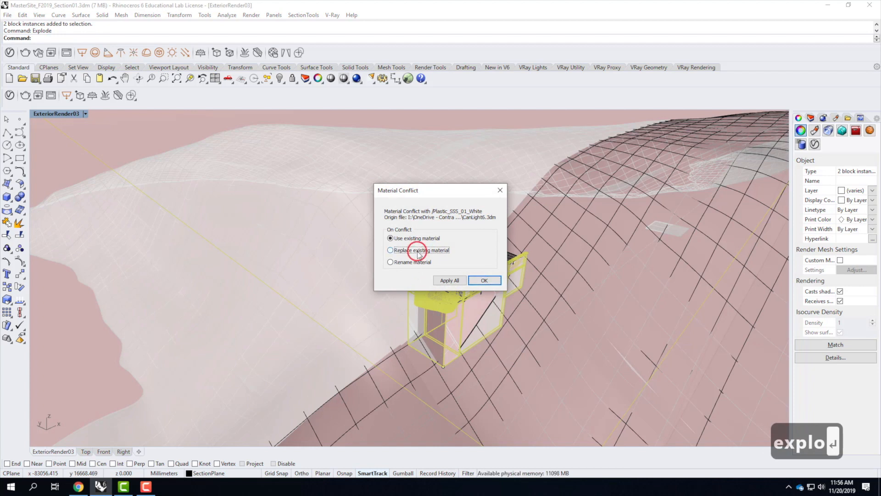
{"action": "left_click", "coordinate": [450, 280]}
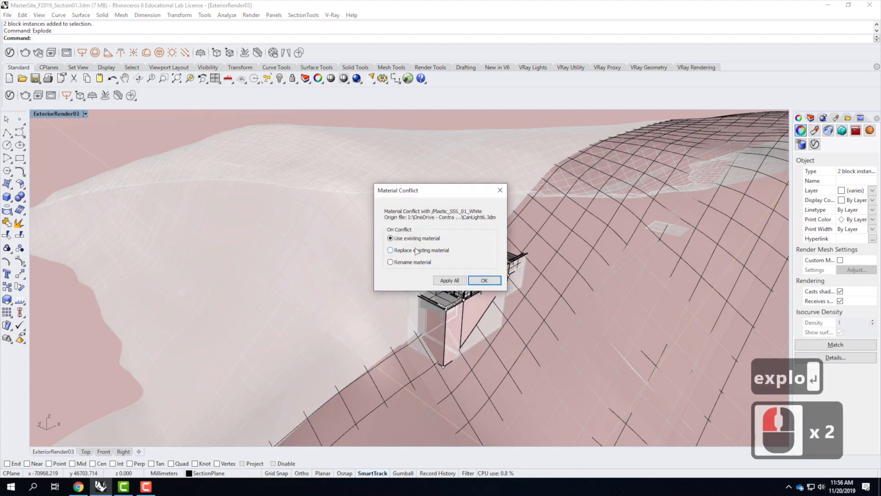
{"action": "left_click", "coordinate": [410, 251]}
{"action": "left_click", "coordinate": [450, 280]}
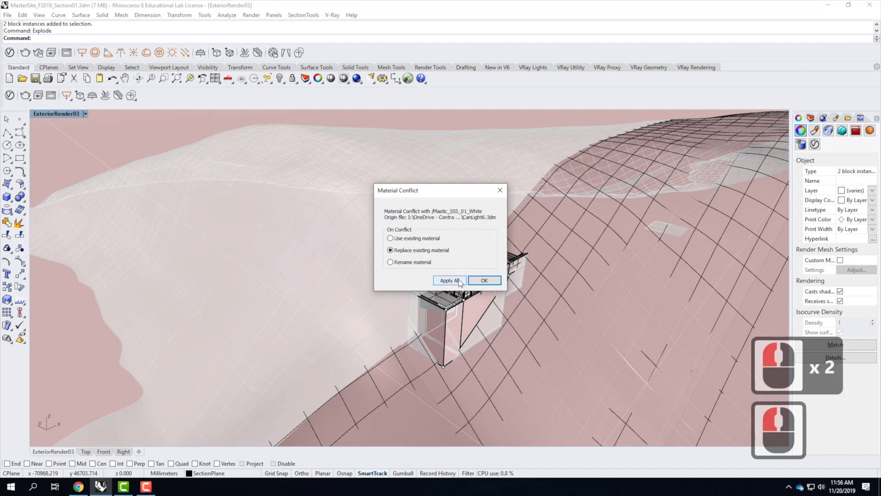
{"action": "left_click", "coordinate": [407, 250]}
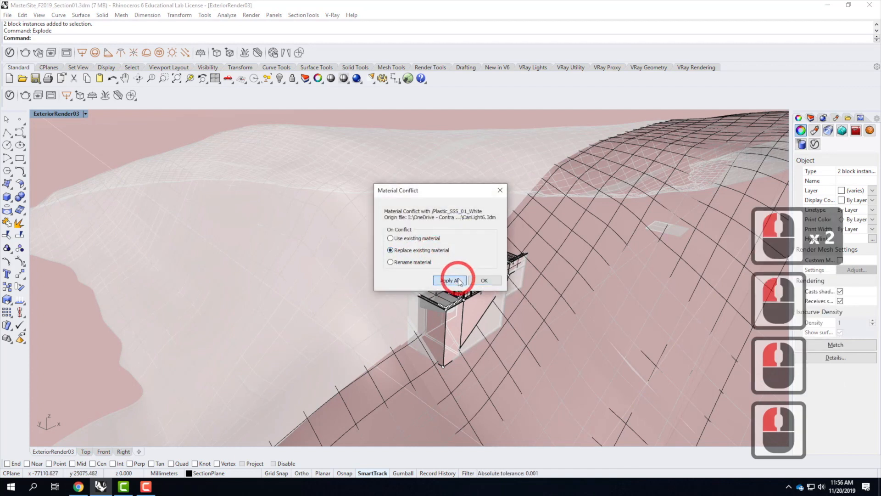
{"action": "left_click", "coordinate": [450, 279]}
{"action": "left_click", "coordinate": [404, 251]}
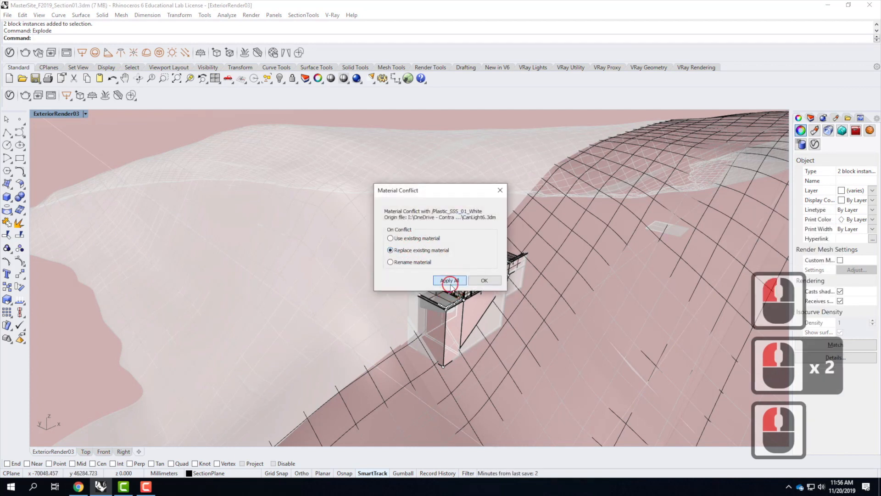
{"action": "left_click", "coordinate": [449, 279]}
{"action": "left_click", "coordinate": [400, 250]}
{"action": "left_click", "coordinate": [449, 279]}
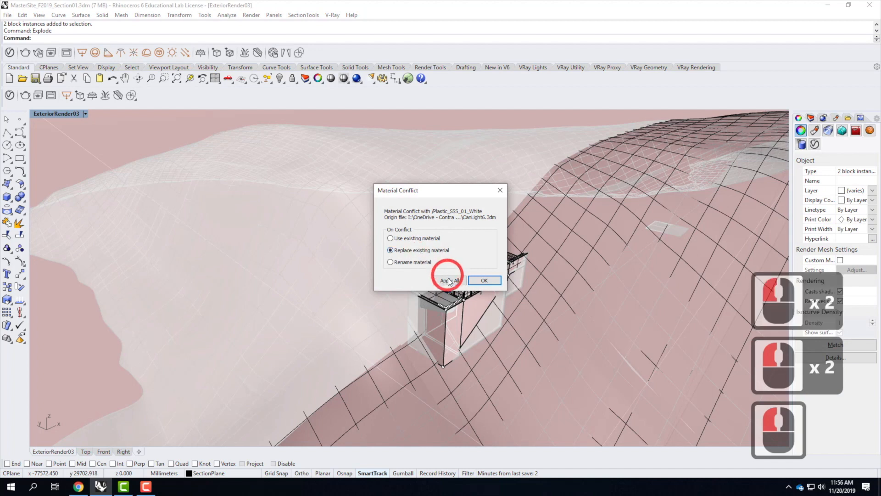
{"action": "left_click", "coordinate": [408, 251]}
{"action": "left_click", "coordinate": [452, 280]}
{"action": "left_click", "coordinate": [404, 250]}
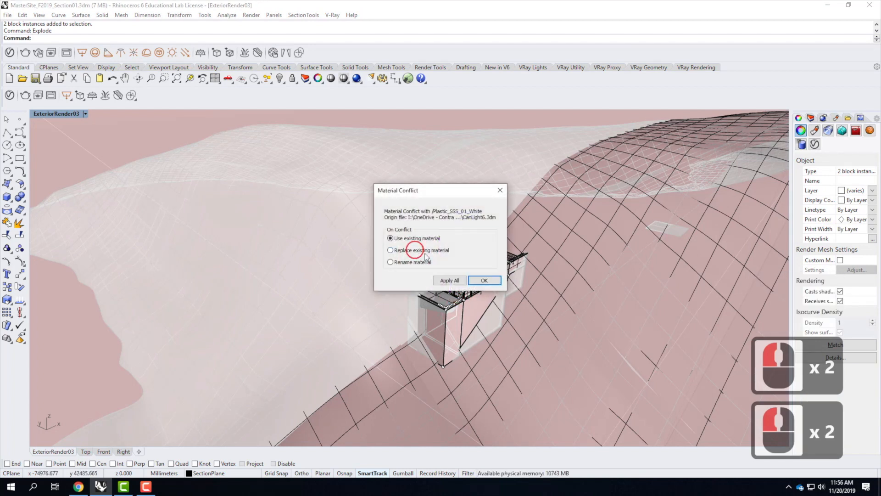
{"action": "left_click", "coordinate": [449, 281]}
{"action": "left_click", "coordinate": [434, 251]}
{"action": "left_click", "coordinate": [450, 280]}
{"action": "left_click", "coordinate": [425, 251]}
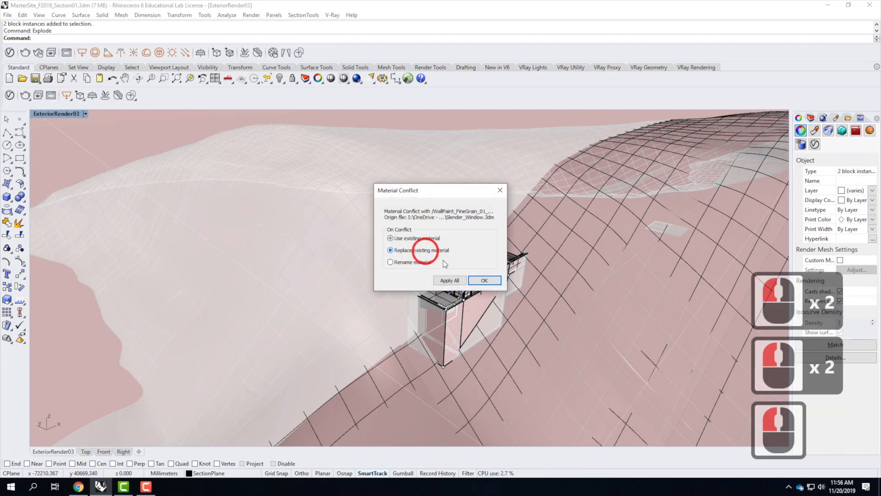
{"action": "left_click", "coordinate": [449, 280]}
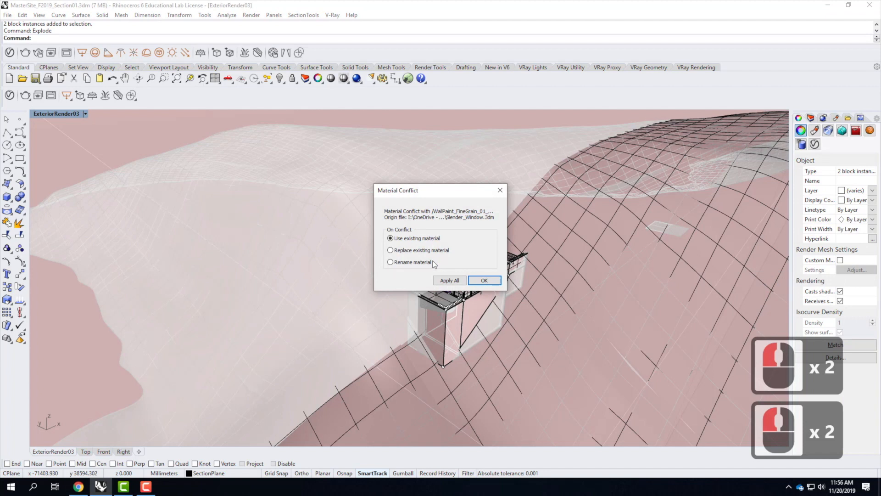
Step: Accept each remaining material conflict with Use existing material to finish exploding the blocks
{"action": "left_click", "coordinate": [486, 280]}
{"action": "left_click", "coordinate": [486, 280]}
{"action": "left_click", "coordinate": [485, 281]}
{"action": "left_click", "coordinate": [485, 280]}
{"action": "left_click", "coordinate": [485, 280]}
{"action": "left_click", "coordinate": [487, 280]}
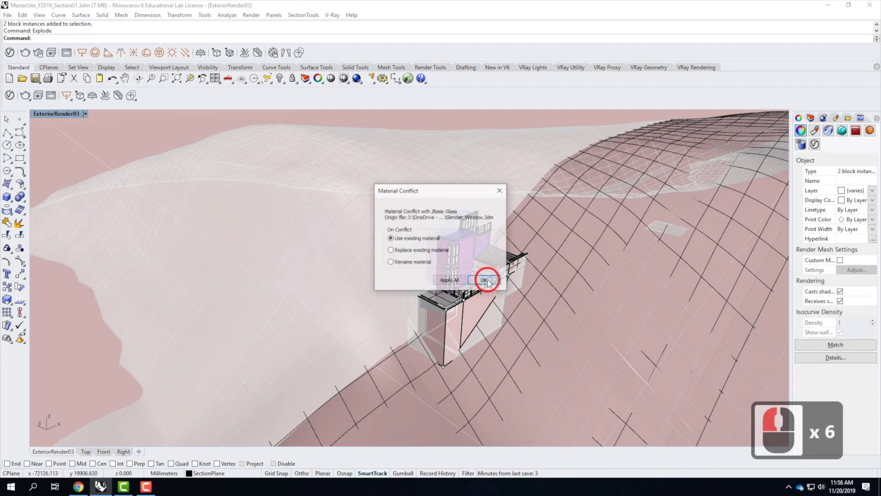
{"action": "left_click", "coordinate": [488, 280]}
{"action": "left_click", "coordinate": [487, 280]}
{"action": "left_click", "coordinate": [488, 280]}
{"action": "left_click", "coordinate": [488, 280]}
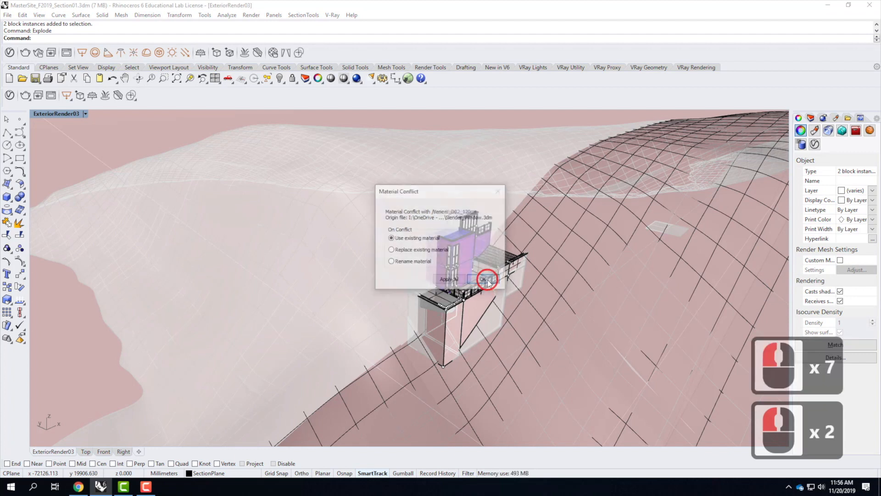
{"action": "left_click", "coordinate": [487, 280]}
{"action": "left_click", "coordinate": [487, 281]}
{"action": "left_click", "coordinate": [487, 280]}
{"action": "left_click", "coordinate": [488, 280]}
{"action": "left_click", "coordinate": [488, 280]}
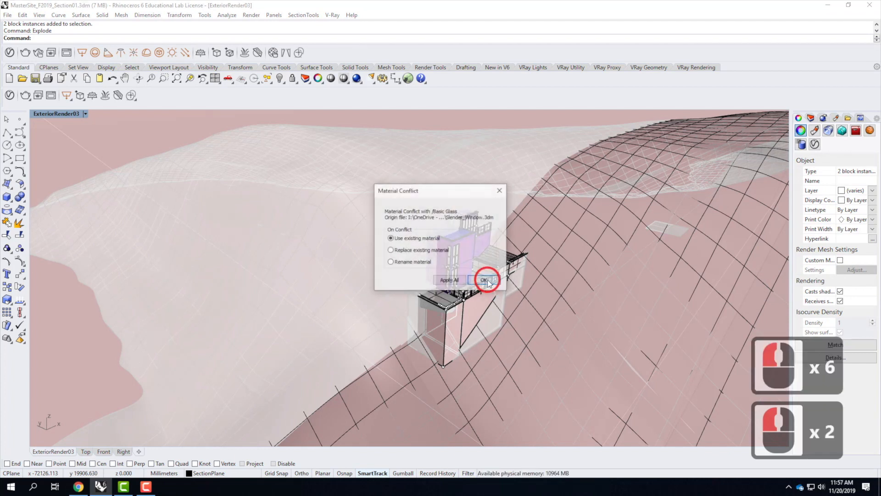
{"action": "left_click", "coordinate": [488, 280]}
{"action": "left_click", "coordinate": [487, 280]}
{"action": "left_click", "coordinate": [488, 280]}
{"action": "left_click", "coordinate": [488, 280]}
{"action": "left_click", "coordinate": [488, 280]}
{"action": "left_click", "coordinate": [488, 280]}
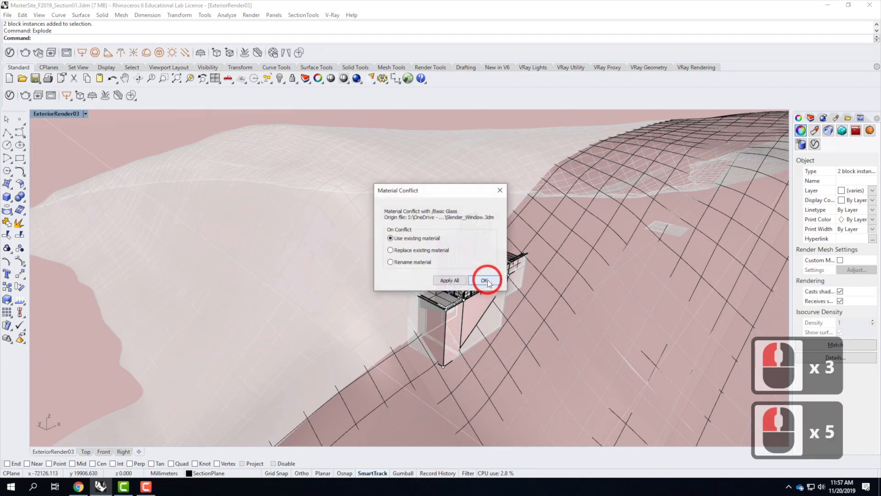
{"action": "left_click", "coordinate": [488, 280]}
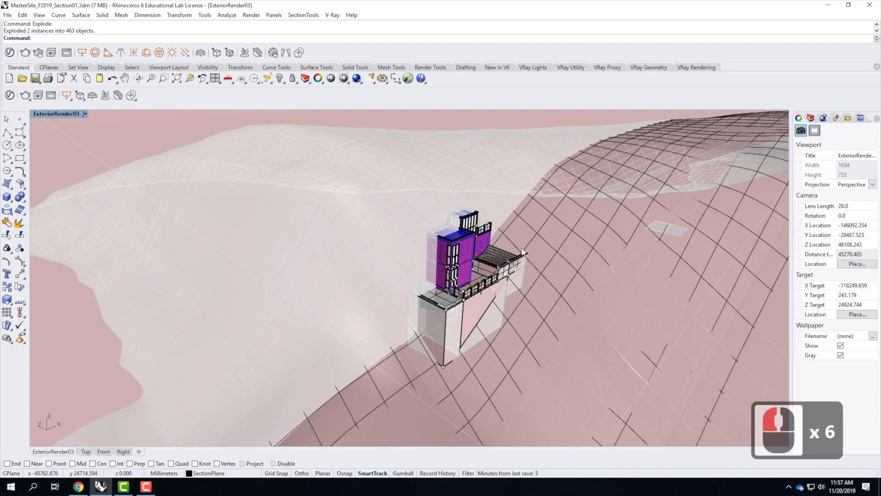
Step: Select all remaining block instances in the model with SelBlockInstance
{"action": "type", "text": "j"}
{"action": "key", "text": "BackSpace"}
{"action": "type", "text": "sel"}
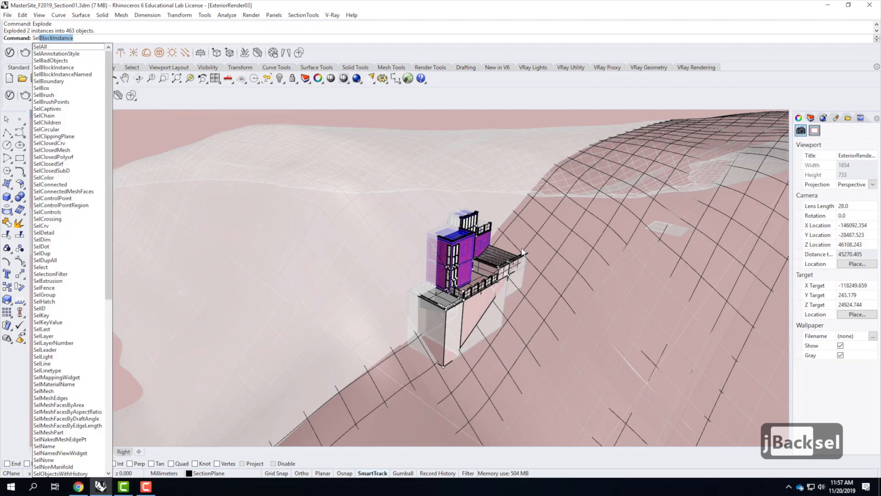
{"action": "key", "text": "Return"}
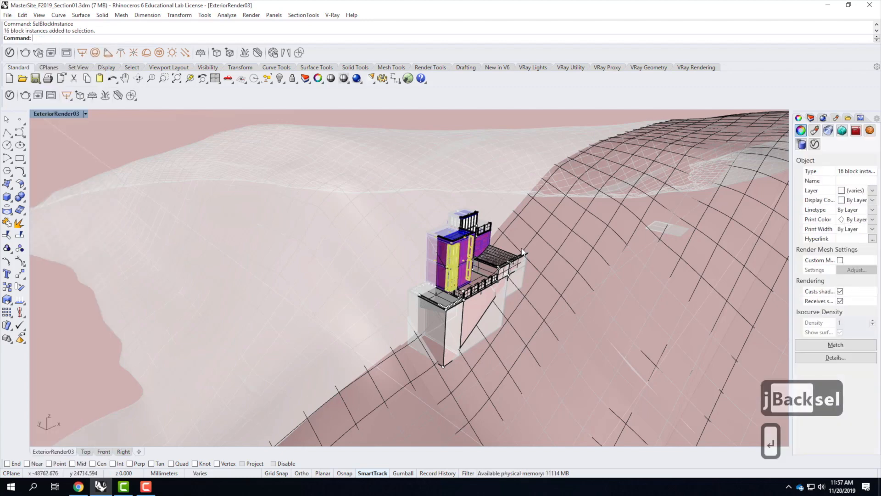
Step: Explode the selected block instances
{"action": "type", "text": "expl"}
{"action": "key", "text": "Return"}
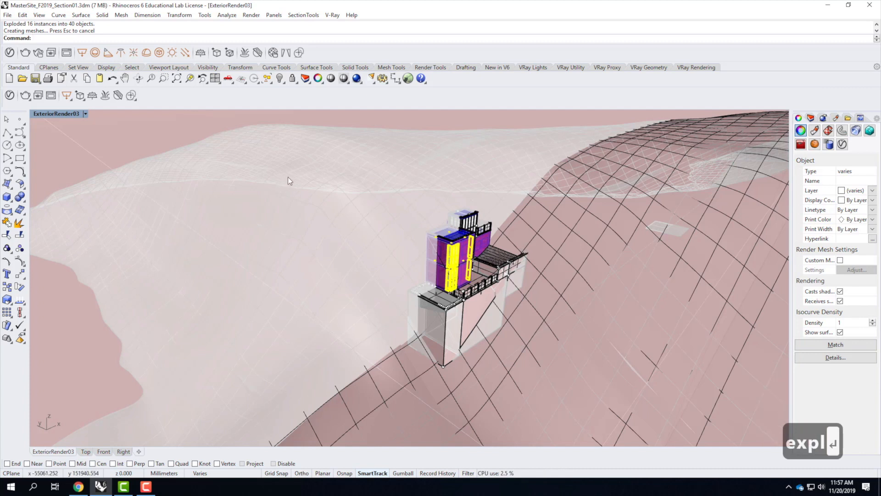
{"action": "key", "text": "Escape"}
{"action": "key", "text": "Escape"}
Step: Select the remaining nested block instances with SelBlockInstance and explode them as well
{"action": "type", "text": "selbl"}
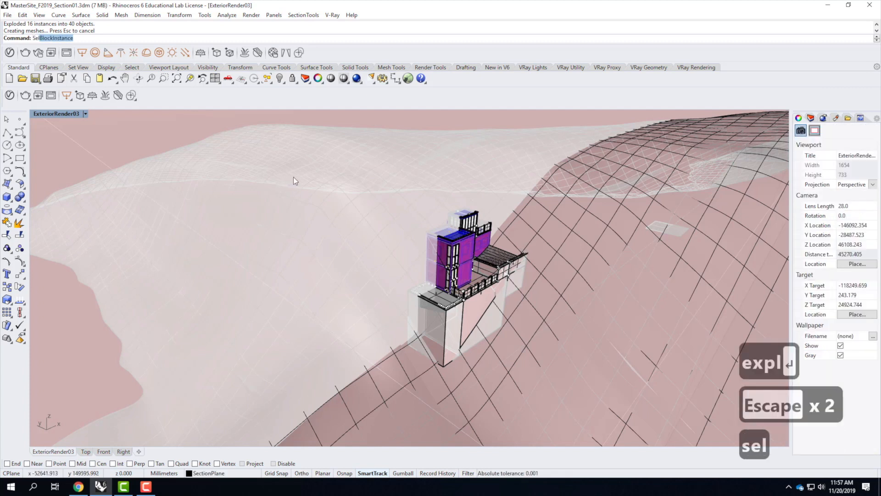
{"action": "key", "text": "Return"}
{"action": "type", "text": "expl"}
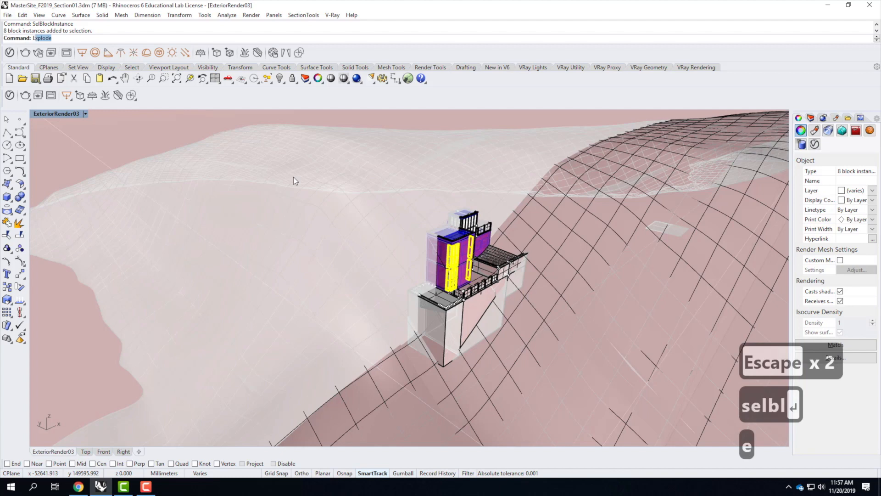
{"action": "key", "text": "Return"}
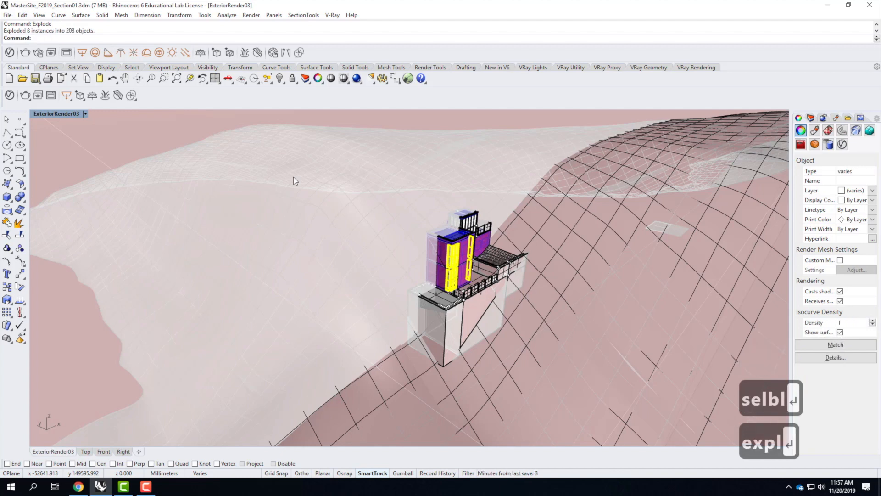
Step: Check whether any block instances are left using SelBlockInstance
{"action": "key", "text": "Escape"}
{"action": "type", "text": "sel"}
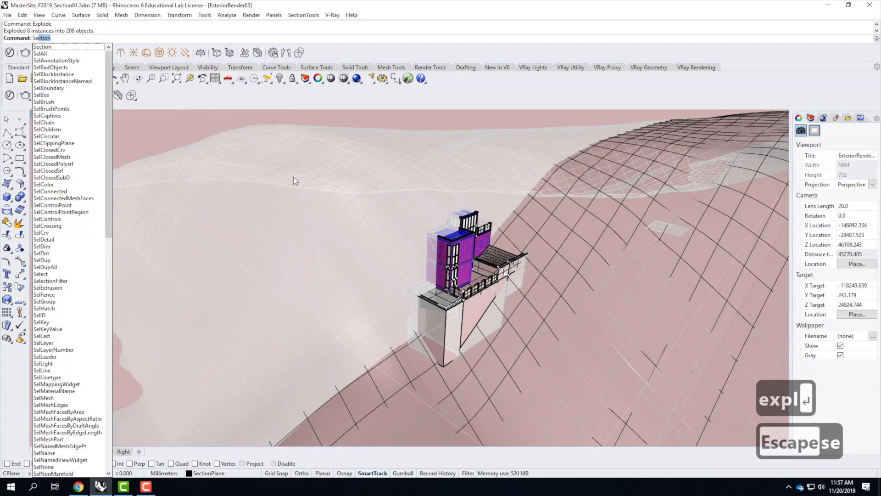
{"action": "key", "text": "Return"}
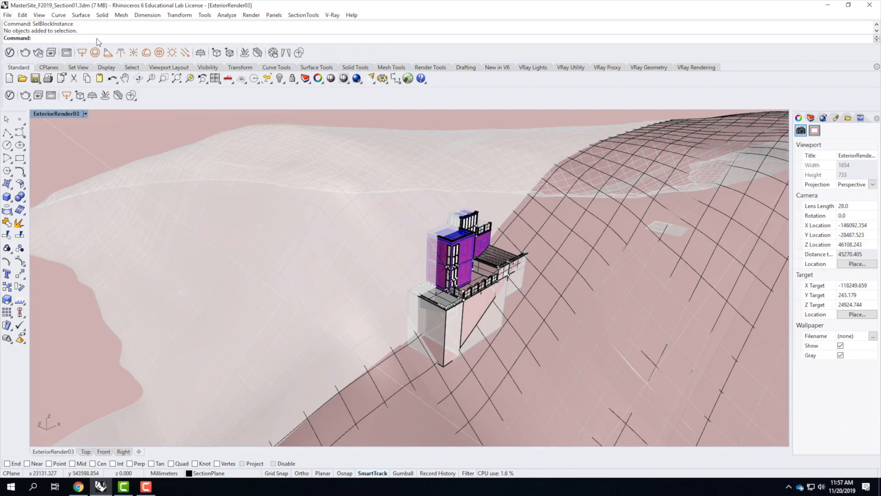
{"action": "key", "text": "Escape"}
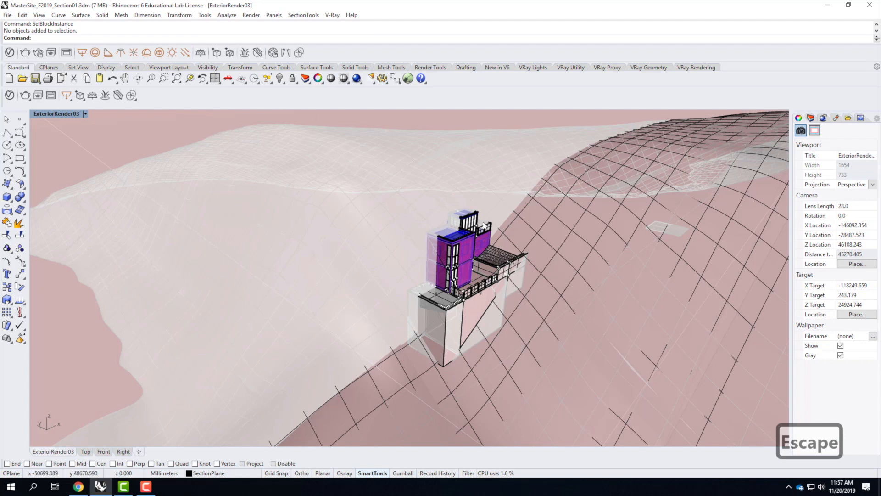
Step: Split all objects in the model using the section plane as the cutting object
{"action": "type", "text": "split"}
{"action": "key", "text": "Return"}
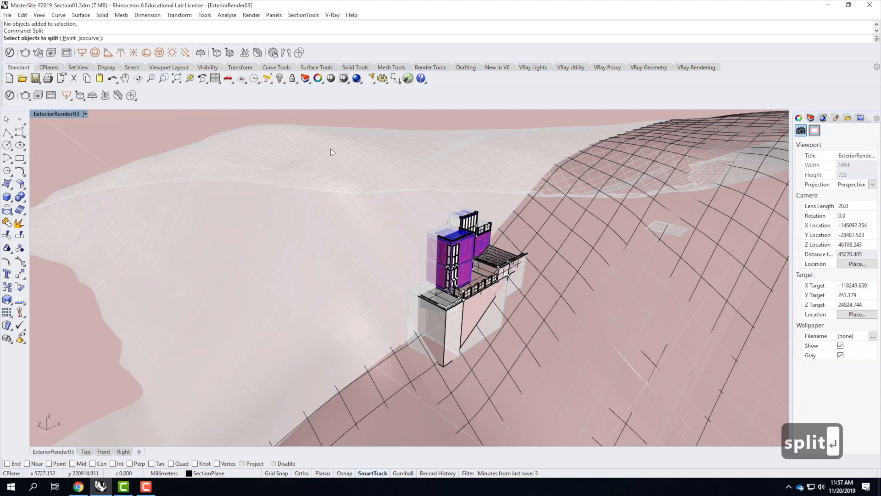
{"action": "type", "text": "all"}
{"action": "key", "text": "Return"}
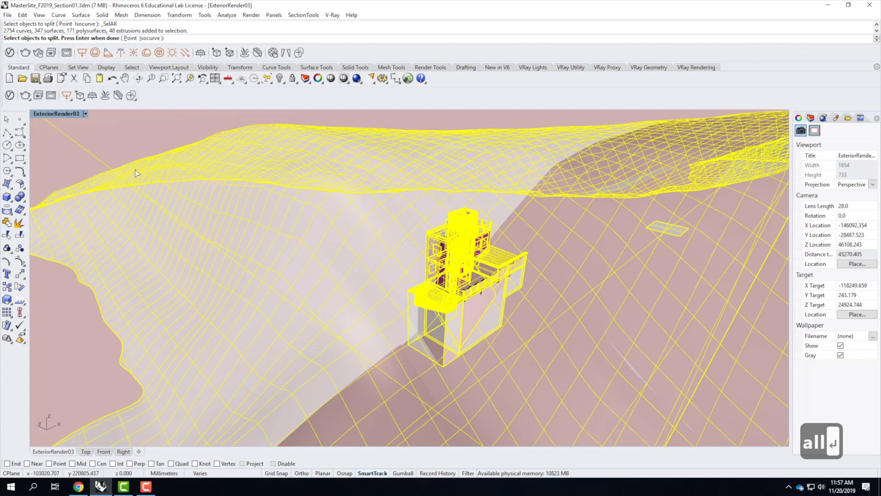
{"action": "key", "text": "ctrl"}
{"action": "right_click", "coordinate": [88, 150], "text": "ctrl"}
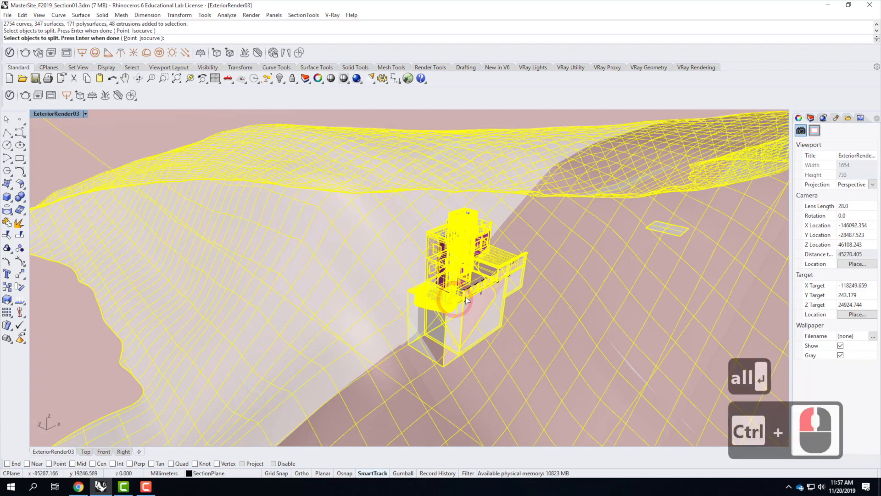
{"action": "scroll", "coordinate": [454, 321], "scroll_direction": "down", "scroll_amount": 10}
{"action": "scroll", "coordinate": [453, 328], "scroll_direction": "down", "scroll_amount": 8}
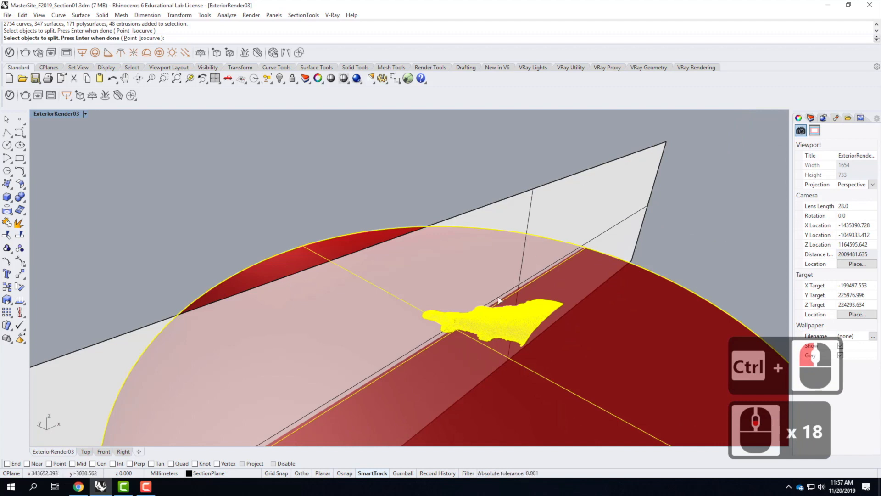
{"action": "scroll", "coordinate": [487, 314], "scroll_direction": "up", "scroll_amount": 4}
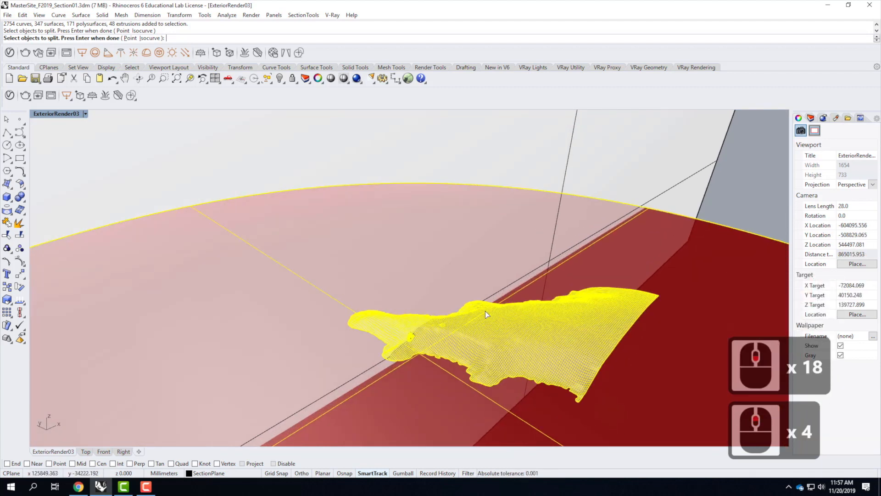
{"action": "key", "text": "Return"}
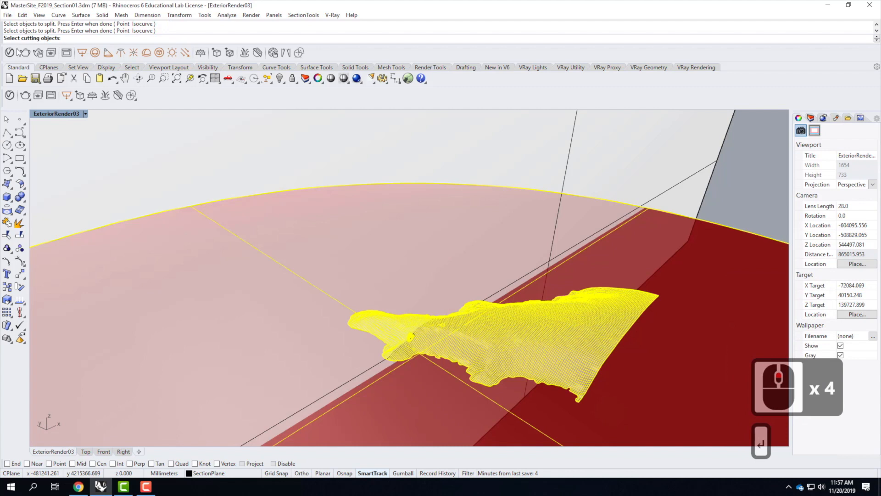
{"action": "left_click", "coordinate": [571, 143]}
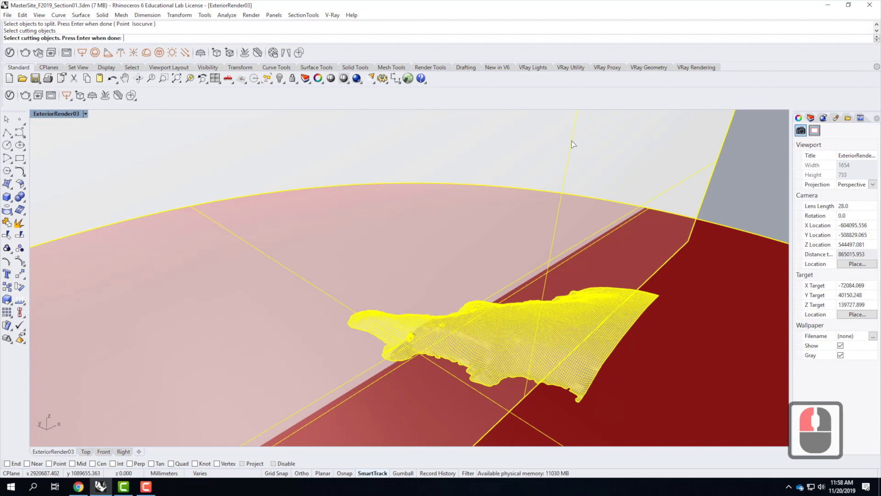
{"action": "key", "text": "Return"}
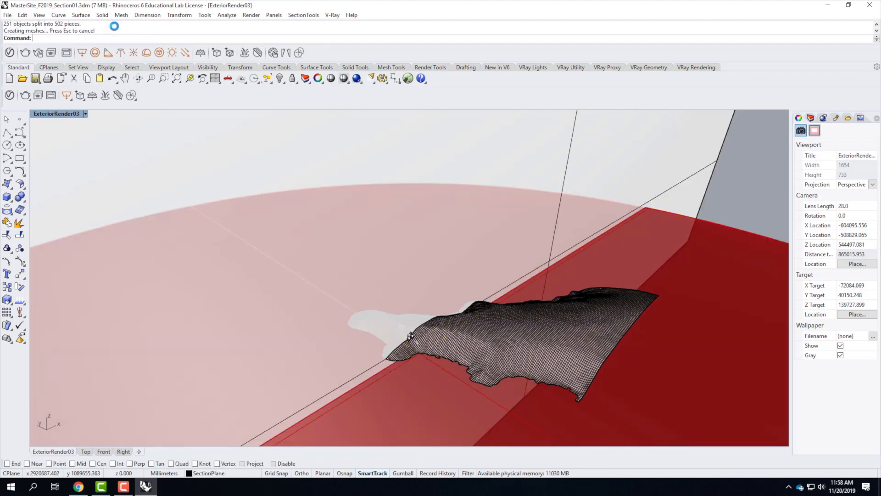
Step: Hide the section plane by turning off its sublayer under the Section layer
{"action": "left_click", "coordinate": [810, 118]}
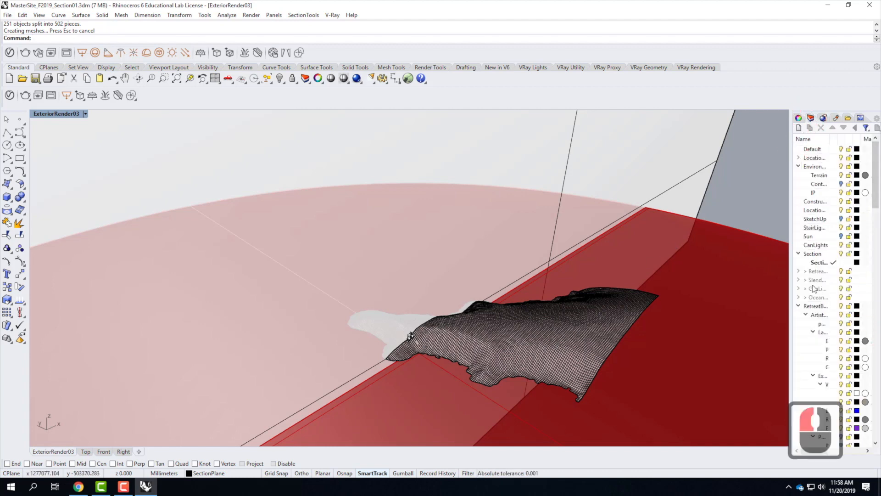
{"action": "left_click", "coordinate": [834, 254]}
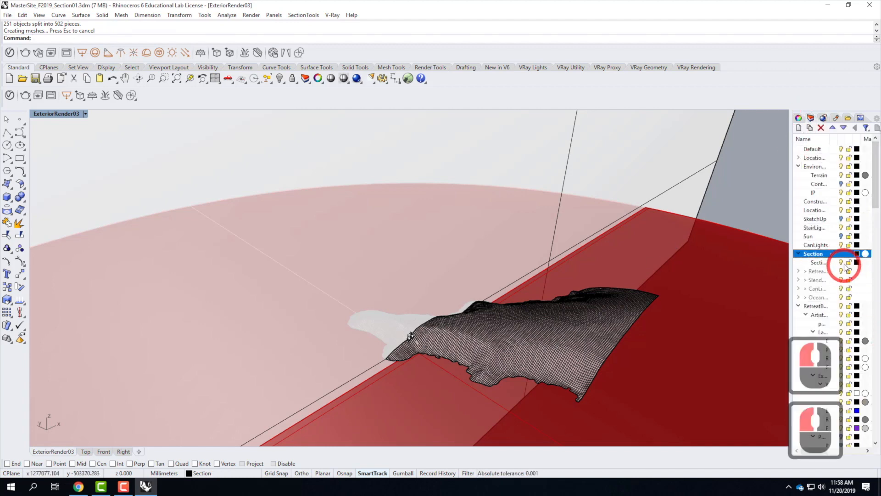
{"action": "left_click", "coordinate": [842, 263]}
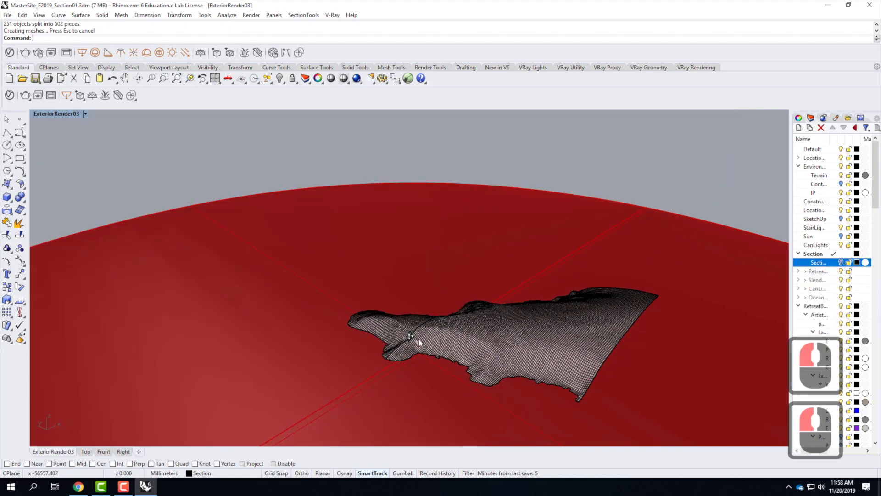
Step: Inspect the split terrain pieces around the building in the perspective and four-viewport layout
{"action": "scroll", "coordinate": [409, 338], "scroll_direction": "up", "scroll_amount": 9}
{"action": "scroll", "coordinate": [397, 313], "scroll_direction": "up", "scroll_amount": 6}
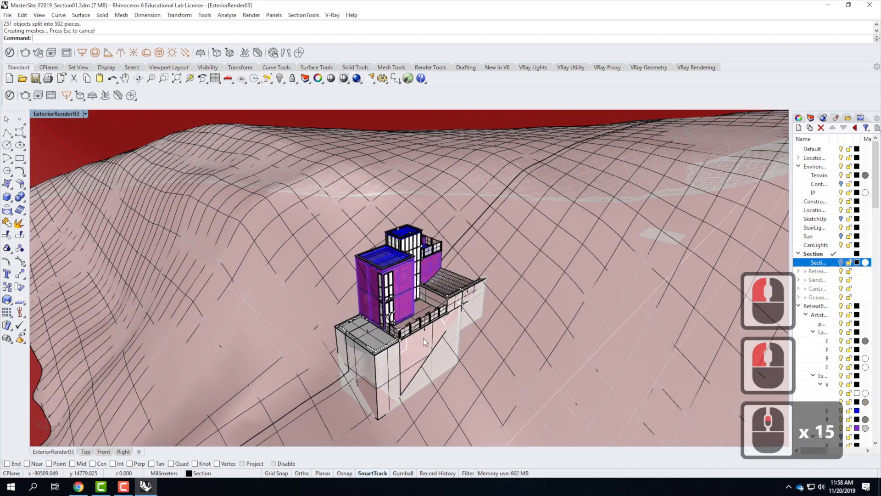
{"action": "right_click_drag", "start_coordinate": [573, 309], "coordinate": [528, 311]}
{"action": "left_click", "coordinate": [536, 262]}
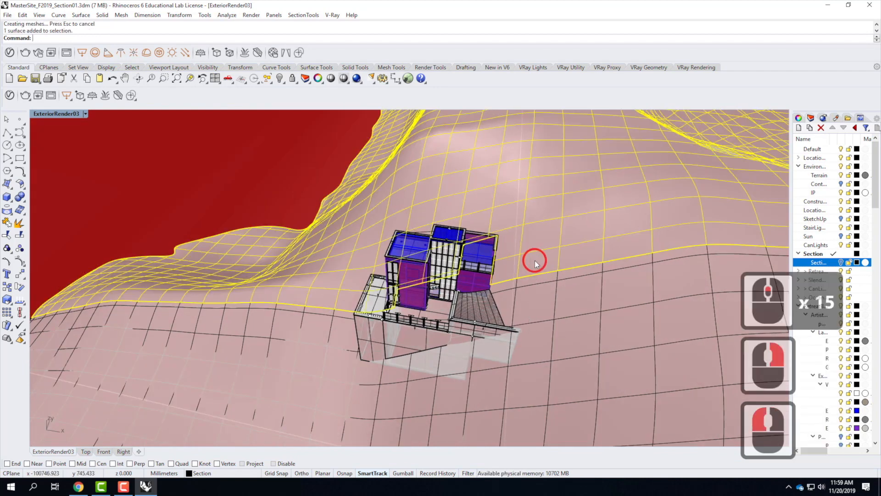
{"action": "left_click", "coordinate": [537, 294]}
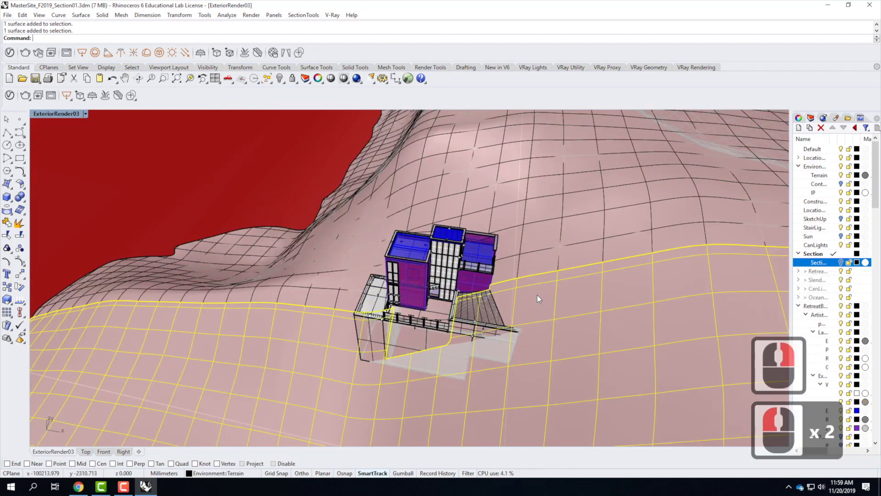
{"action": "double_click", "coordinate": [67, 117]}
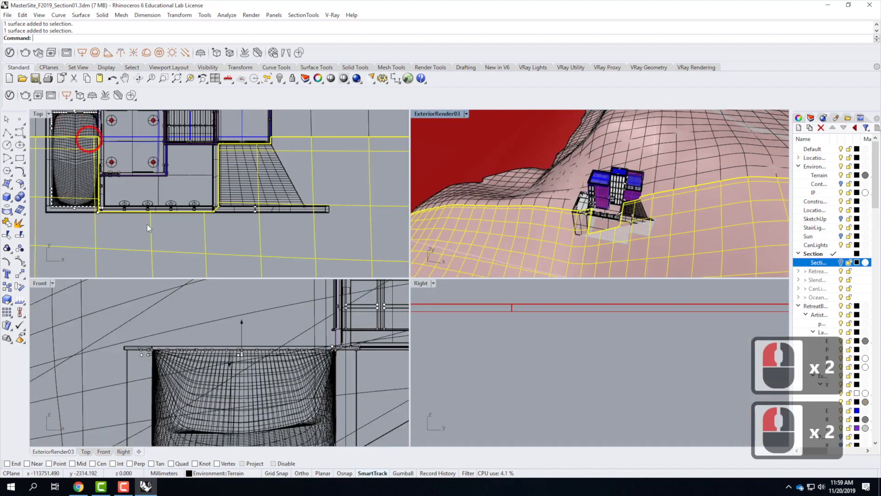
{"action": "scroll", "coordinate": [308, 185], "scroll_direction": "down", "scroll_amount": 6}
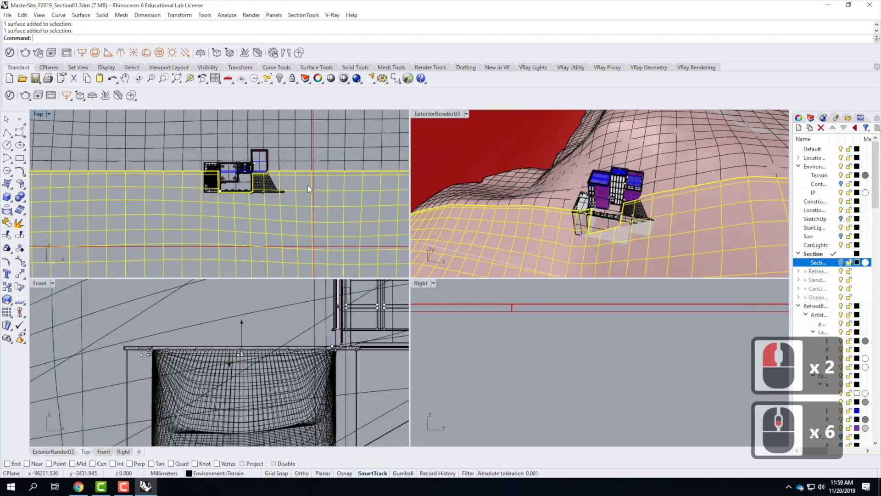
{"action": "scroll", "coordinate": [308, 185], "scroll_direction": "up", "scroll_amount": 3}
{"action": "scroll", "coordinate": [489, 335], "scroll_direction": "down", "scroll_amount": 17}
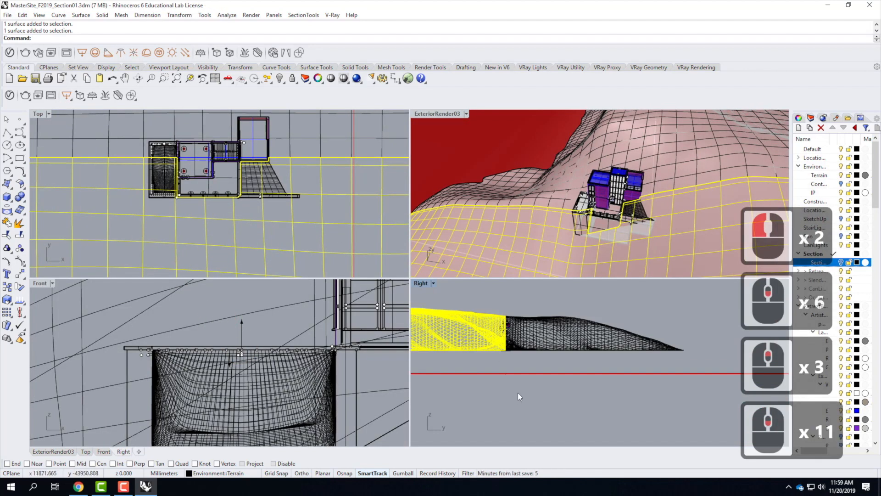
{"action": "scroll", "coordinate": [520, 372], "scroll_direction": "up", "scroll_amount": 12}
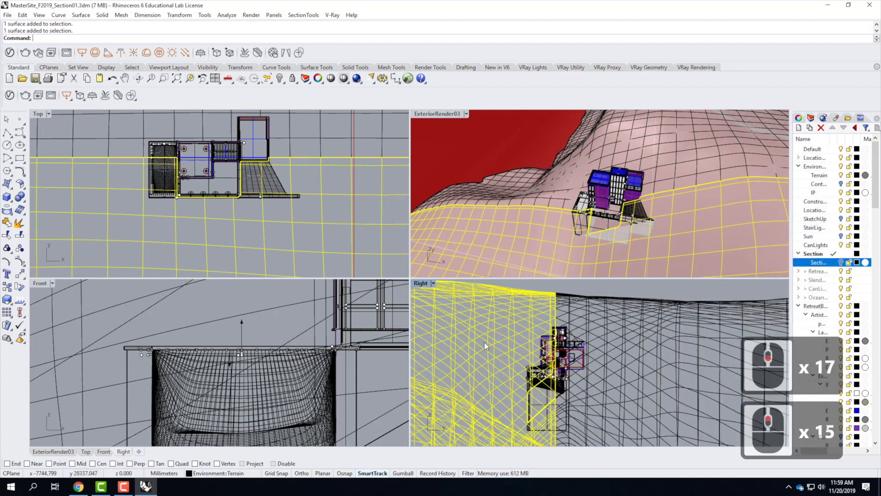
{"action": "left_click", "coordinate": [305, 210]}
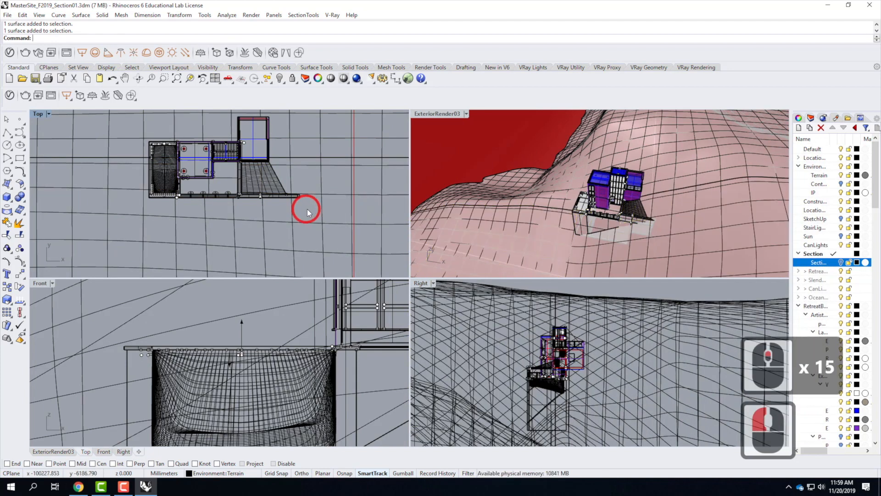
Step: Window-select the building and terrain on one side of the section line in the Top view, excluding a rectangular light
{"action": "left_click_drag", "start_coordinate": [315, 214], "coordinate": [121, 158]}
{"action": "left_click_drag", "start_coordinate": [177, 134], "coordinate": [147, 150], "text": "ctrl"}
{"action": "scroll", "coordinate": [204, 170], "scroll_direction": "up", "scroll_amount": 2}
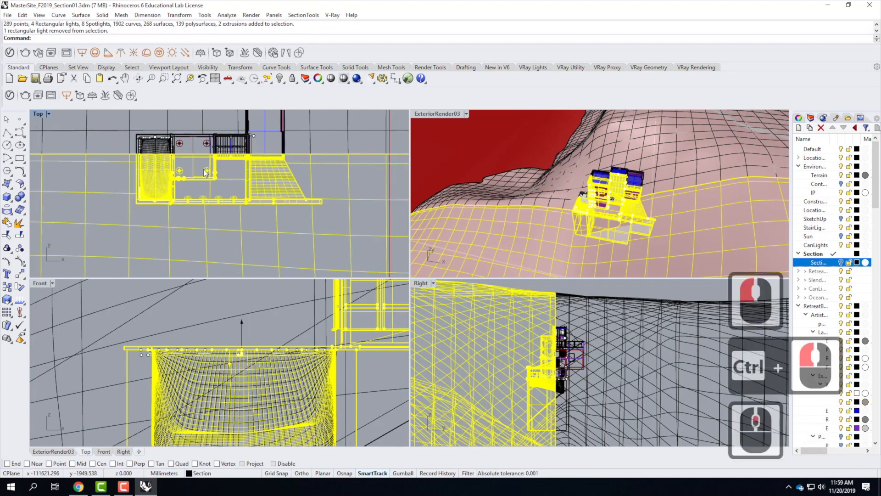
{"action": "scroll", "coordinate": [205, 172], "scroll_direction": "up", "scroll_amount": 1}
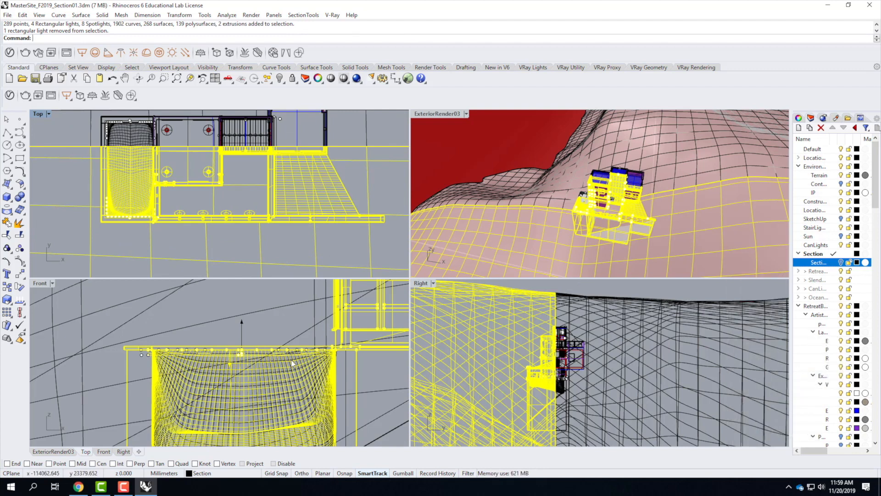
{"action": "scroll", "coordinate": [225, 357], "scroll_direction": "down", "scroll_amount": 2}
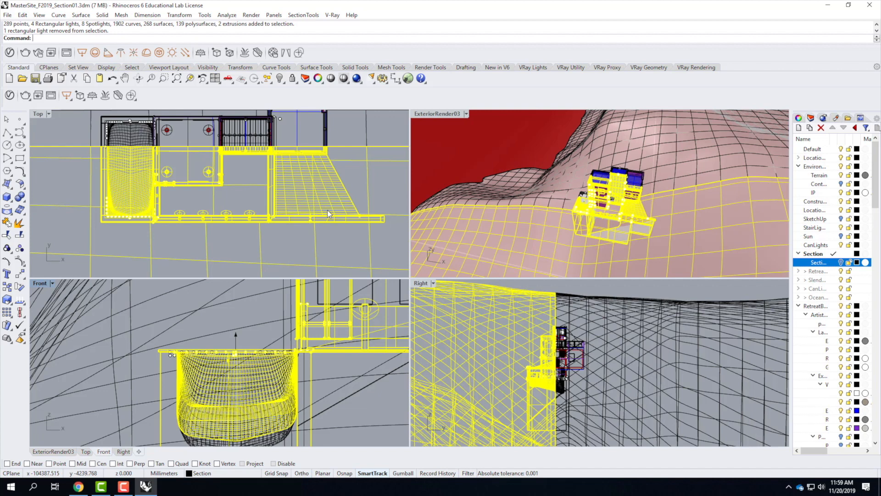
Step: Switch to the browser and visit the Digital Tools For Designers & Architects site
{"action": "left_click", "coordinate": [78, 486]}
{"action": "mouse_move", "coordinate": [69, 50]}
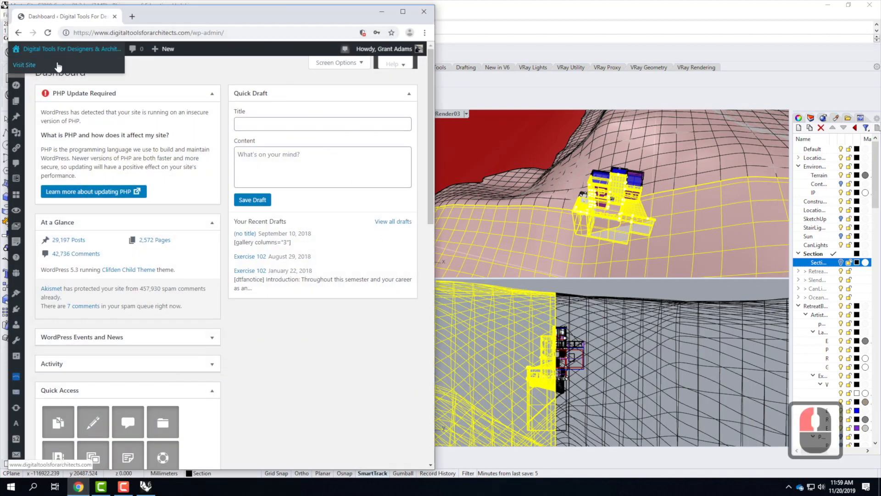
{"action": "left_click", "coordinate": [54, 65]}
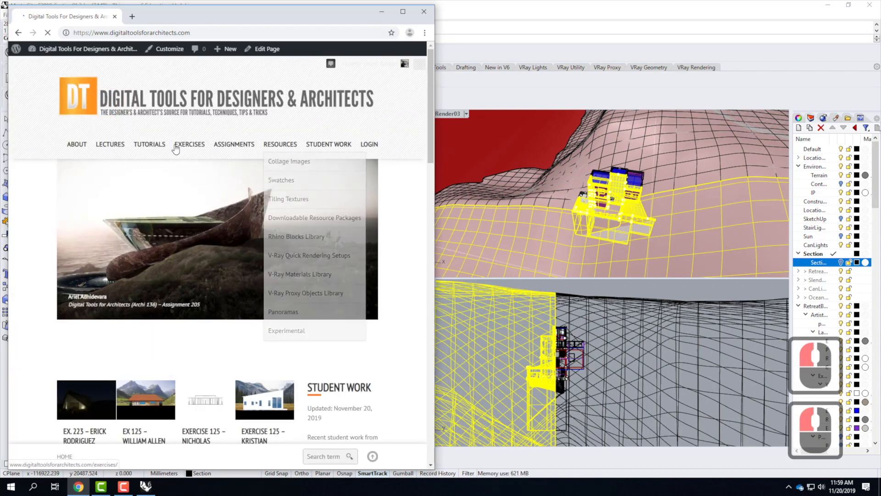
Step: Browse the site's Tutorials menu and open the V-Ray 8.22 [C-Thru] tutorial page
{"action": "mouse_move", "coordinate": [218, 147]}
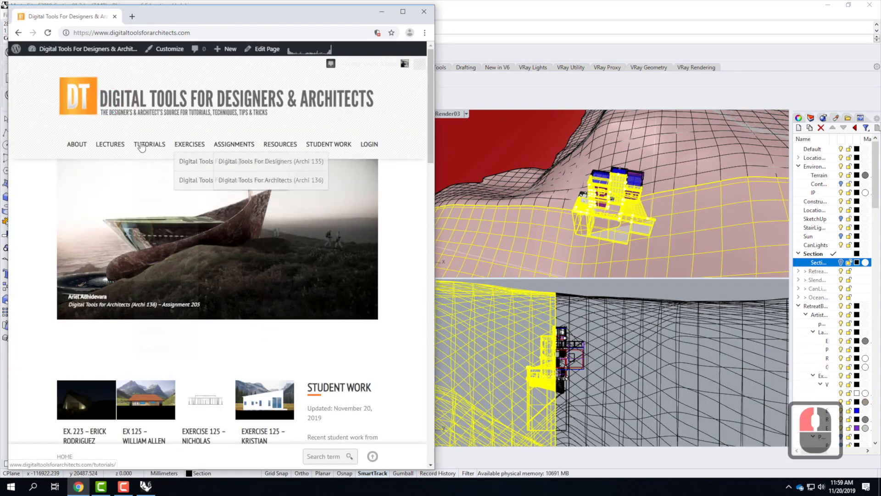
{"action": "mouse_move", "coordinate": [142, 146]}
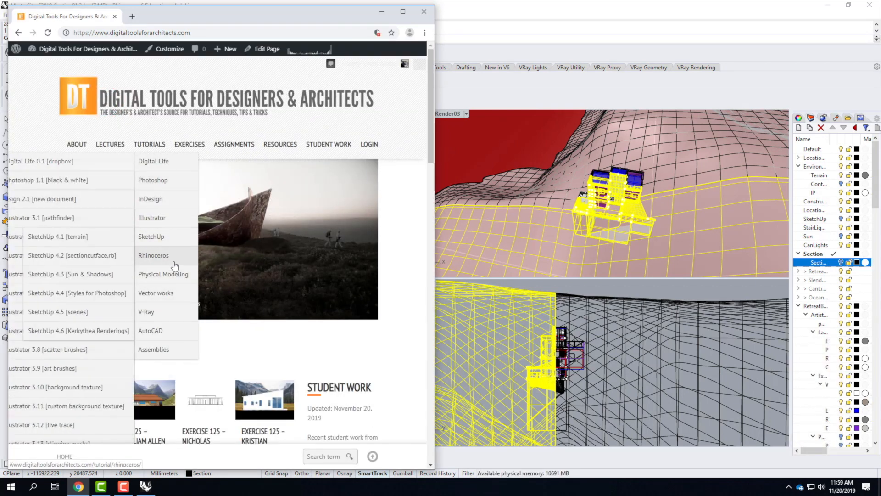
{"action": "mouse_move", "coordinate": [153, 313]}
{"action": "scroll", "coordinate": [95, 394], "scroll_direction": "down", "scroll_amount": 4}
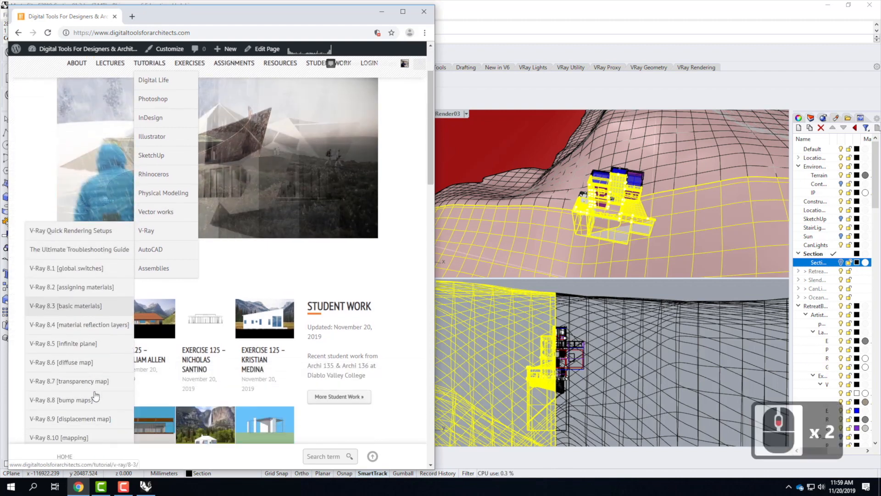
{"action": "scroll", "coordinate": [95, 394], "scroll_direction": "down", "scroll_amount": 1}
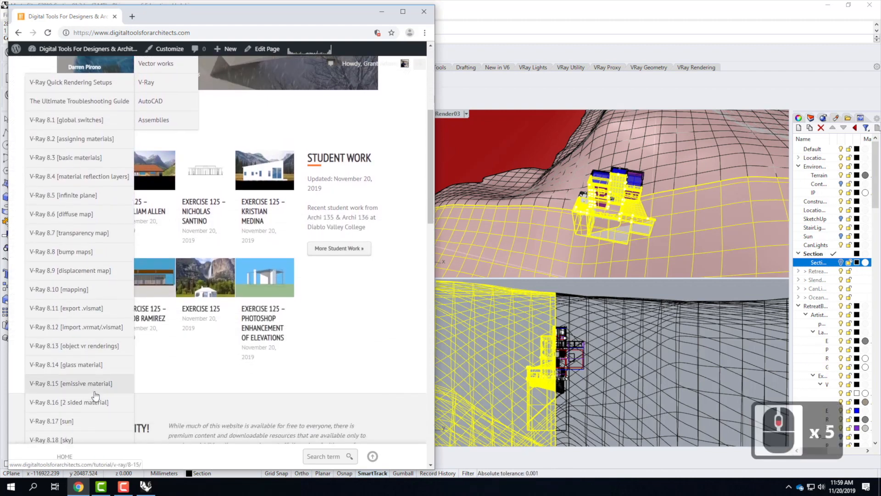
{"action": "scroll", "coordinate": [95, 393], "scroll_direction": "down", "scroll_amount": 2}
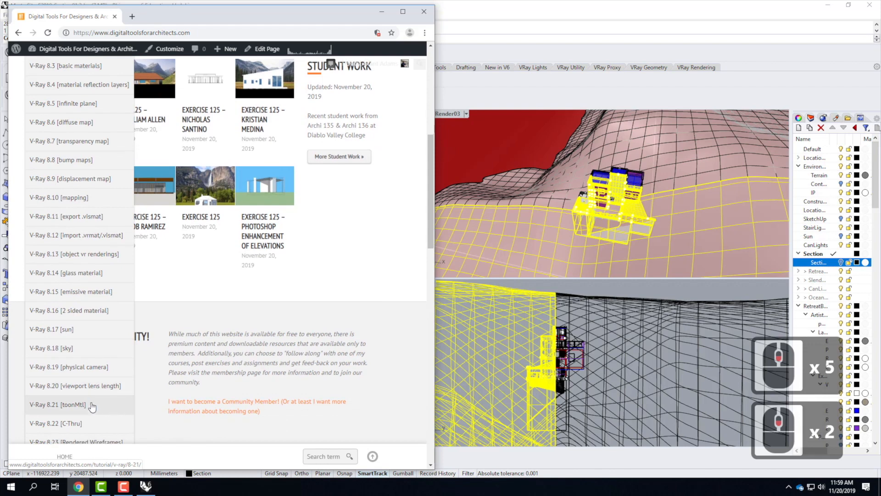
{"action": "left_click", "coordinate": [91, 426]}
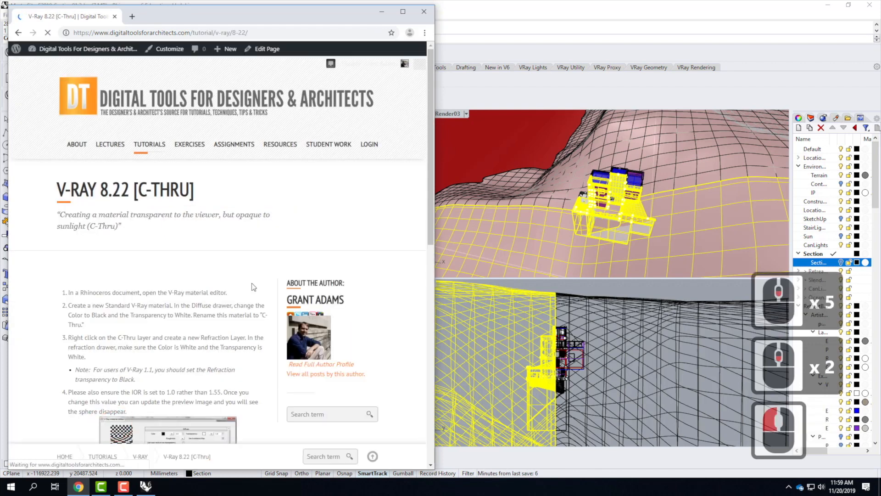
Step: Open the cThru material download page from the tutorial, read its download notes, and minimize the browser
{"action": "scroll", "coordinate": [258, 282], "scroll_direction": "down", "scroll_amount": 4}
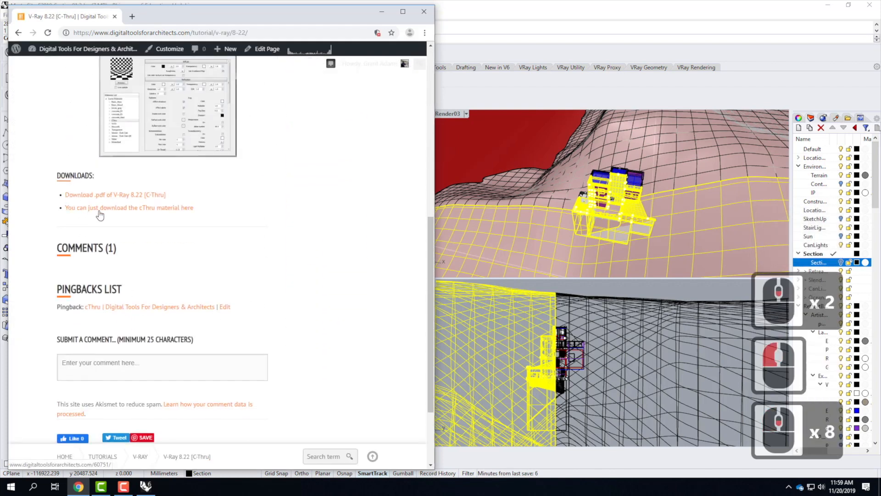
{"action": "left_click", "coordinate": [103, 209]}
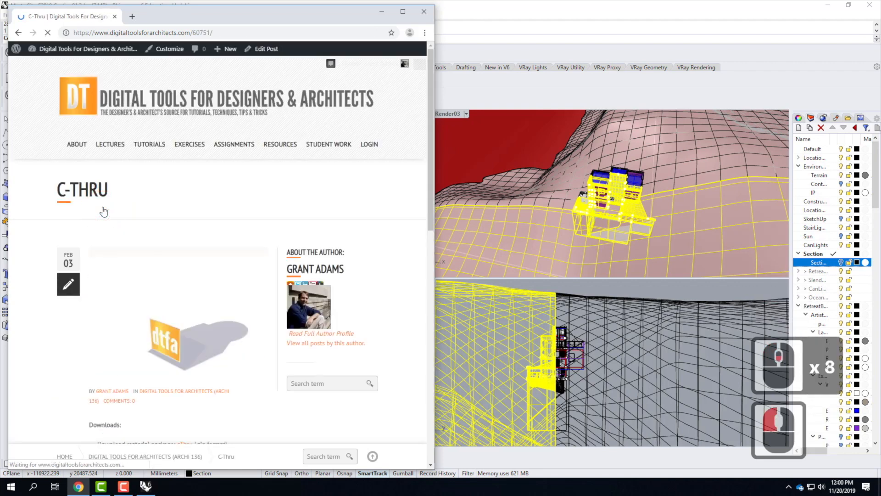
{"action": "scroll", "coordinate": [225, 207], "scroll_direction": "down", "scroll_amount": 3}
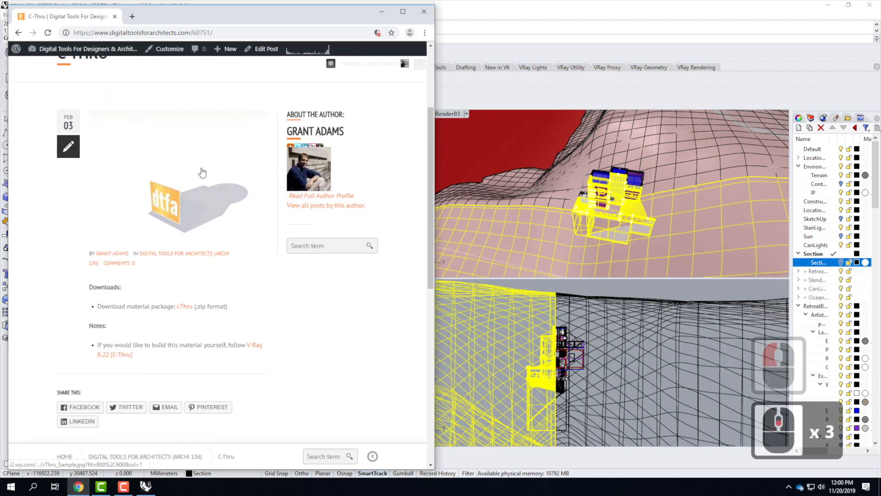
{"action": "left_click_drag", "start_coordinate": [231, 18], "coordinate": [276, 0]}
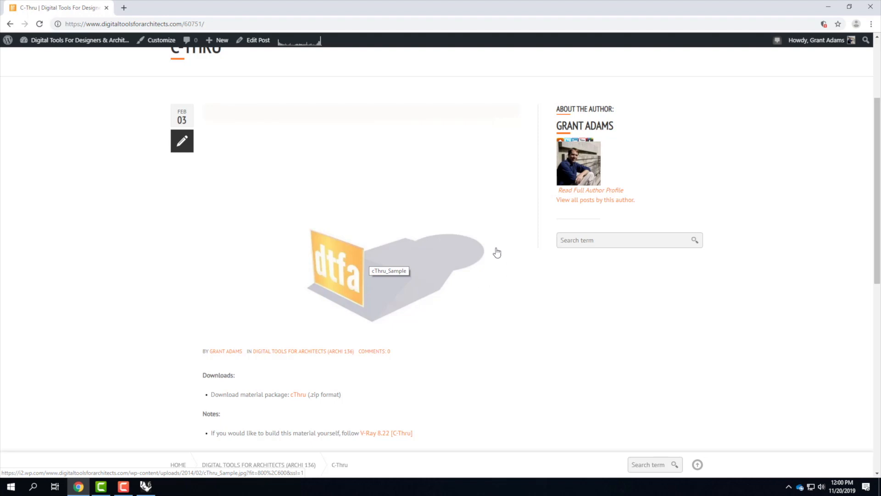
{"action": "scroll", "coordinate": [294, 356], "scroll_direction": "down", "scroll_amount": 3}
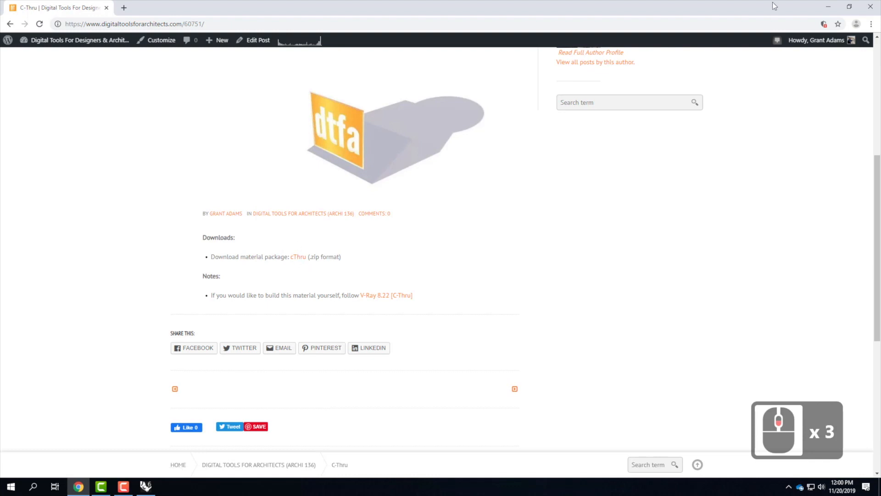
{"action": "left_click", "coordinate": [828, 10]}
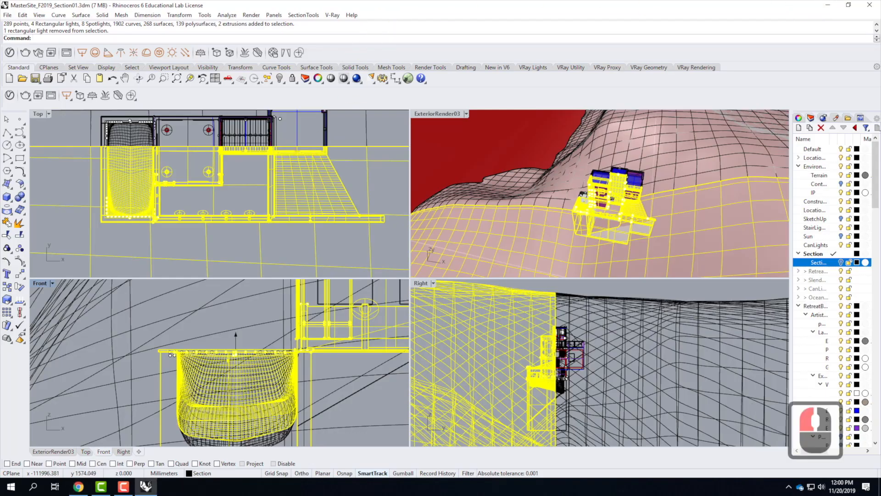
Step: Open the V-Ray Asset Editor's material list and start loading a material file
{"action": "left_click", "coordinate": [10, 53]}
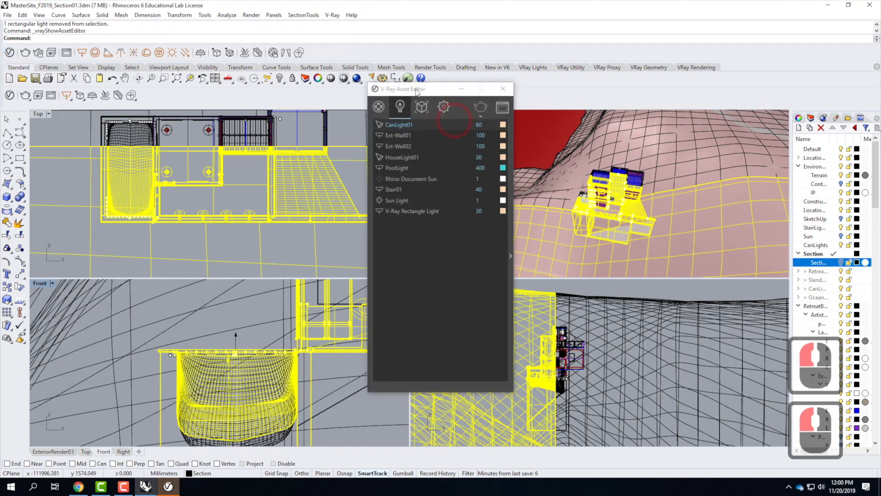
{"action": "left_click", "coordinate": [378, 107]}
{"action": "left_click", "coordinate": [372, 161]}
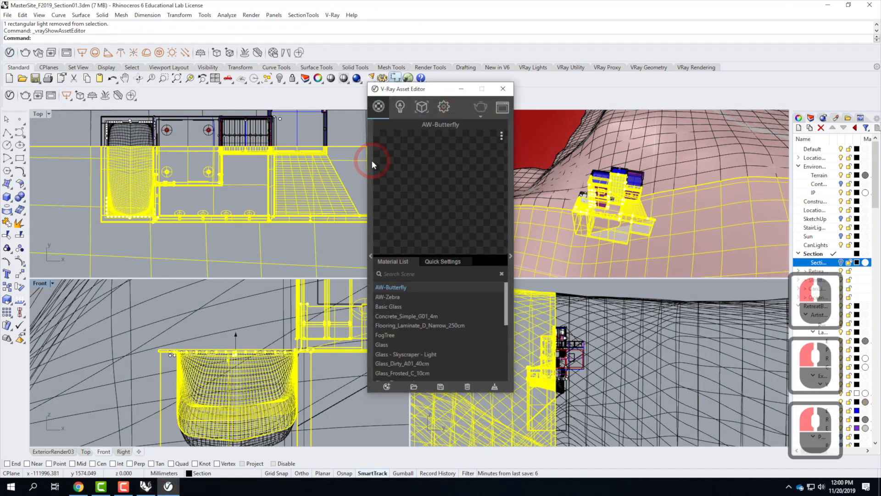
{"action": "left_click", "coordinate": [372, 161]}
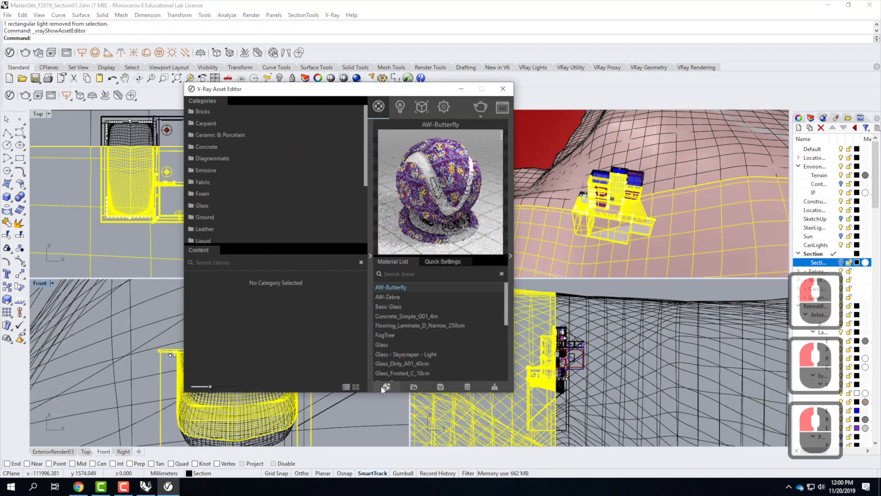
{"action": "left_click", "coordinate": [414, 387]}
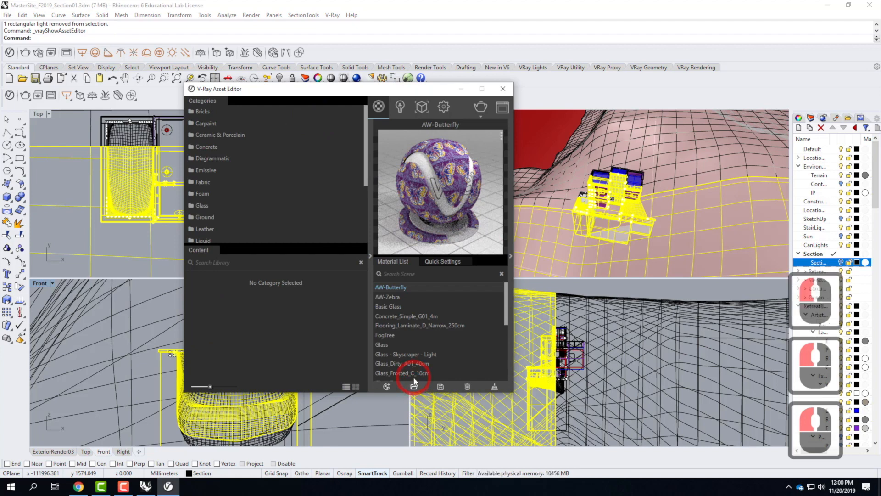
{"action": "left_click", "coordinate": [551, 102]}
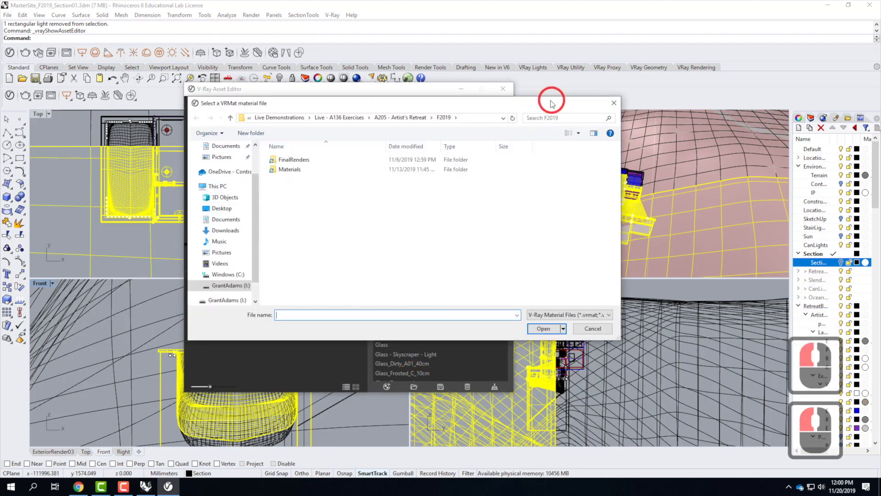
Step: Browse to Resources > V-Ray > V-Ray Materials > Special Materials > cThru and load cThru.vismat
{"action": "left_click", "coordinate": [220, 172]}
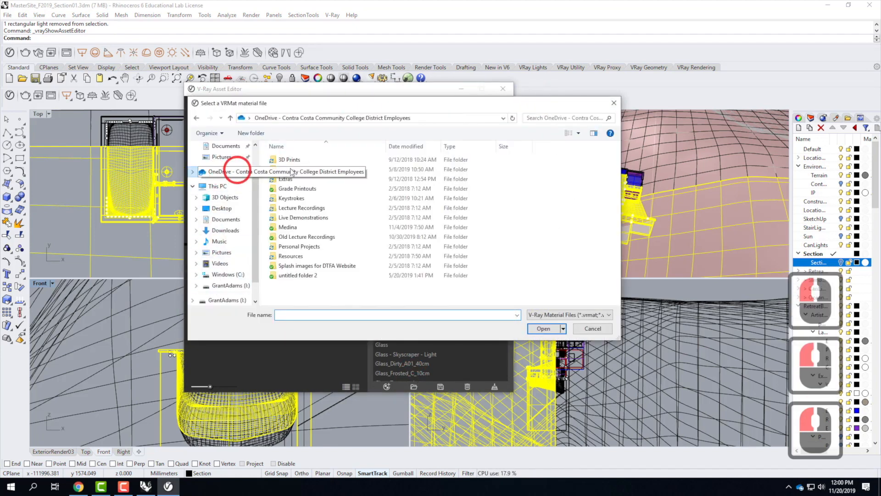
{"action": "double_click", "coordinate": [307, 269]}
{"action": "left_click", "coordinate": [305, 256]}
{"action": "double_click", "coordinate": [286, 265]}
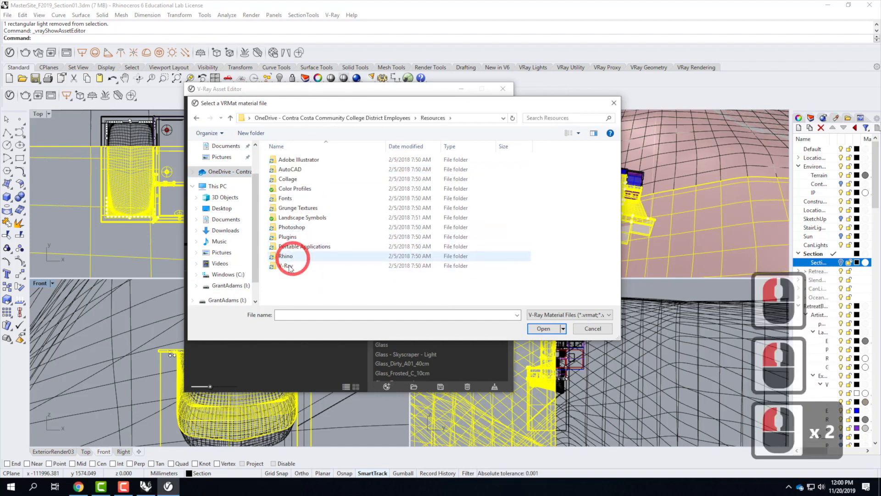
{"action": "left_click", "coordinate": [292, 161]}
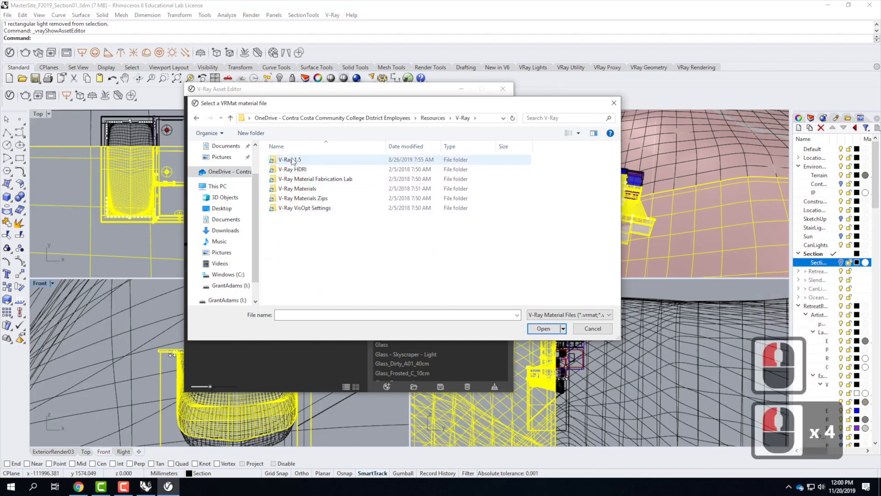
{"action": "double_click", "coordinate": [295, 188]}
{"action": "left_click", "coordinate": [296, 266]}
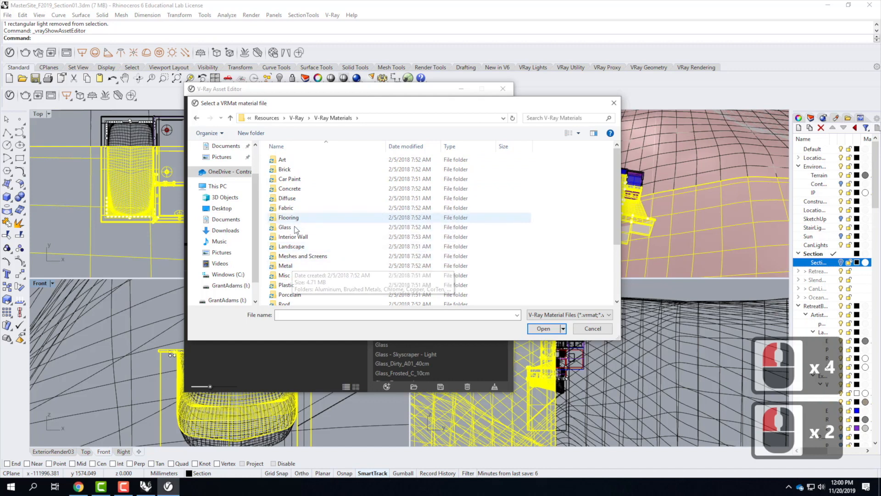
{"action": "scroll", "coordinate": [296, 262], "scroll_direction": "down", "scroll_amount": 5}
{"action": "double_click", "coordinate": [294, 243]}
{"action": "left_click", "coordinate": [287, 169]}
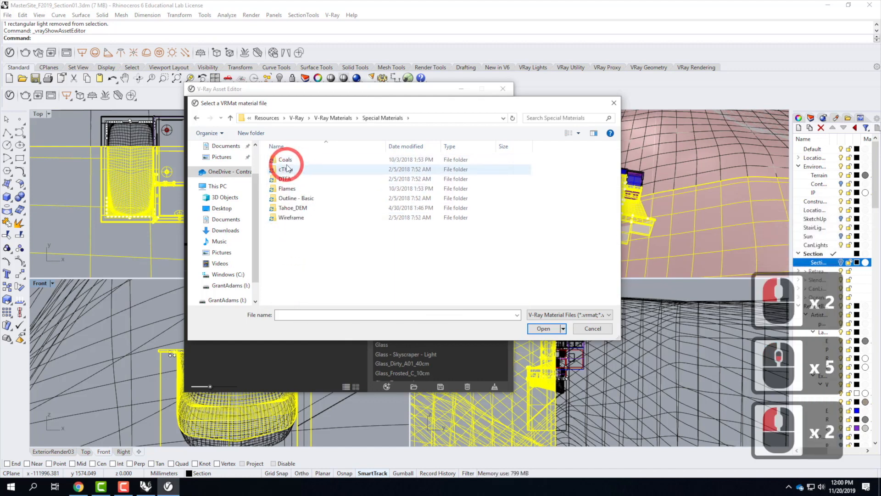
{"action": "double_click", "coordinate": [287, 169]}
{"action": "double_click", "coordinate": [286, 160]}
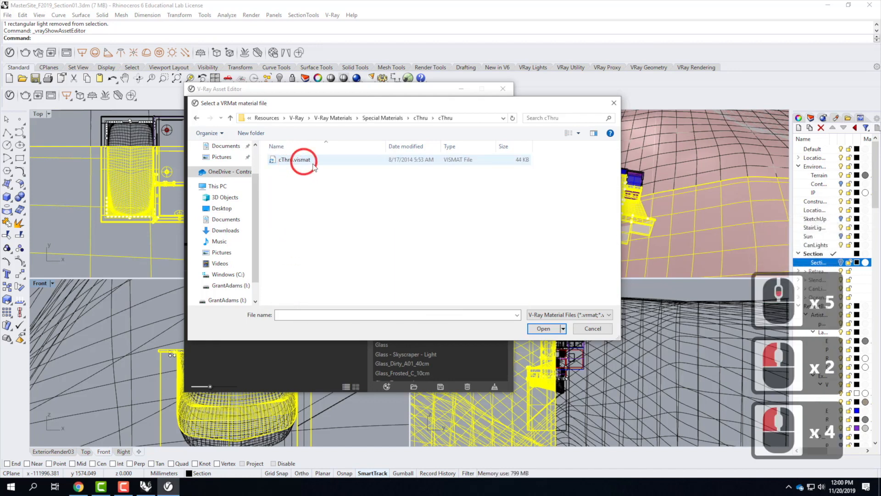
{"action": "left_click", "coordinate": [294, 160]}
{"action": "left_click", "coordinate": [544, 329]}
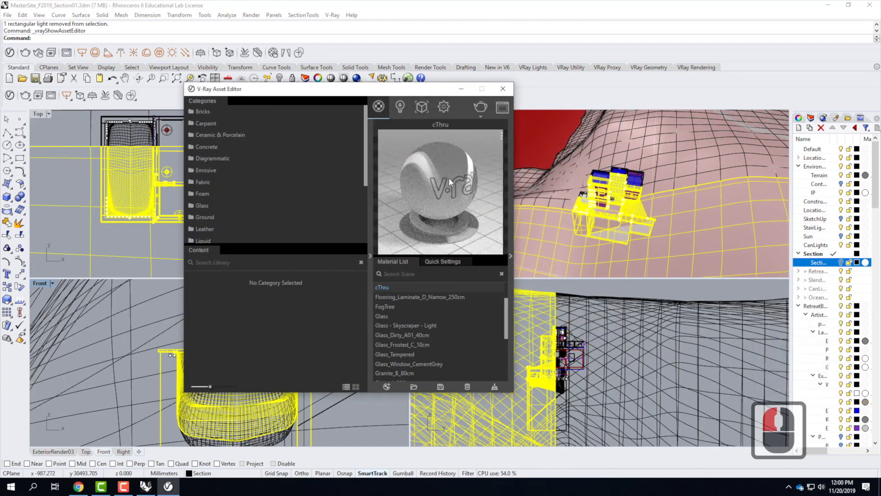
Step: Close the asset editor, expand the Retreat layer tree, and pick each Basic Glass window layer in turn
{"action": "left_click", "coordinate": [462, 89]}
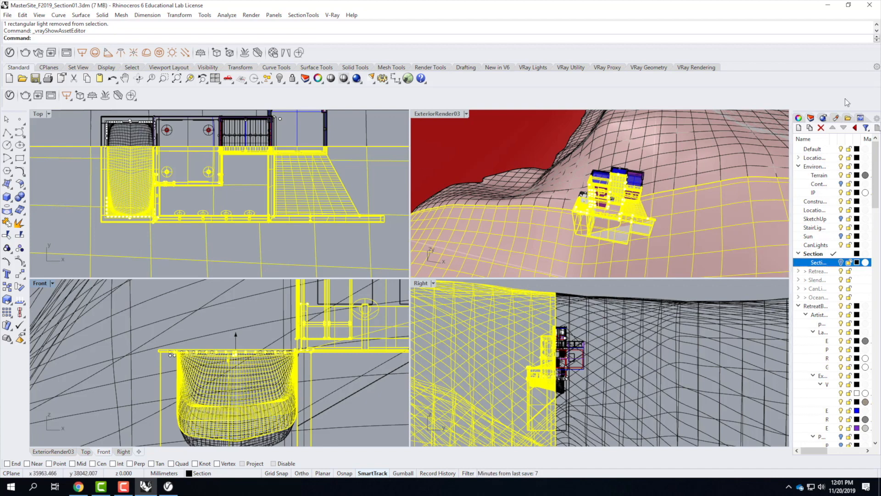
{"action": "left_click_drag", "start_coordinate": [796, 261], "coordinate": [738, 258]}
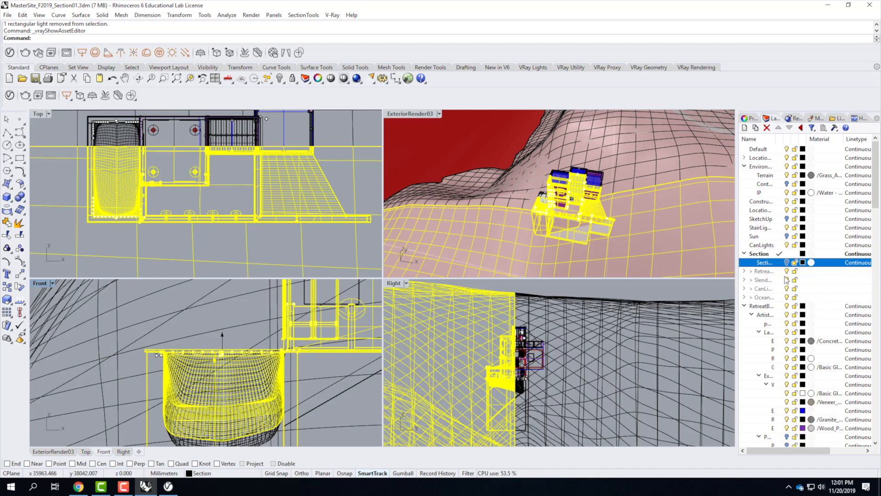
{"action": "left_click", "coordinate": [745, 275]}
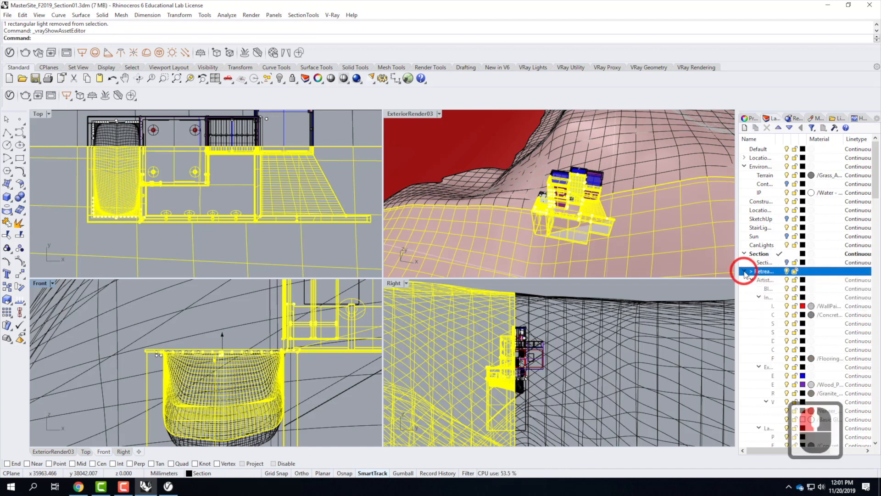
{"action": "scroll", "coordinate": [822, 289], "scroll_direction": "down", "scroll_amount": 2}
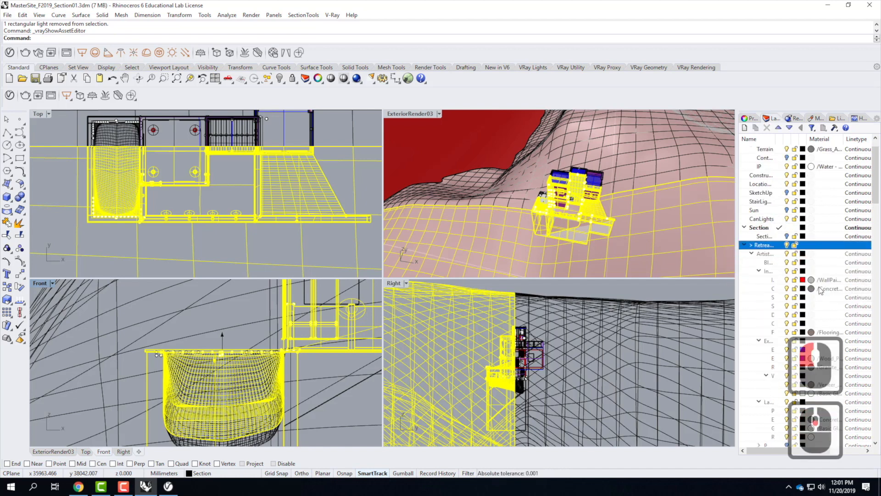
{"action": "scroll", "coordinate": [825, 354], "scroll_direction": "down", "scroll_amount": 2}
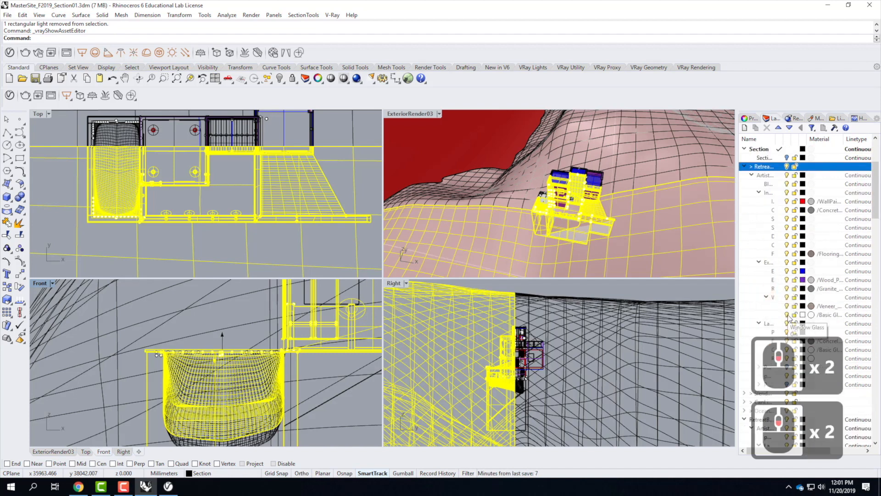
{"action": "left_click", "coordinate": [786, 314]}
{"action": "scroll", "coordinate": [783, 288], "scroll_direction": "down", "scroll_amount": 2}
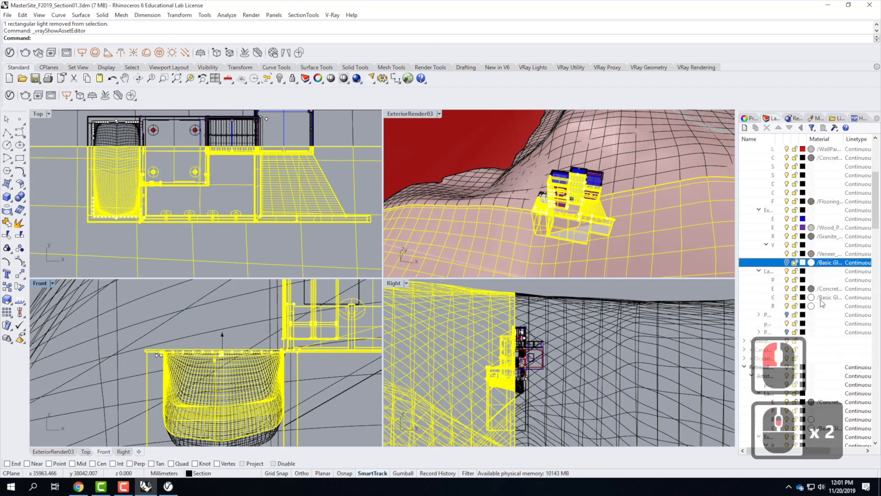
{"action": "left_click", "coordinate": [782, 297]}
{"action": "scroll", "coordinate": [799, 252], "scroll_direction": "down", "scroll_amount": 4}
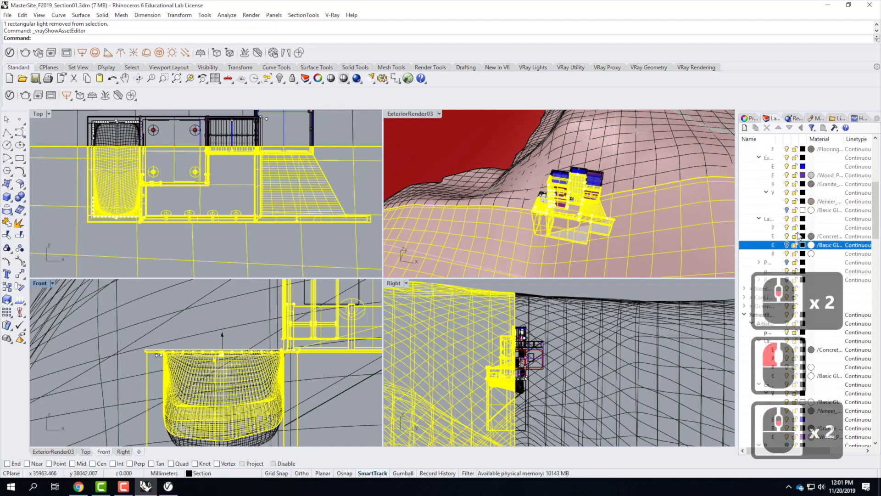
{"action": "scroll", "coordinate": [834, 246], "scroll_direction": "down", "scroll_amount": 1}
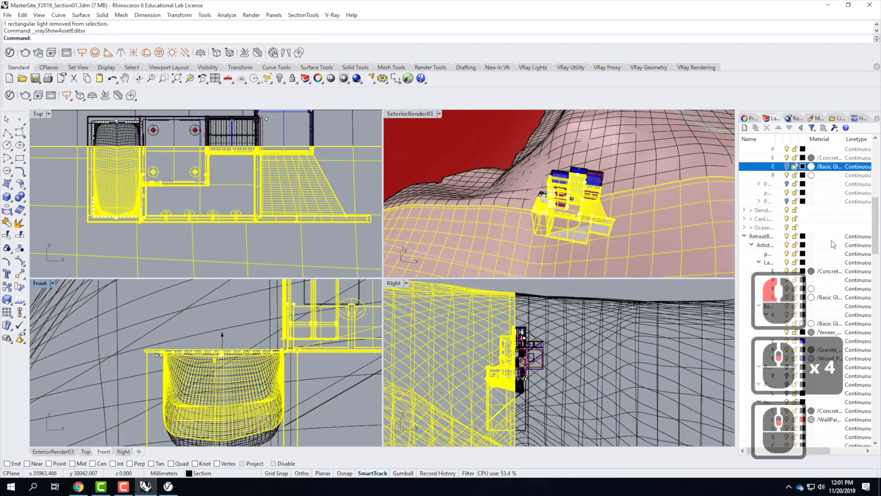
{"action": "scroll", "coordinate": [812, 304], "scroll_direction": "down", "scroll_amount": 2}
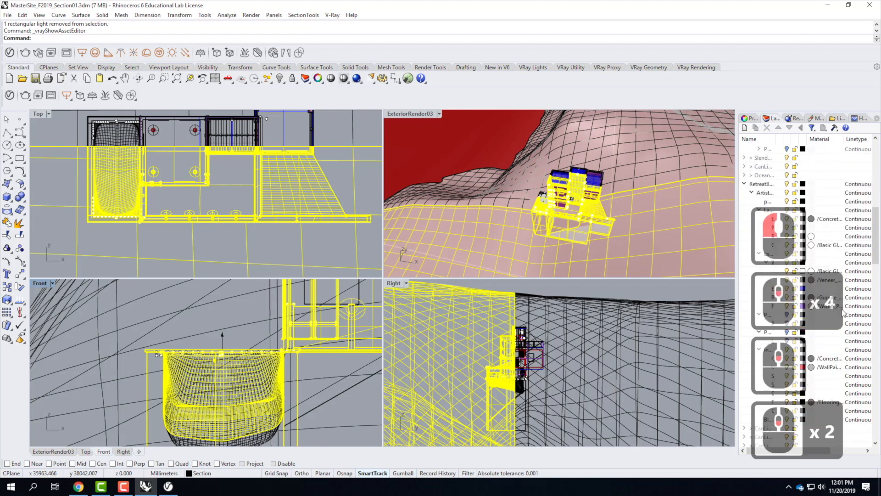
{"action": "left_click", "coordinate": [786, 271]}
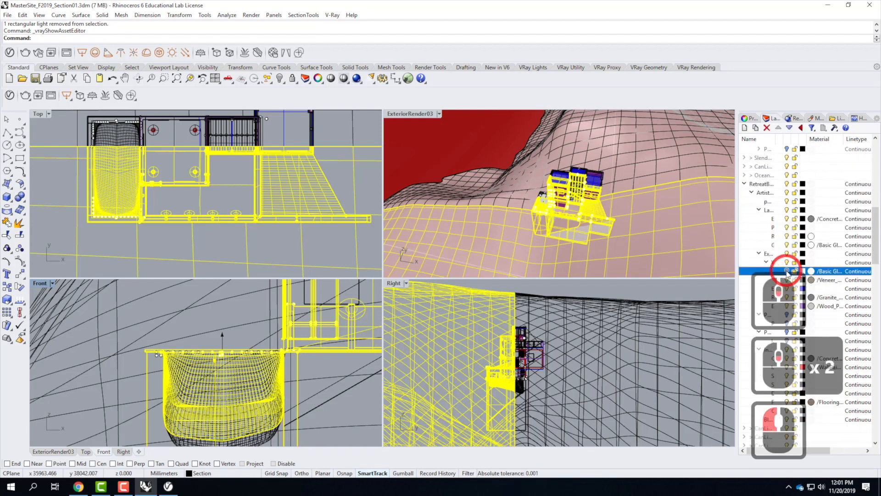
{"action": "left_click", "coordinate": [788, 245]}
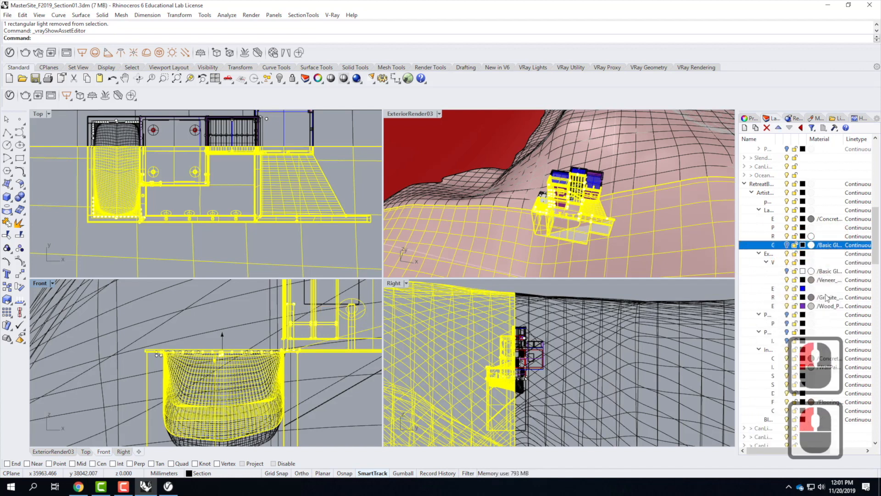
Step: Go through the Slender building layer groups, picking each Basic Glass window sublayer in turn
{"action": "scroll", "coordinate": [830, 262], "scroll_direction": "down", "scroll_amount": 1}
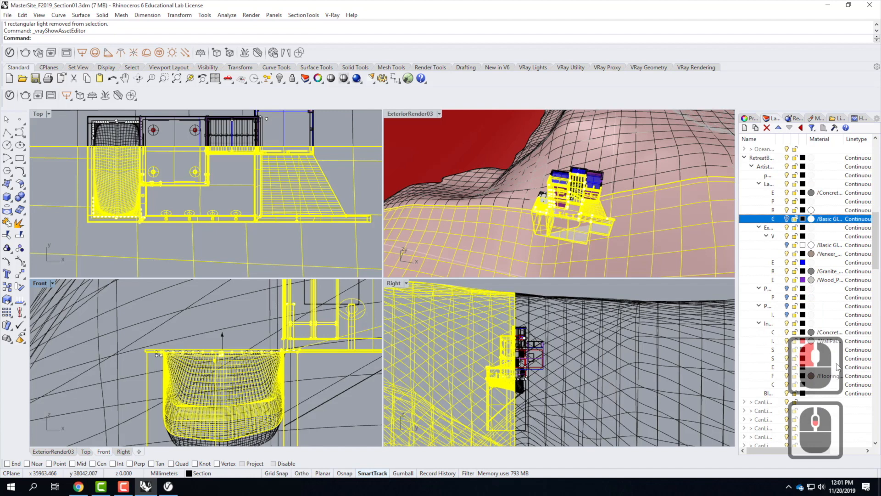
{"action": "scroll", "coordinate": [821, 375], "scroll_direction": "down", "scroll_amount": 3}
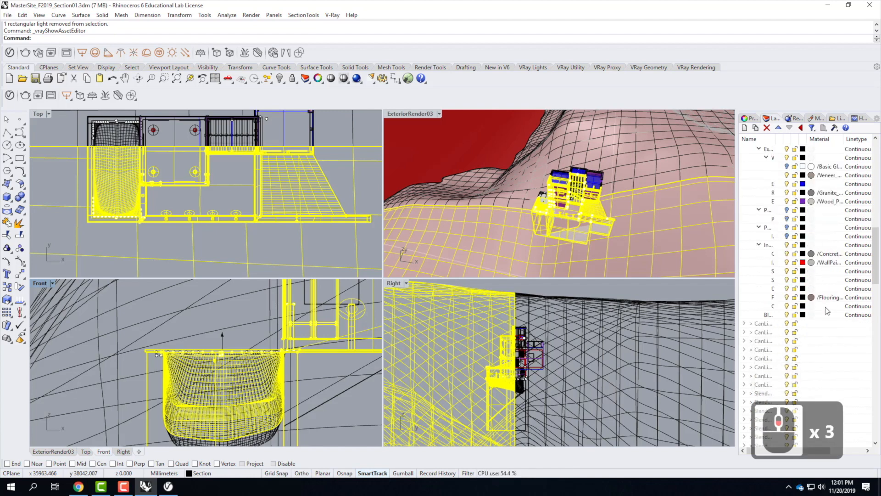
{"action": "scroll", "coordinate": [827, 307], "scroll_direction": "down", "scroll_amount": 4}
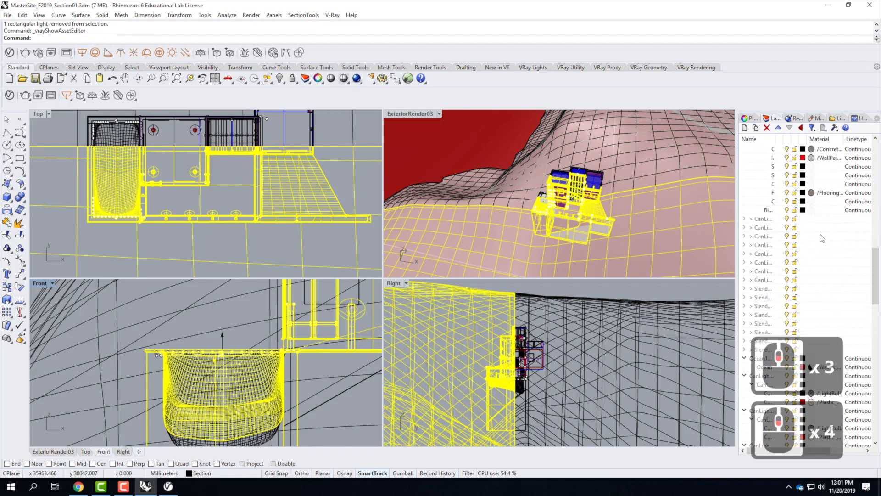
{"action": "scroll", "coordinate": [825, 183], "scroll_direction": "down", "scroll_amount": 7}
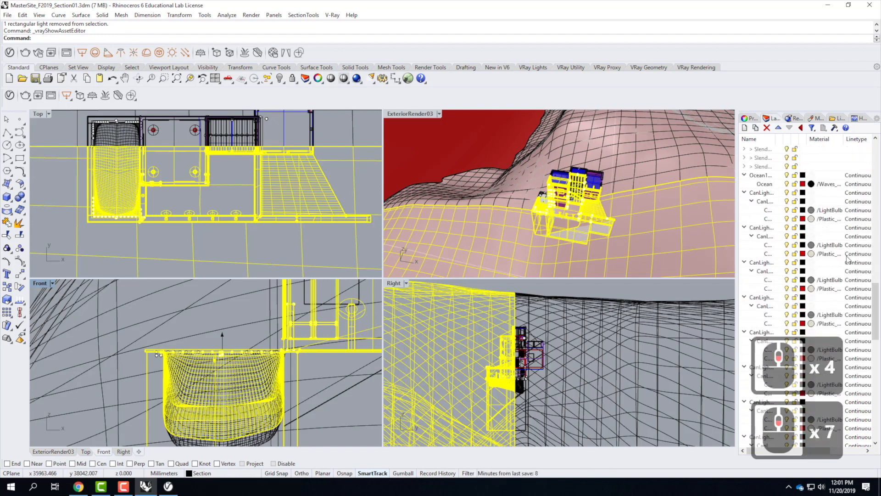
{"action": "scroll", "coordinate": [844, 257], "scroll_direction": "down", "scroll_amount": 3}
{"action": "scroll", "coordinate": [849, 262], "scroll_direction": "down", "scroll_amount": 3}
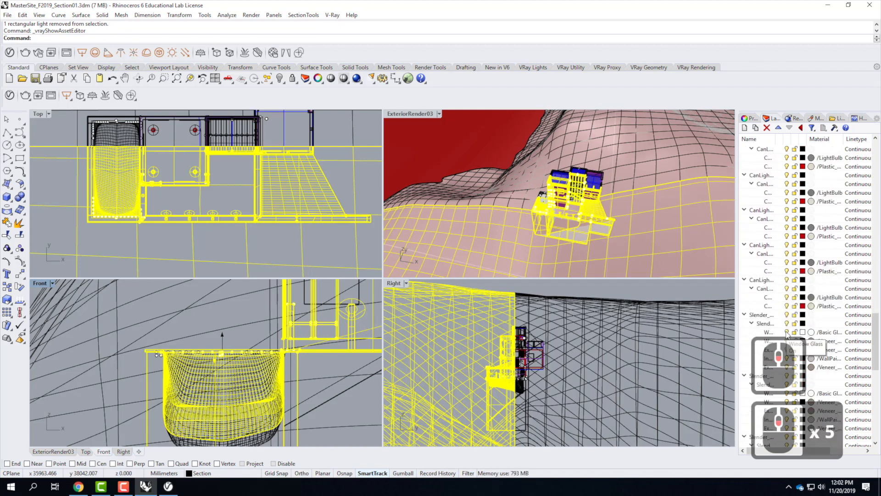
{"action": "left_click", "coordinate": [795, 332]}
{"action": "scroll", "coordinate": [815, 302], "scroll_direction": "down", "scroll_amount": 3}
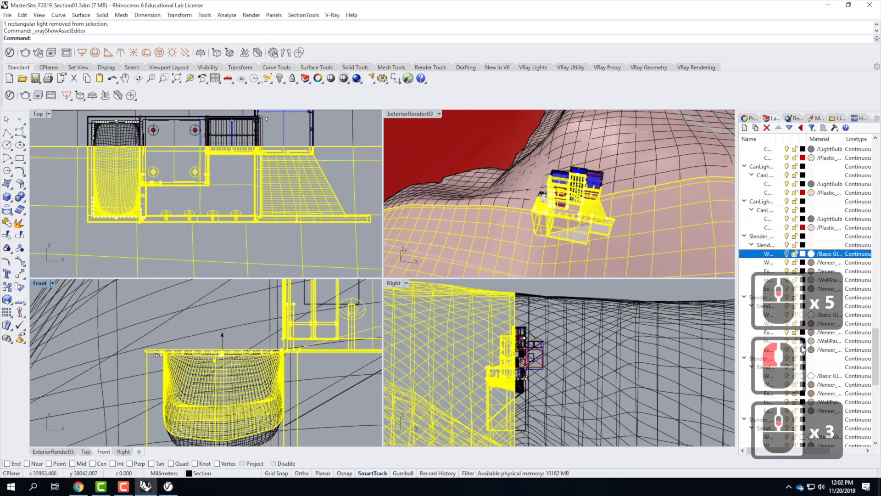
{"action": "left_click", "coordinate": [788, 315]}
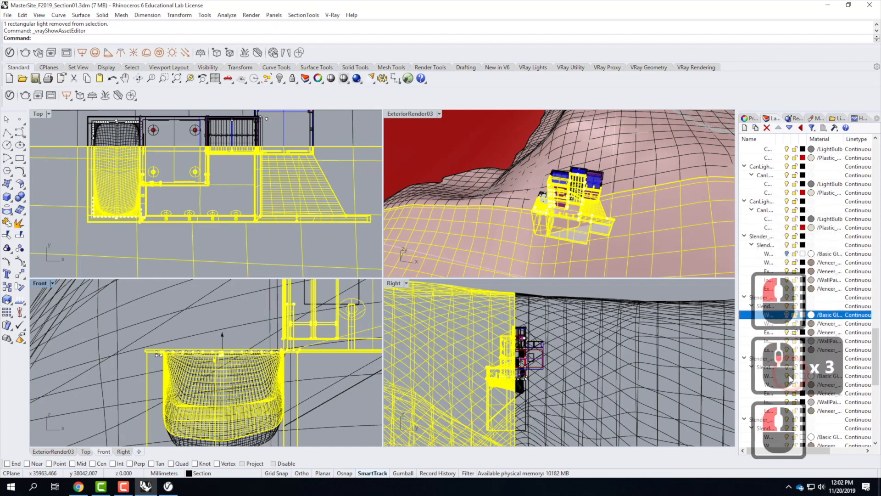
{"action": "left_click", "coordinate": [788, 376]}
{"action": "scroll", "coordinate": [788, 378], "scroll_direction": "down", "scroll_amount": 2}
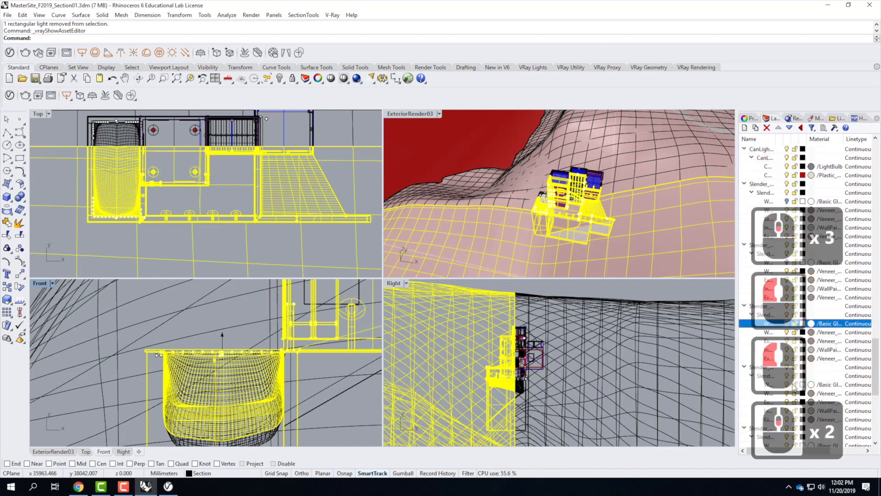
{"action": "left_click", "coordinate": [787, 386]}
{"action": "scroll", "coordinate": [788, 391], "scroll_direction": "up", "scroll_amount": 2}
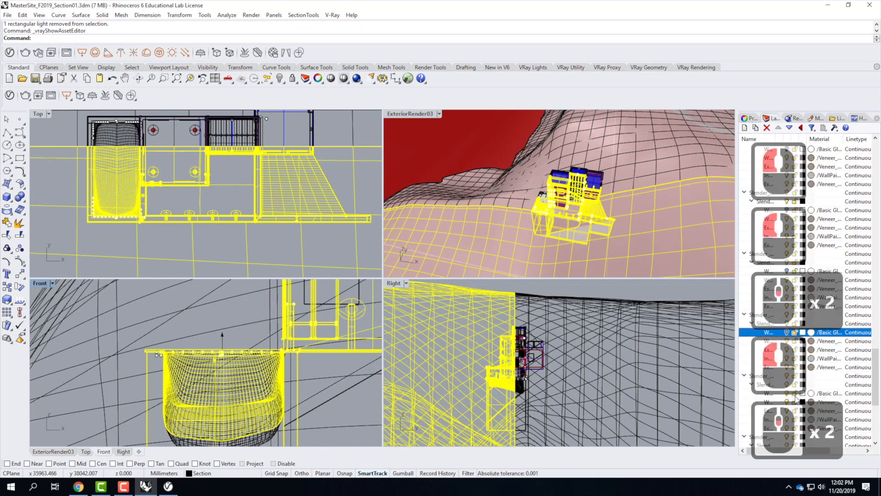
{"action": "scroll", "coordinate": [789, 393], "scroll_direction": "up", "scroll_amount": 2}
{"action": "scroll", "coordinate": [790, 386], "scroll_direction": "down", "scroll_amount": 3}
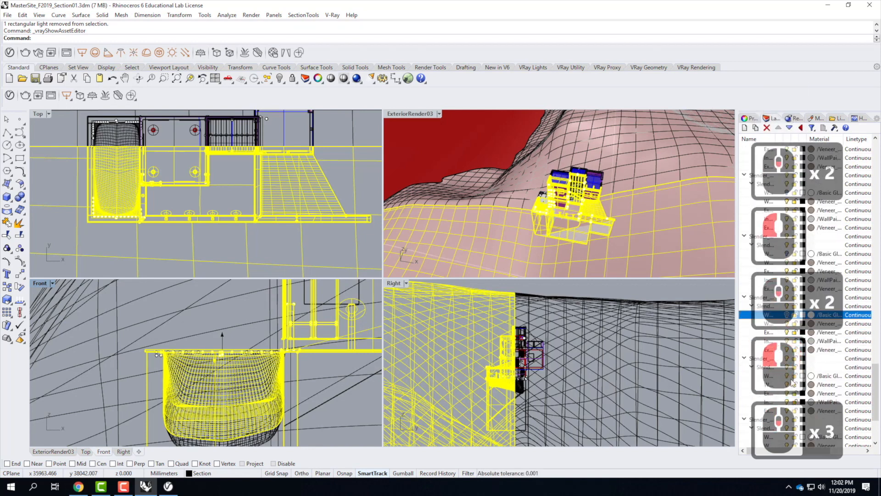
{"action": "left_click", "coordinate": [787, 379]}
{"action": "scroll", "coordinate": [790, 385], "scroll_direction": "up", "scroll_amount": 2}
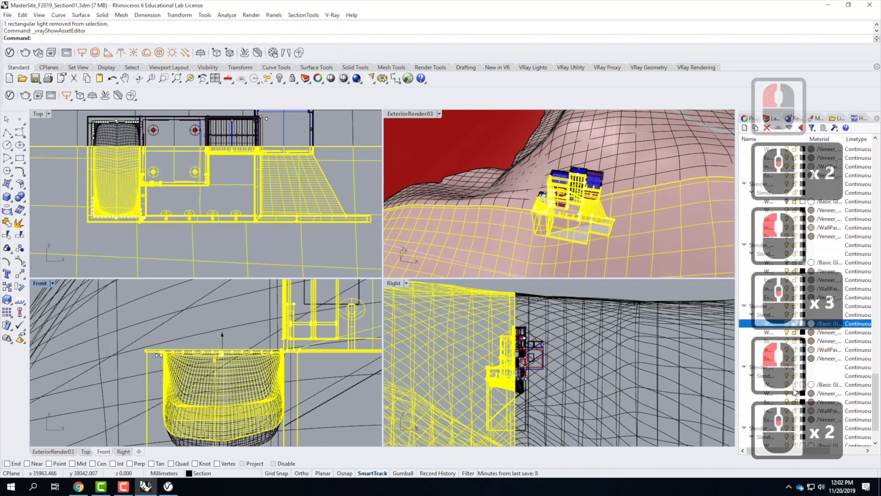
{"action": "left_click", "coordinate": [788, 385]}
{"action": "scroll", "coordinate": [789, 391], "scroll_direction": "down", "scroll_amount": 4}
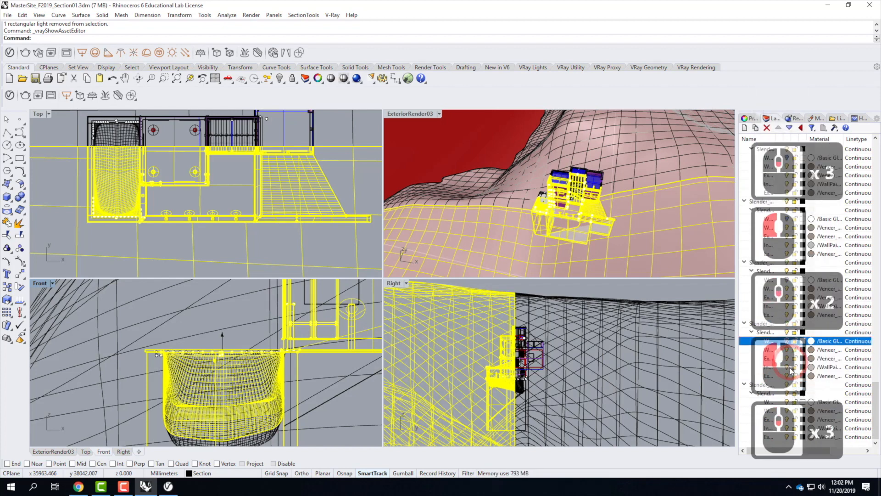
{"action": "left_click", "coordinate": [789, 402]}
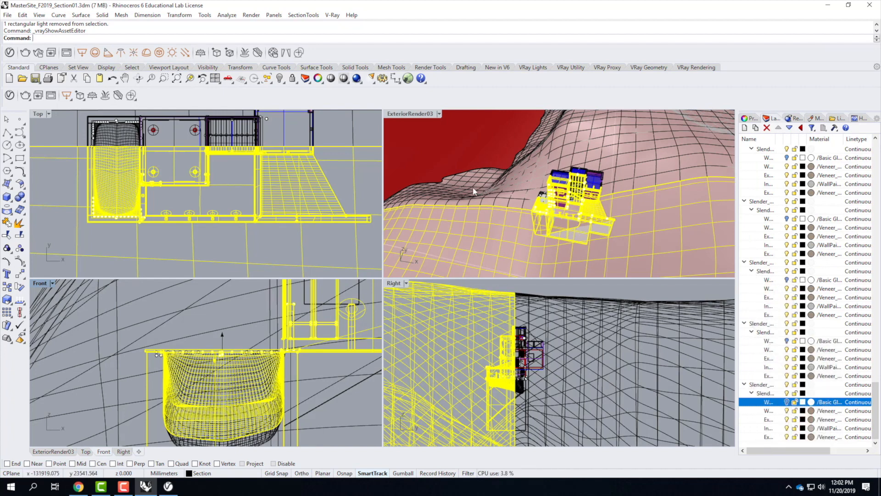
Step: Reopen the V-Ray Asset Editor, apply the cThru material to the selected objects, and clear the selection
{"action": "left_click", "coordinate": [10, 97]}
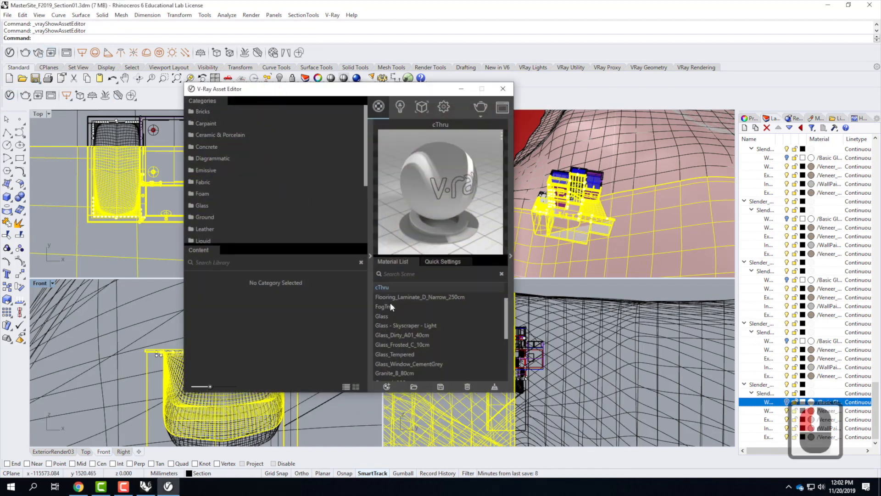
{"action": "right_click", "coordinate": [383, 287]}
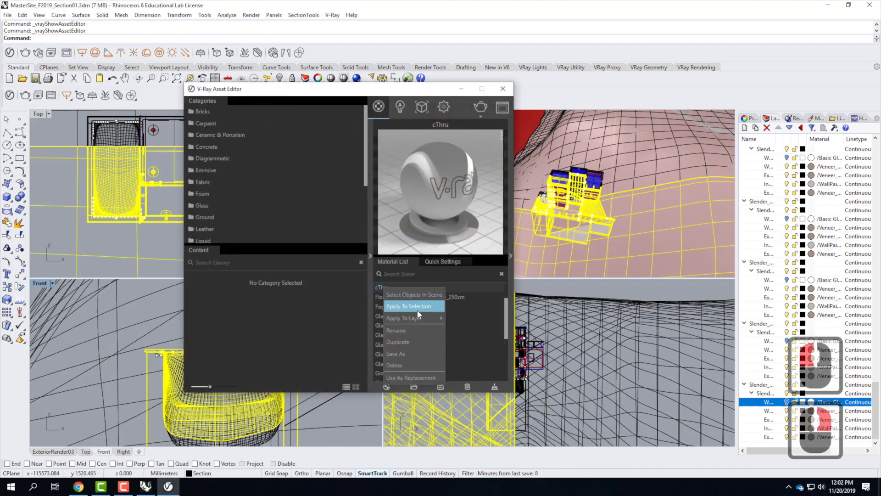
{"action": "left_click", "coordinate": [416, 306]}
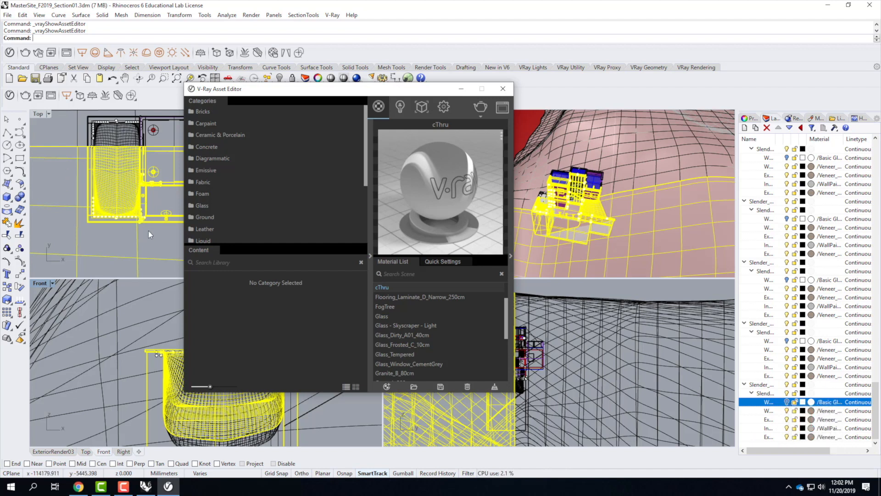
{"action": "left_click", "coordinate": [162, 237]}
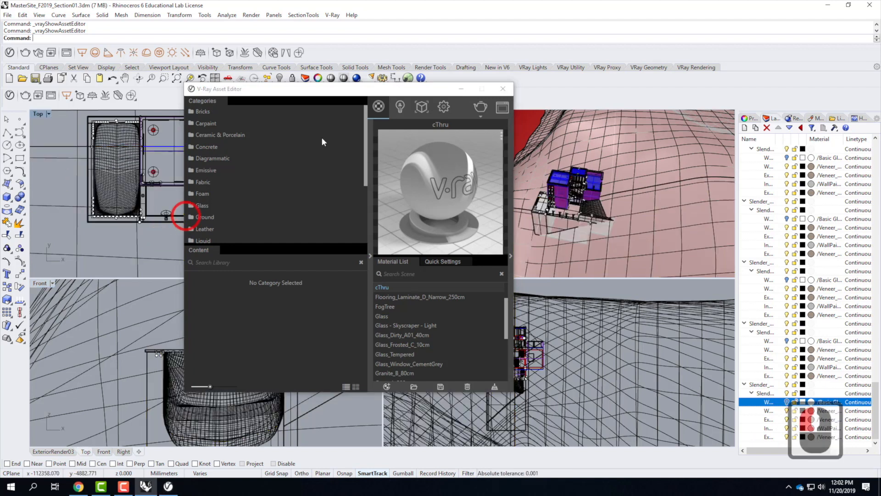
Step: Minimize the asset editor and select the objects on the Artist's Retreat window Basic Glass layer
{"action": "left_click", "coordinate": [461, 90]}
{"action": "scroll", "coordinate": [835, 244], "scroll_direction": "up", "scroll_amount": 18}
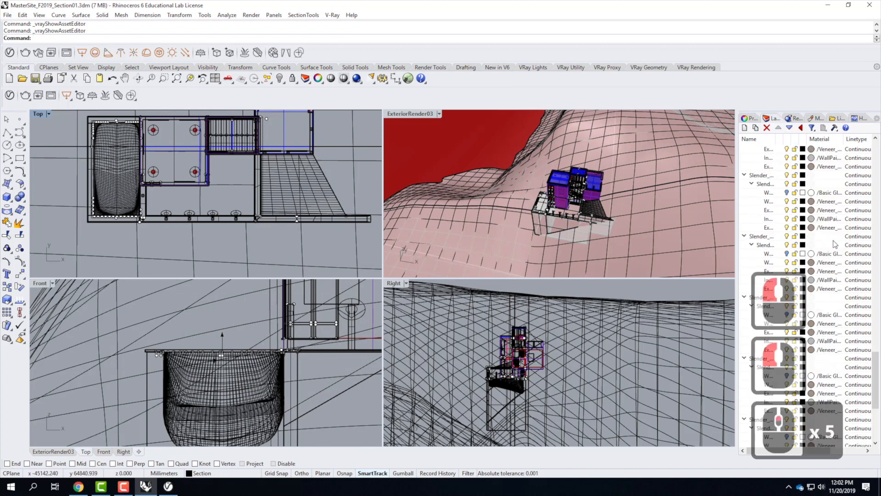
{"action": "scroll", "coordinate": [835, 244], "scroll_direction": "up", "scroll_amount": 20}
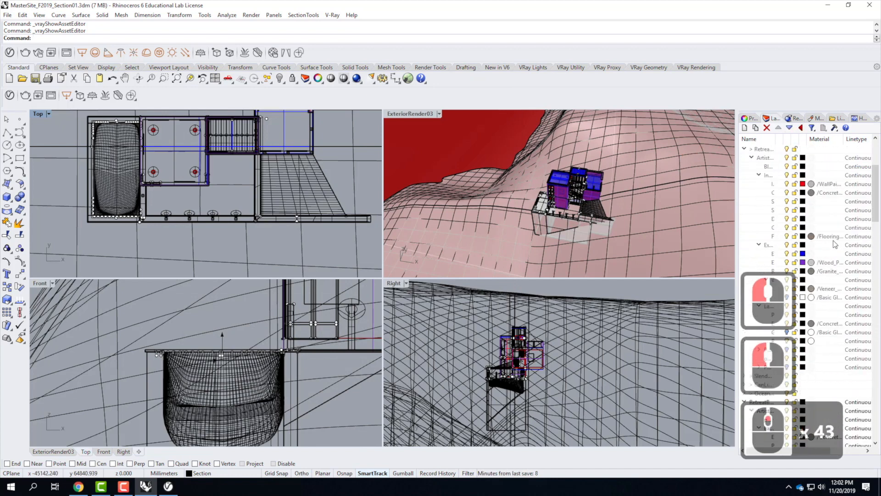
{"action": "scroll", "coordinate": [835, 244], "scroll_direction": "up", "scroll_amount": 6}
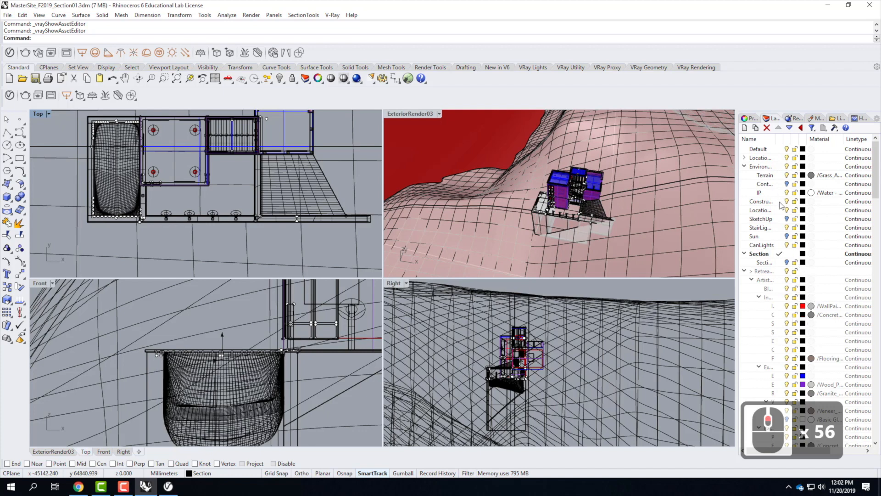
{"action": "scroll", "coordinate": [787, 272], "scroll_direction": "down", "scroll_amount": 2}
{"action": "scroll", "coordinate": [765, 266], "scroll_direction": "down", "scroll_amount": 2}
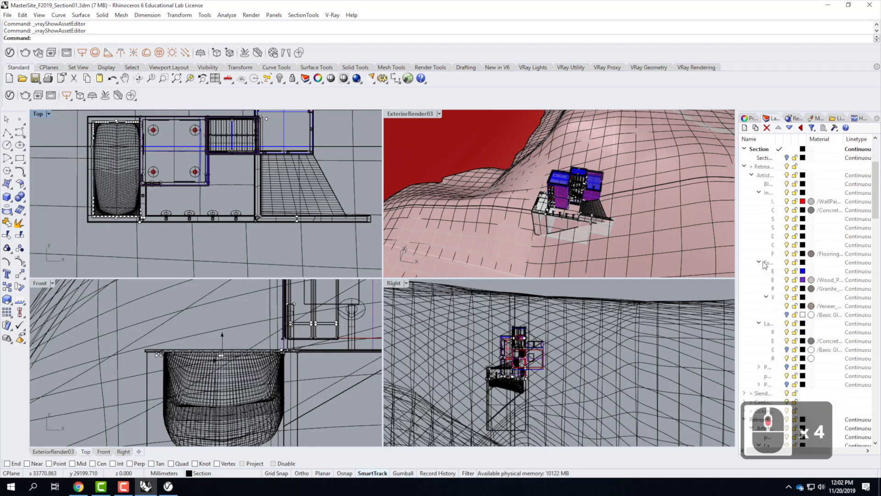
{"action": "left_click", "coordinate": [787, 315]}
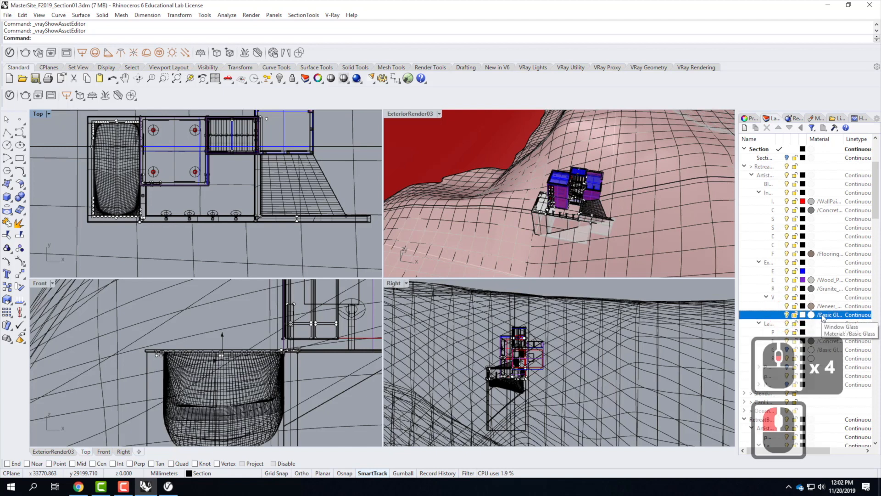
{"action": "right_click", "coordinate": [821, 316]}
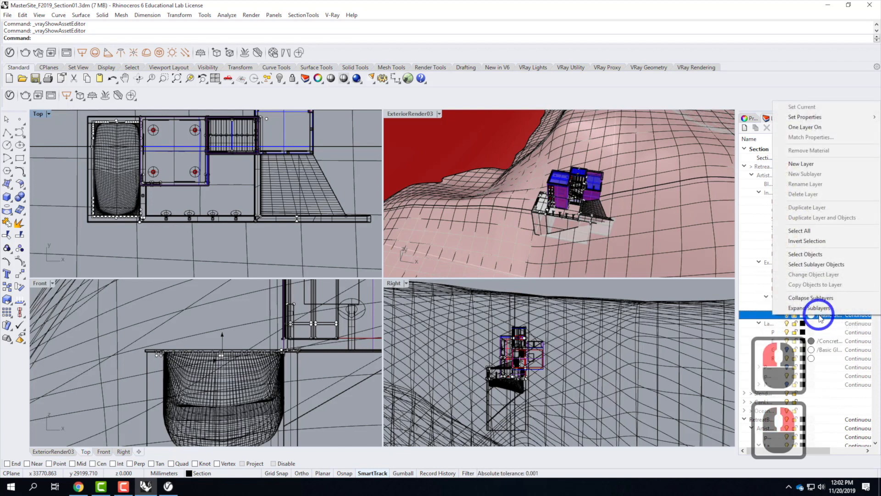
{"action": "left_click", "coordinate": [812, 257]}
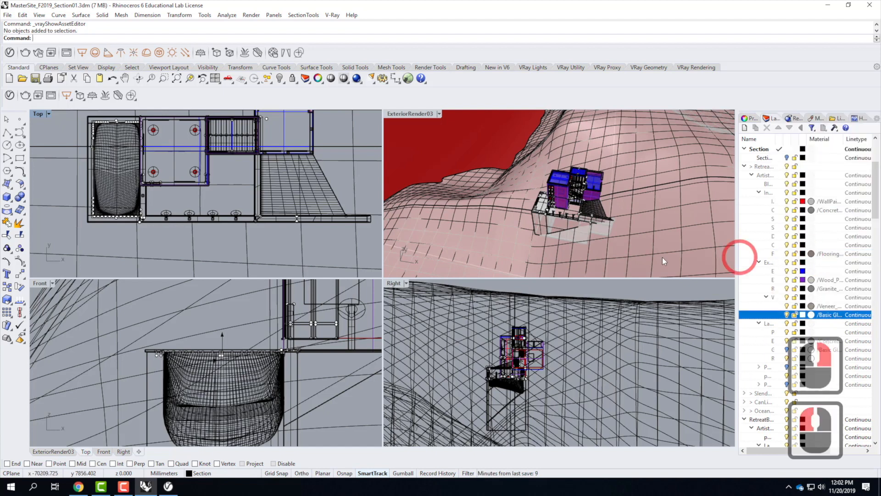
Step: Add the objects of two more Basic Glass layers in the Retreat layer tree to the selection
{"action": "scroll", "coordinate": [803, 306], "scroll_direction": "down", "scroll_amount": 2}
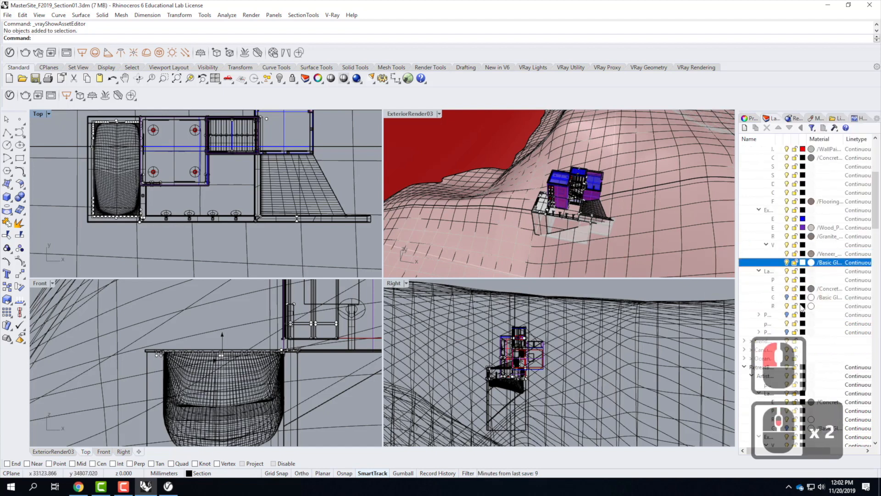
{"action": "left_click", "coordinate": [781, 298]}
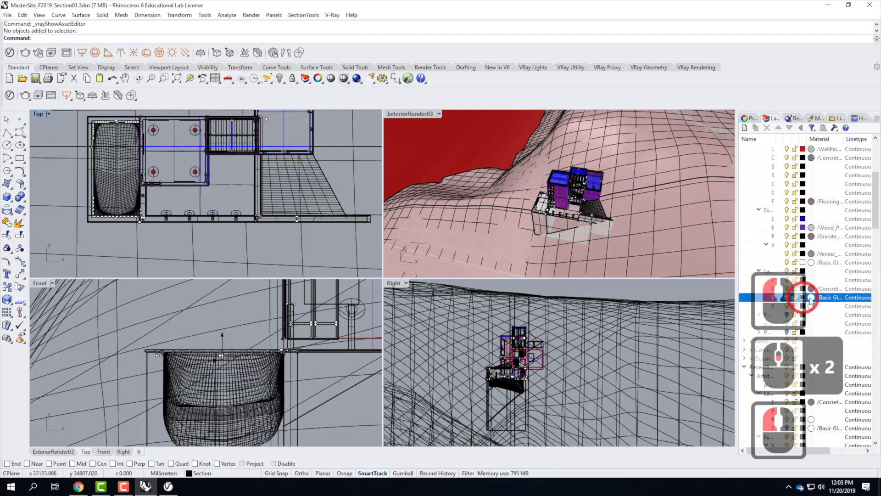
{"action": "right_click", "coordinate": [781, 297]}
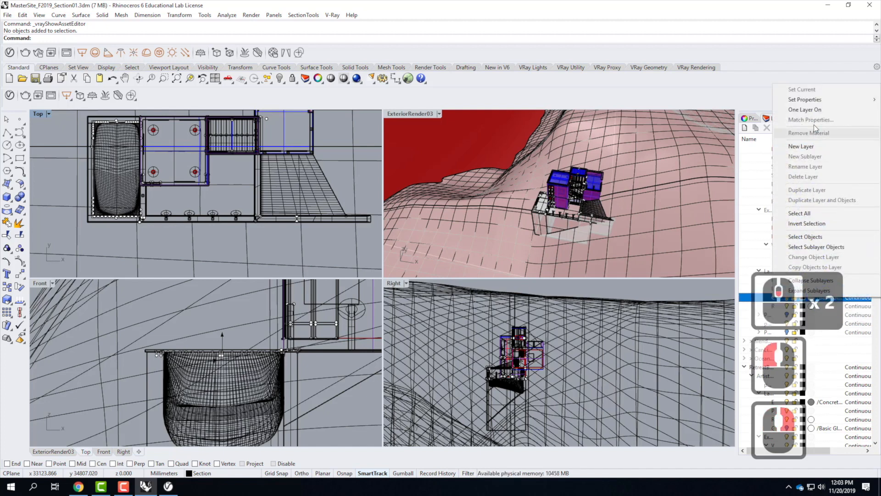
{"action": "left_click", "coordinate": [811, 238]}
{"action": "scroll", "coordinate": [827, 280], "scroll_direction": "down", "scroll_amount": 4}
{"action": "scroll", "coordinate": [830, 294], "scroll_direction": "down", "scroll_amount": 1}
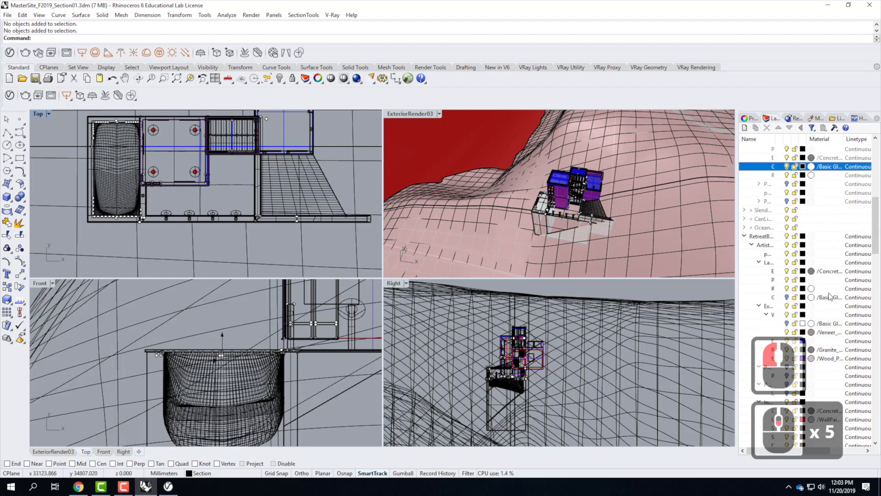
{"action": "left_click", "coordinate": [813, 297]}
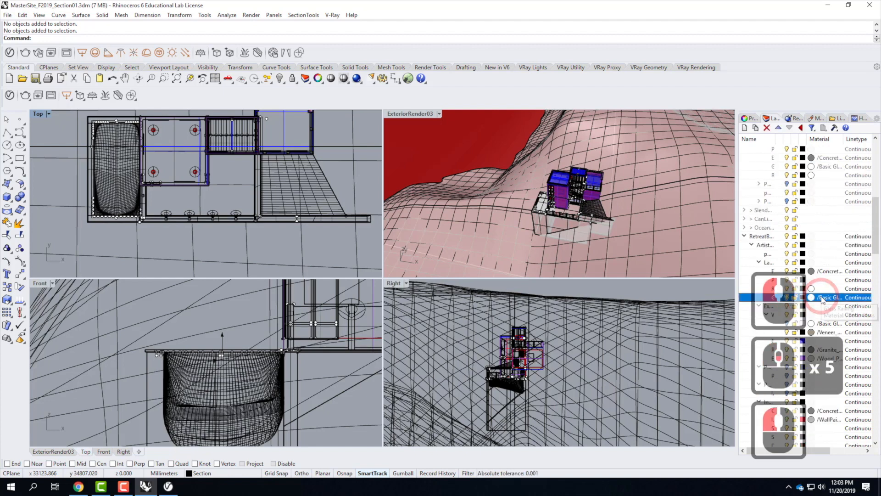
{"action": "right_click", "coordinate": [816, 297]}
{"action": "left_click", "coordinate": [828, 237]}
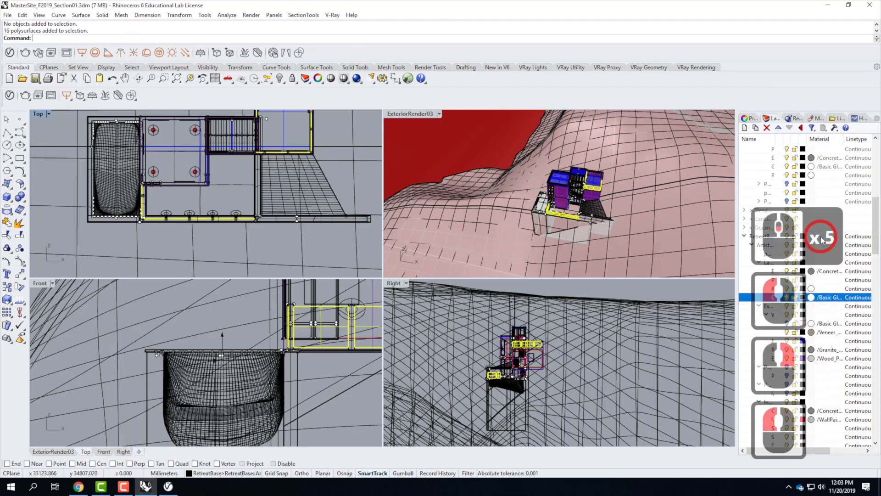
Step: Add the objects on the exterior Basic Glass window sublayer to the selection
{"action": "scroll", "coordinate": [828, 315], "scroll_direction": "down", "scroll_amount": 2}
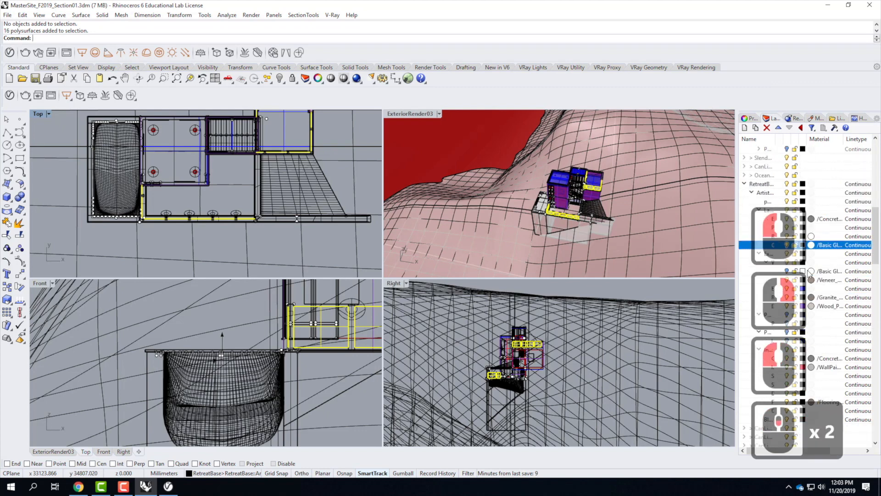
{"action": "left_click", "coordinate": [789, 272]}
{"action": "right_click", "coordinate": [789, 271]}
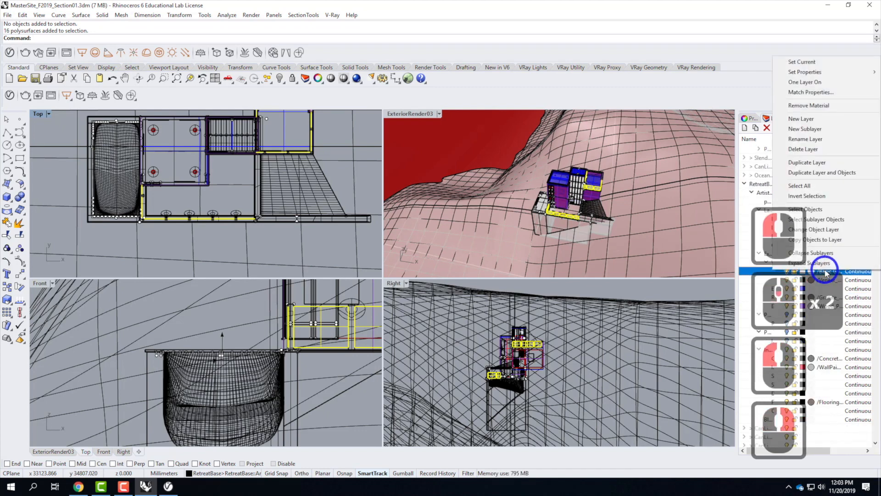
{"action": "left_click", "coordinate": [819, 210]}
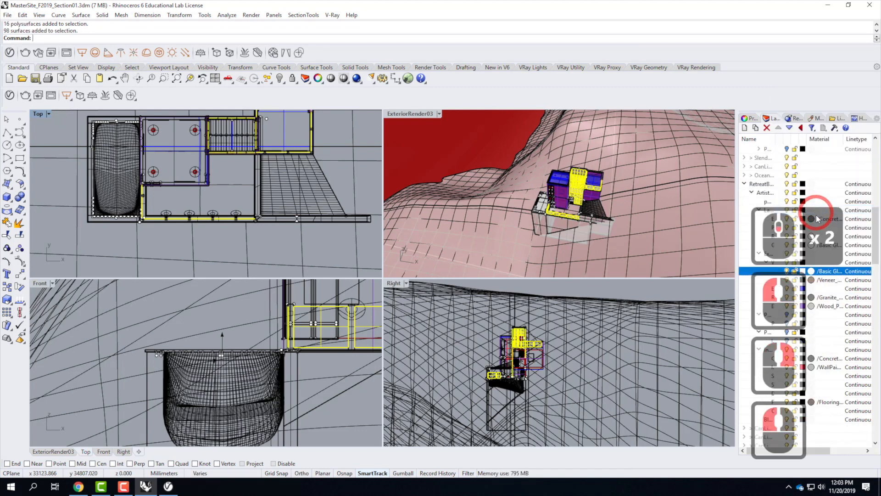
{"action": "scroll", "coordinate": [817, 282], "scroll_direction": "down", "scroll_amount": 1}
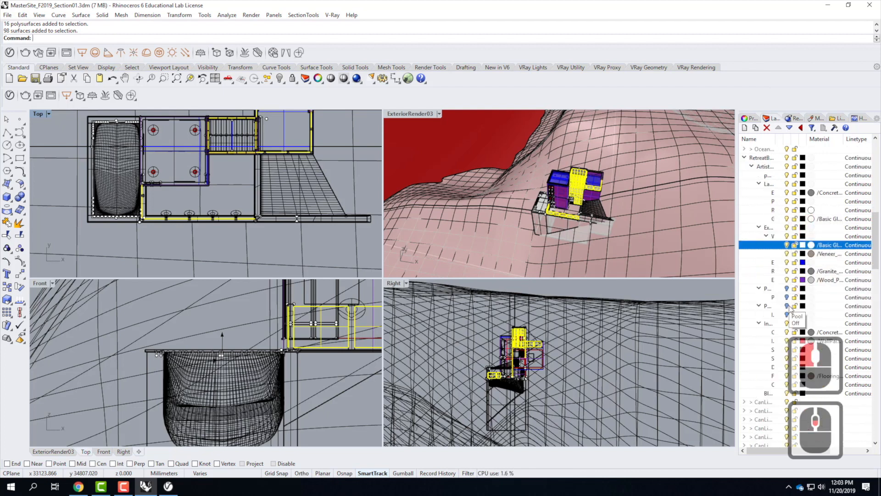
{"action": "scroll", "coordinate": [787, 331], "scroll_direction": "down", "scroll_amount": 5}
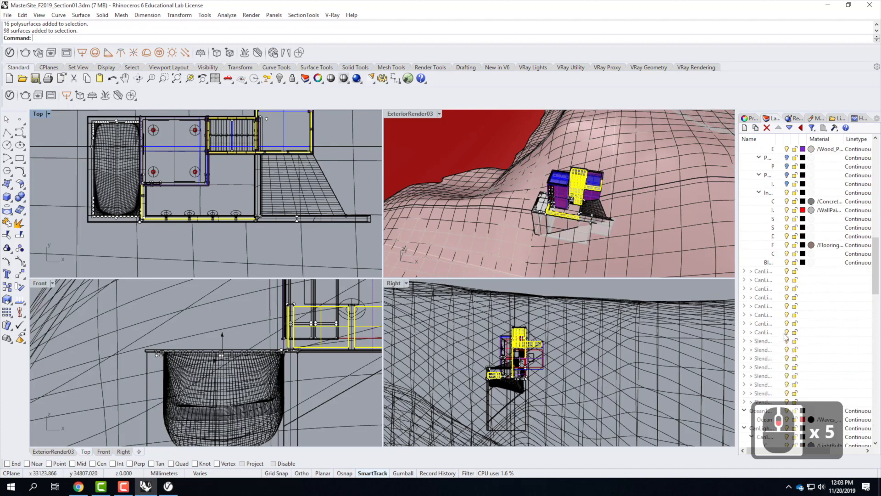
Step: Select the objects on two Slender window Basic Glass layers in the layer tree
{"action": "scroll", "coordinate": [785, 337], "scroll_direction": "down", "scroll_amount": 8}
{"action": "scroll", "coordinate": [791, 294], "scroll_direction": "down", "scroll_amount": 8}
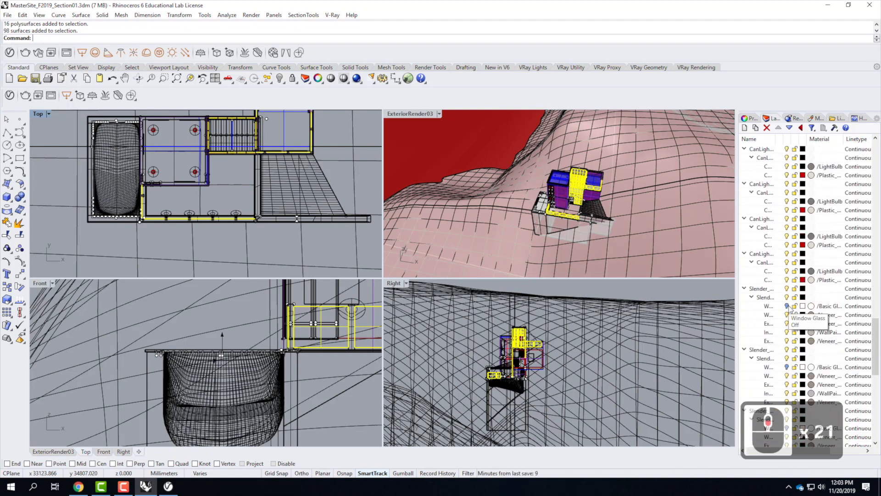
{"action": "left_click", "coordinate": [790, 306]}
{"action": "right_click", "coordinate": [823, 309]}
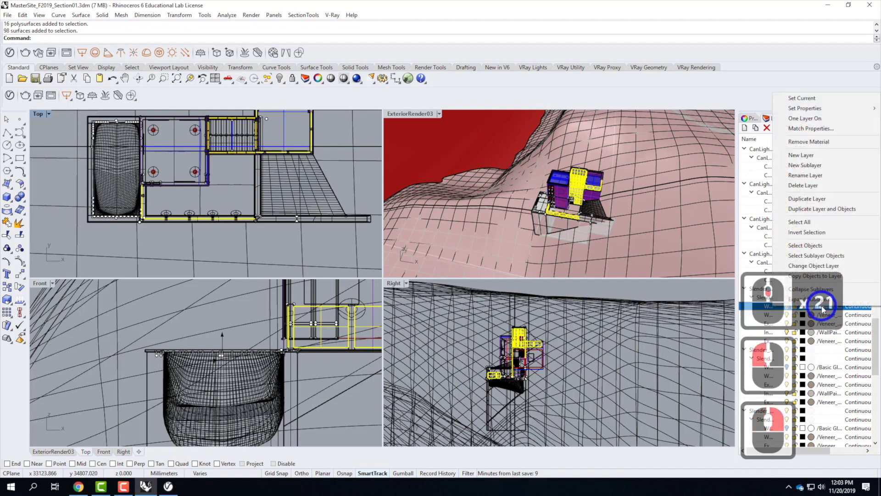
{"action": "left_click", "coordinate": [815, 247]}
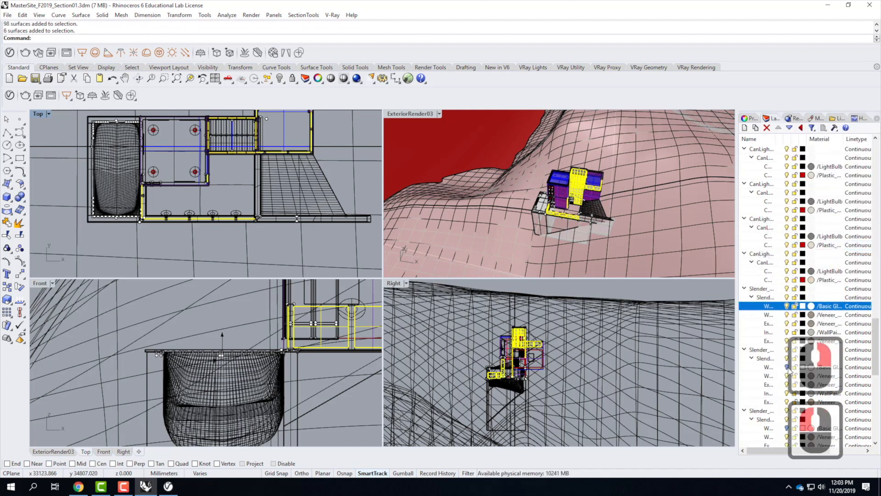
{"action": "left_click", "coordinate": [824, 368]}
{"action": "right_click", "coordinate": [827, 368]}
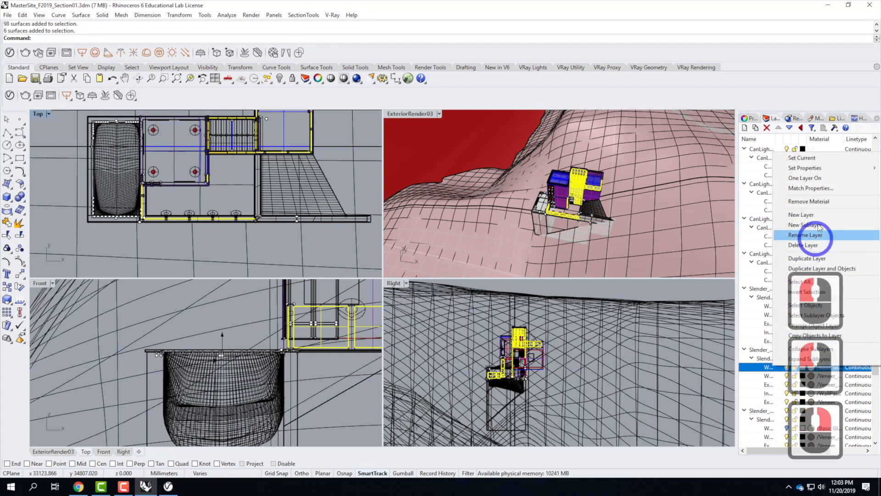
{"action": "left_click", "coordinate": [819, 307]}
Step: Add the objects of two more Slender window Basic Glass layers to the selection
{"action": "scroll", "coordinate": [753, 275], "scroll_direction": "down", "scroll_amount": 6}
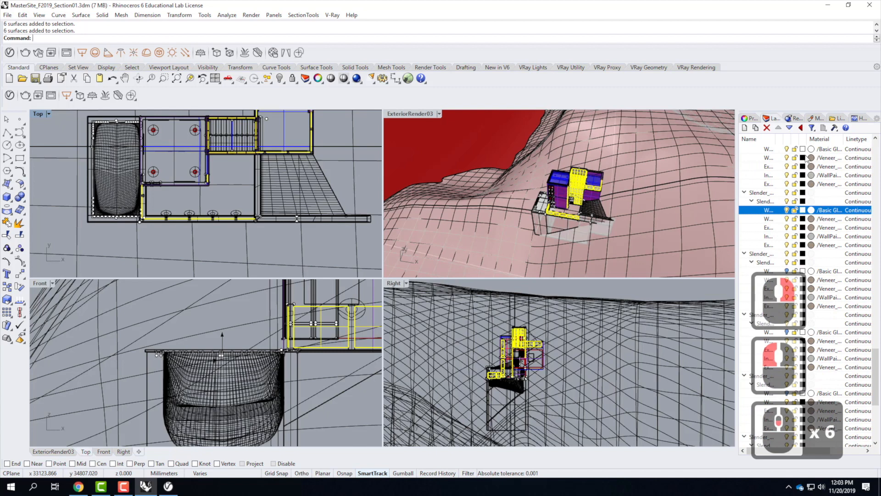
{"action": "left_click", "coordinate": [829, 272]}
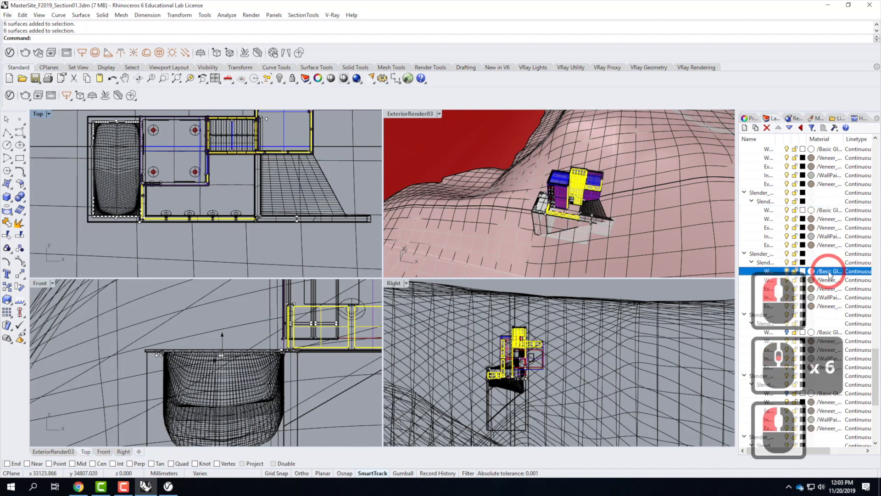
{"action": "right_click", "coordinate": [829, 272]}
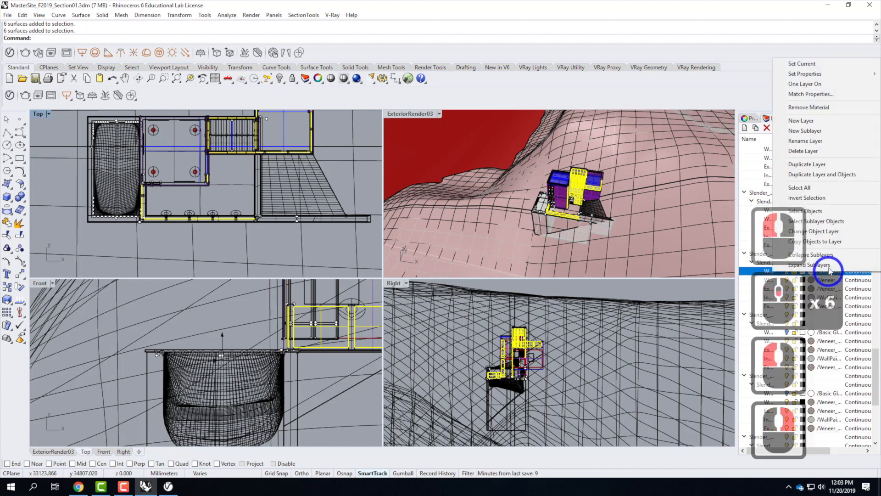
{"action": "left_click", "coordinate": [825, 212]}
{"action": "left_click", "coordinate": [811, 333]}
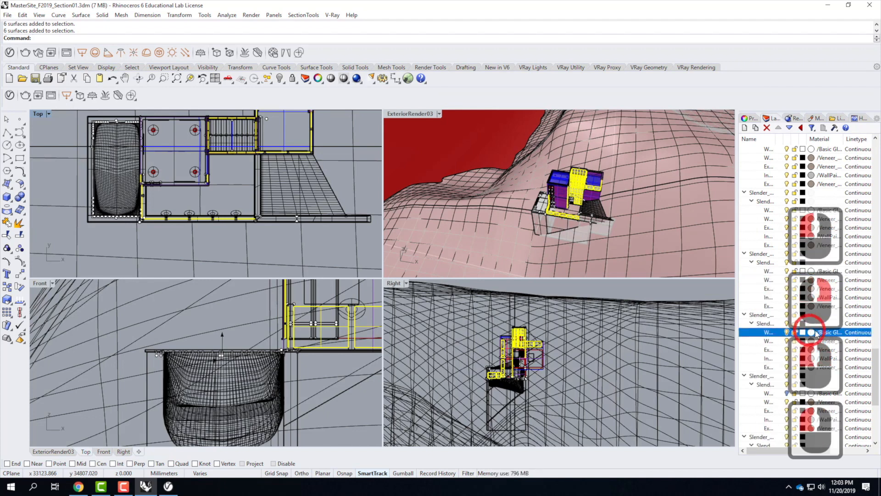
{"action": "right_click", "coordinate": [812, 333]}
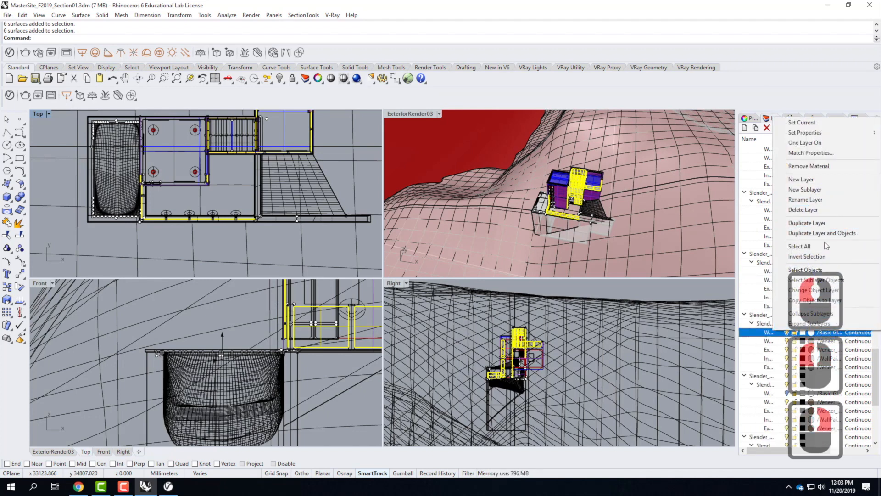
{"action": "left_click", "coordinate": [791, 272]}
Step: Add the objects of two further Slender window Basic Glass layers to the selection
{"action": "scroll", "coordinate": [789, 306], "scroll_direction": "up", "scroll_amount": 8}
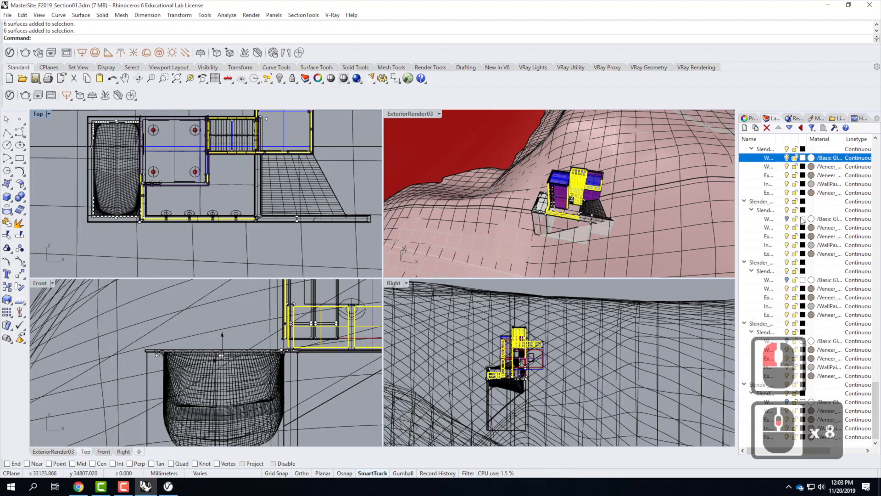
{"action": "left_click", "coordinate": [823, 219]}
{"action": "right_click", "coordinate": [824, 219]}
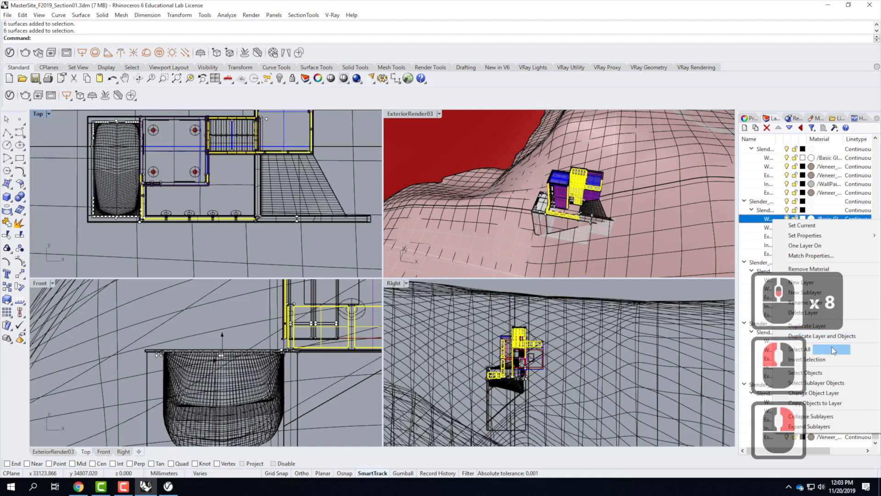
{"action": "left_click", "coordinate": [822, 376]}
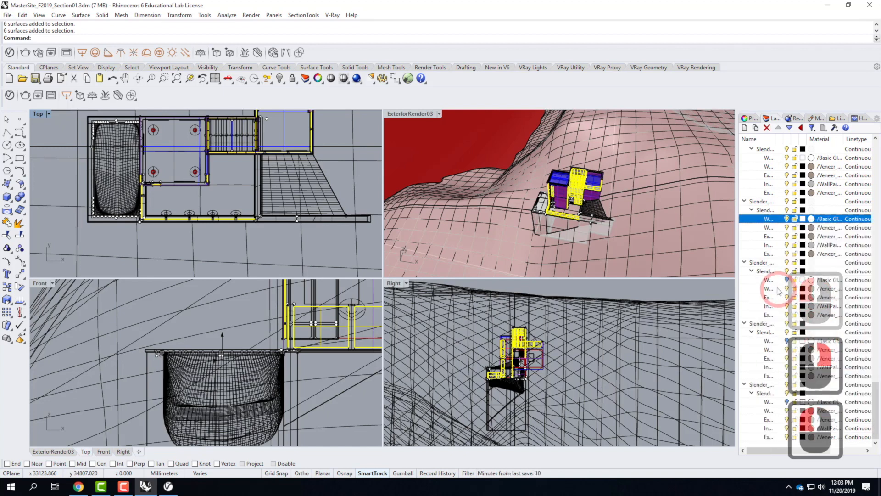
{"action": "left_click", "coordinate": [826, 280]}
{"action": "right_click", "coordinate": [826, 280]}
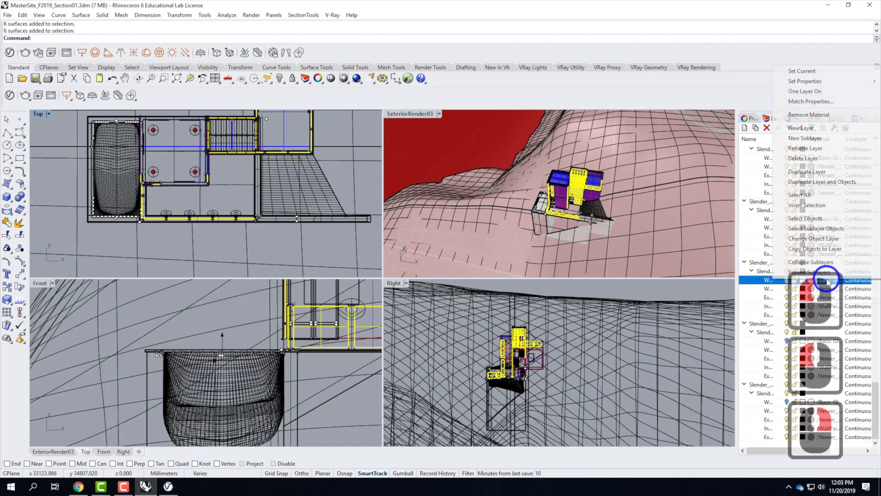
{"action": "left_click", "coordinate": [827, 219]}
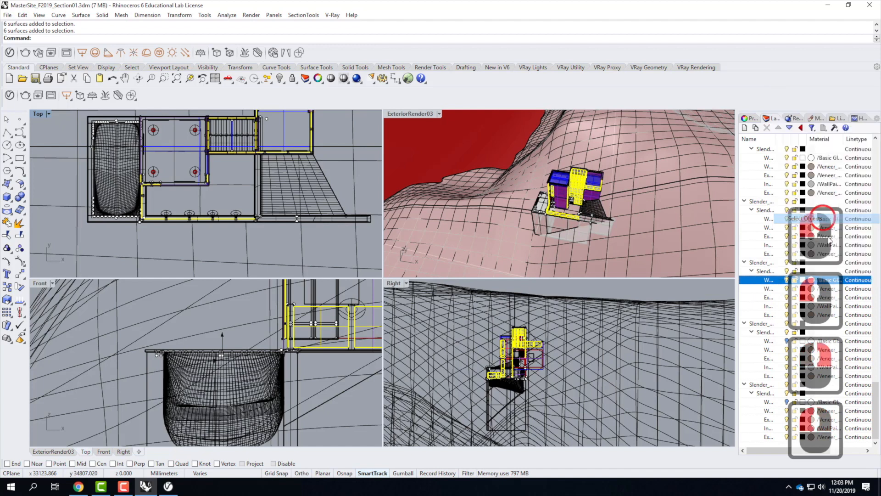
Step: Add the objects of the remaining two Slender window Basic Glass layers to the selection
{"action": "left_click", "coordinate": [788, 340]}
{"action": "right_click", "coordinate": [822, 342]}
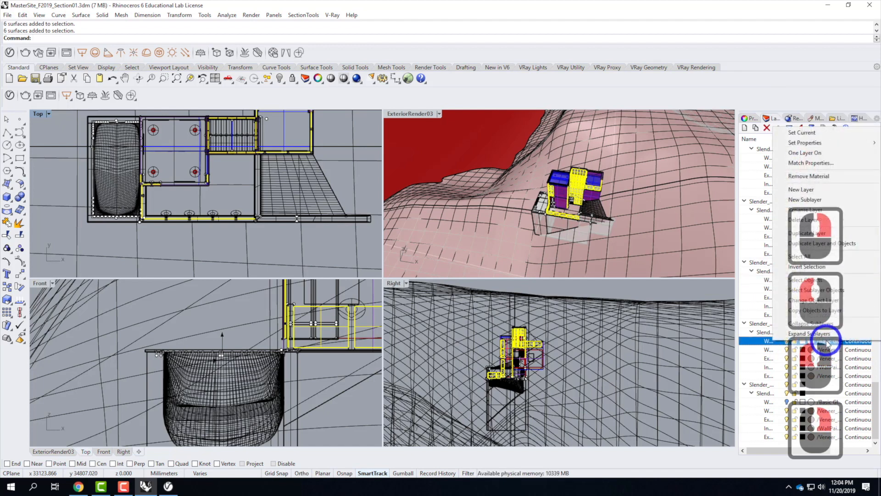
{"action": "left_click", "coordinate": [826, 280]}
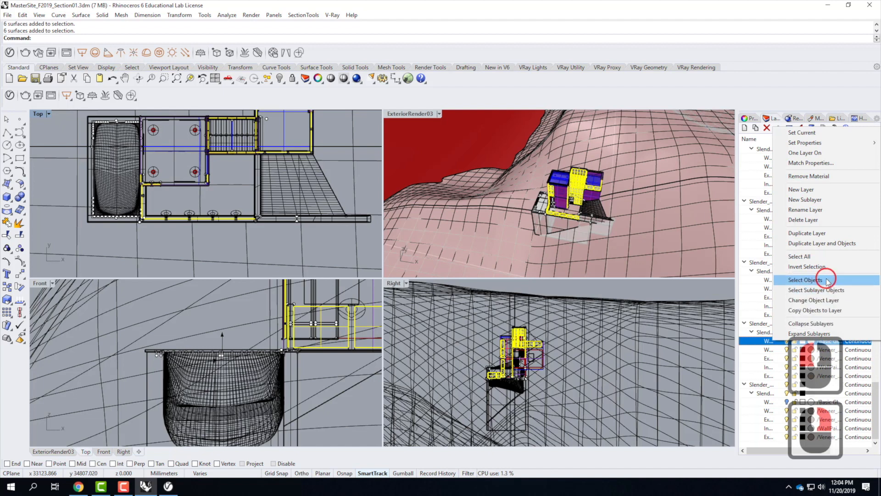
{"action": "left_click", "coordinate": [787, 402]}
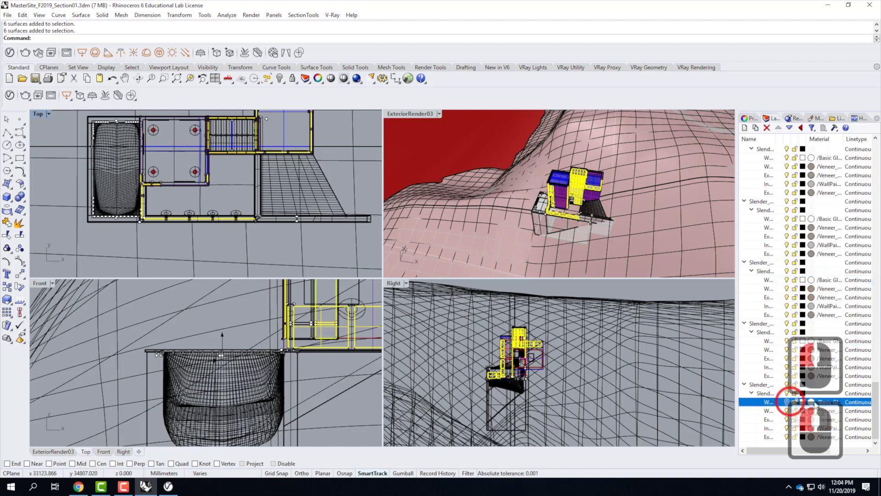
{"action": "right_click", "coordinate": [822, 405]}
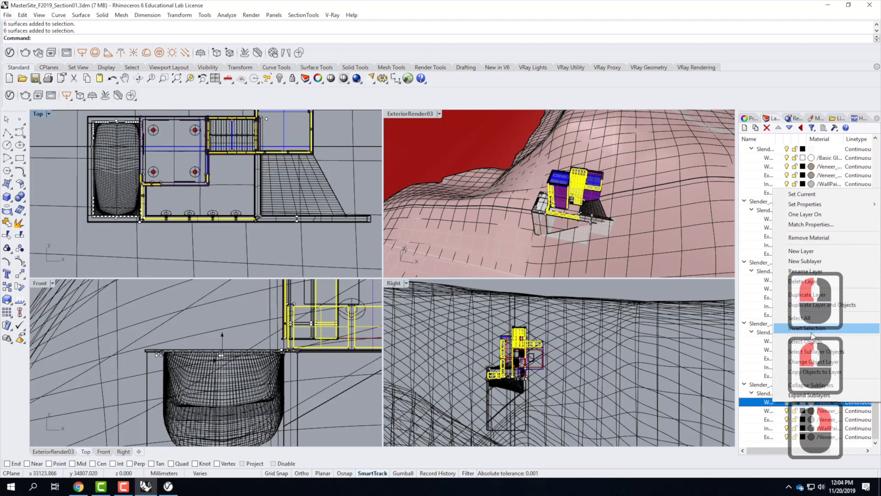
{"action": "left_click", "coordinate": [811, 348]}
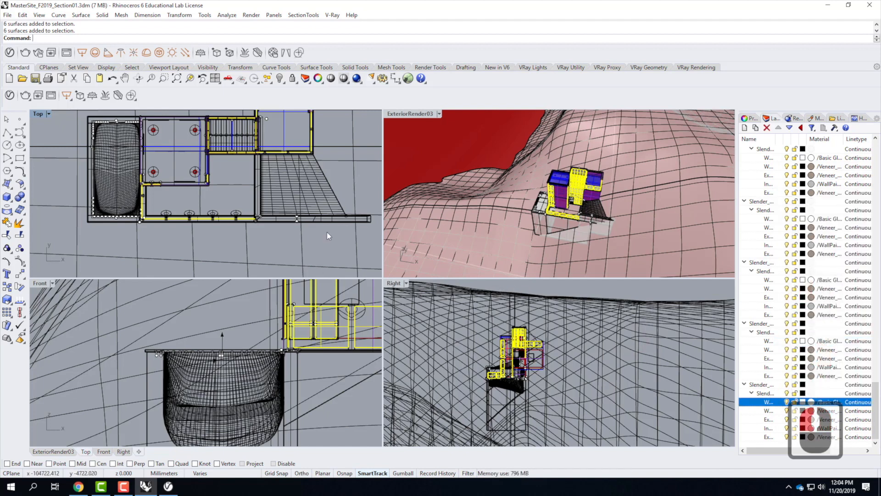
Step: Remove the annex and stair objects beside the retreat from the selection with a crossing window in the Top view
{"action": "scroll", "coordinate": [253, 260], "scroll_direction": "down", "scroll_amount": 2}
{"action": "scroll", "coordinate": [258, 125], "scroll_direction": "up", "scroll_amount": 3}
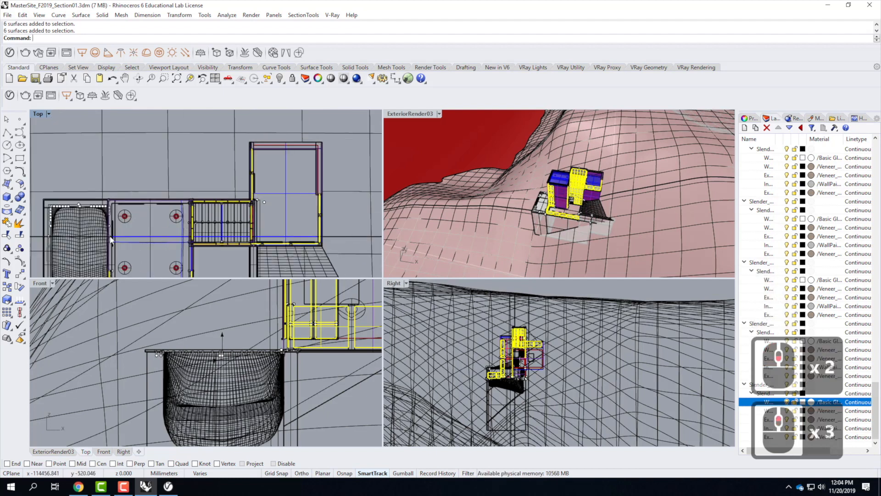
{"action": "scroll", "coordinate": [353, 234], "scroll_direction": "down", "scroll_amount": 2}
{"action": "scroll", "coordinate": [353, 235], "scroll_direction": "down", "scroll_amount": 2}
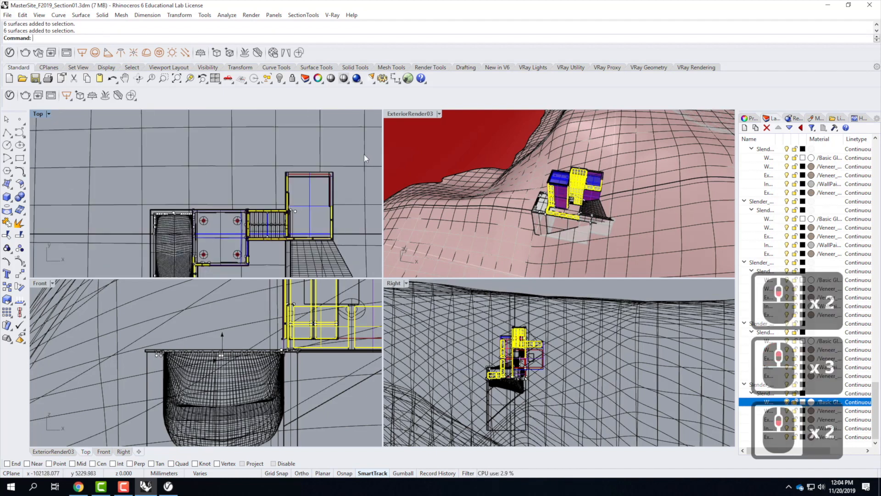
{"action": "left_click_drag", "start_coordinate": [351, 147], "coordinate": [202, 235]}
{"action": "left_click", "coordinate": [201, 233], "text": "ctrl"}
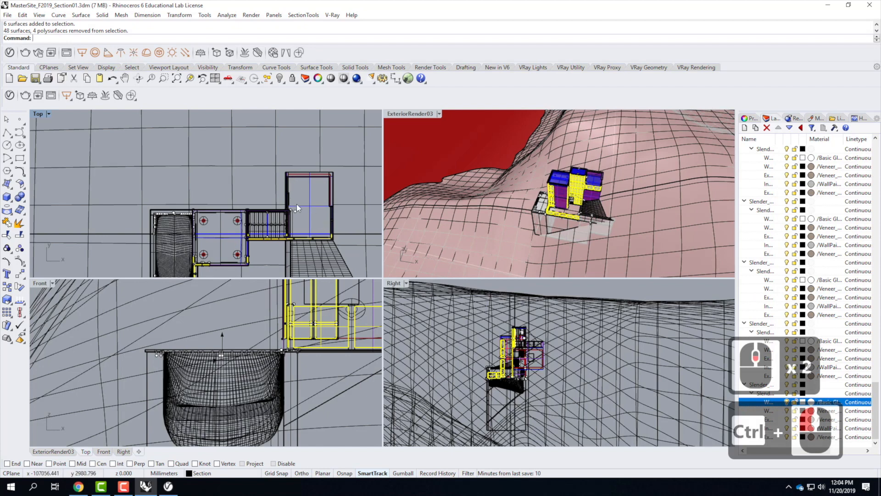
Step: Create a new Generic material in the V-Ray Asset Editor and rename it Transparent
{"action": "scroll", "coordinate": [204, 268], "scroll_direction": "down", "scroll_amount": 3}
{"action": "scroll", "coordinate": [228, 263], "scroll_direction": "up", "scroll_amount": 6}
{"action": "scroll", "coordinate": [232, 240], "scroll_direction": "down", "scroll_amount": 2}
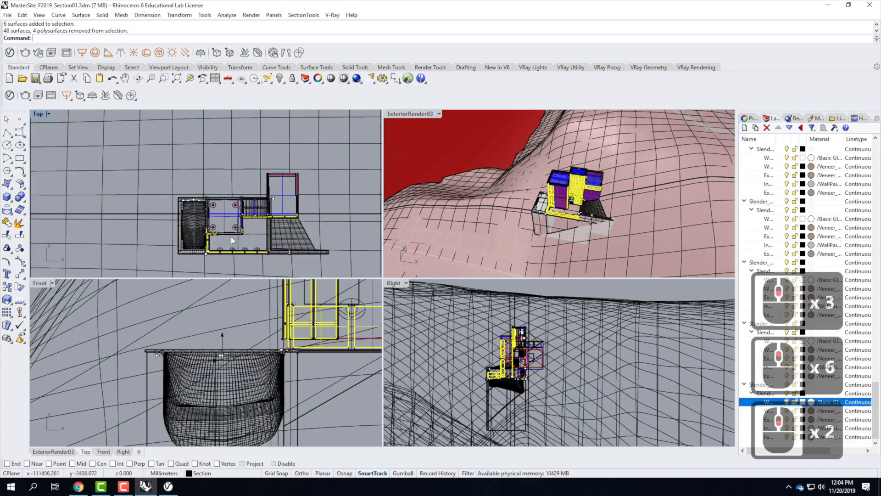
{"action": "scroll", "coordinate": [232, 240], "scroll_direction": "up", "scroll_amount": 3}
{"action": "left_click", "coordinate": [10, 95]}
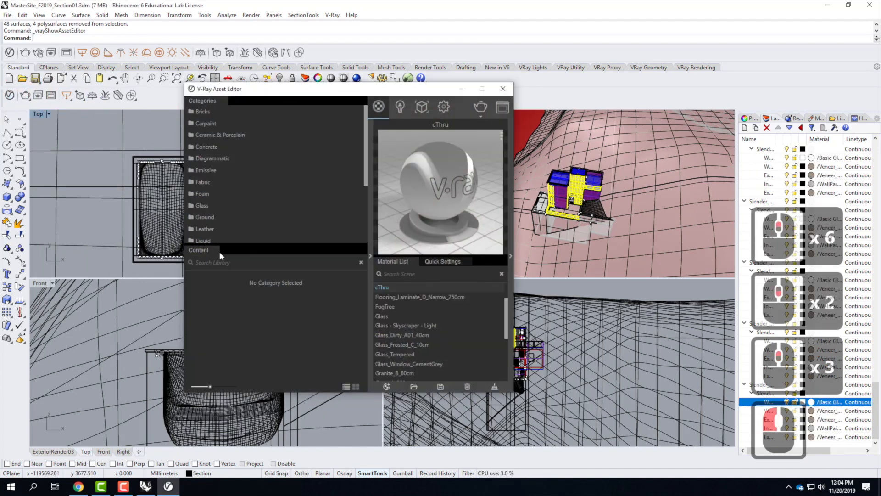
{"action": "left_click", "coordinate": [387, 387]}
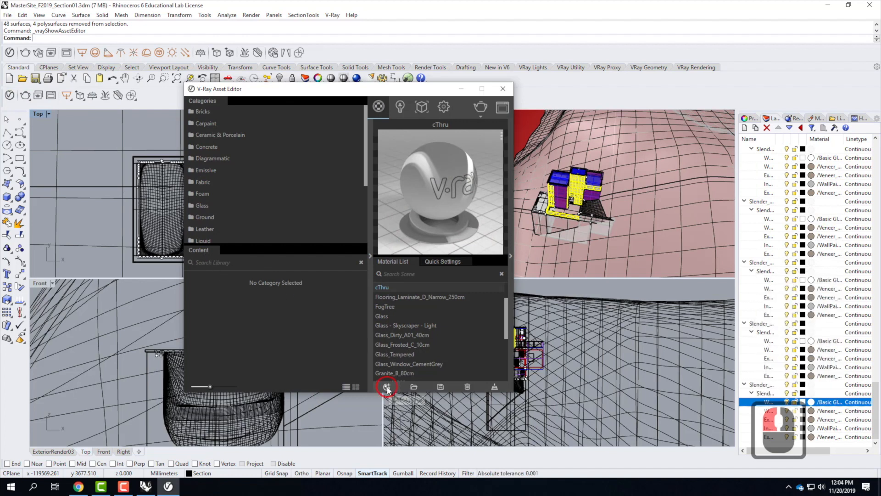
{"action": "left_click", "coordinate": [398, 220]}
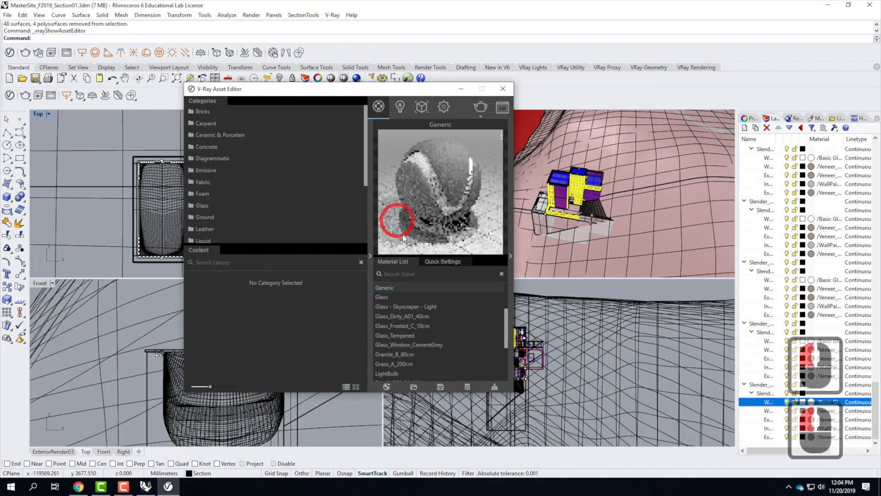
{"action": "double_click", "coordinate": [388, 287]}
{"action": "left_click_drag", "start_coordinate": [395, 285], "coordinate": [347, 283]}
{"action": "type", "text": "Transparent"}
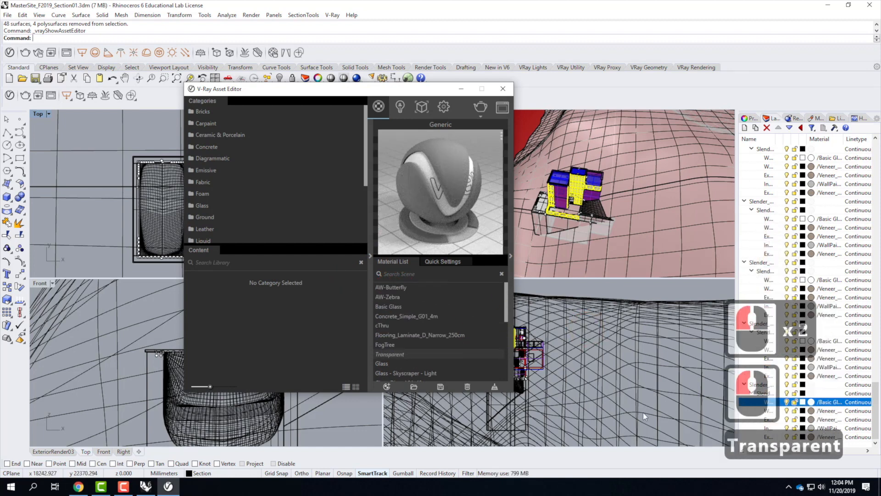
Step: Set the Transparent material's opacity to 0
{"action": "double_click", "coordinate": [408, 354]}
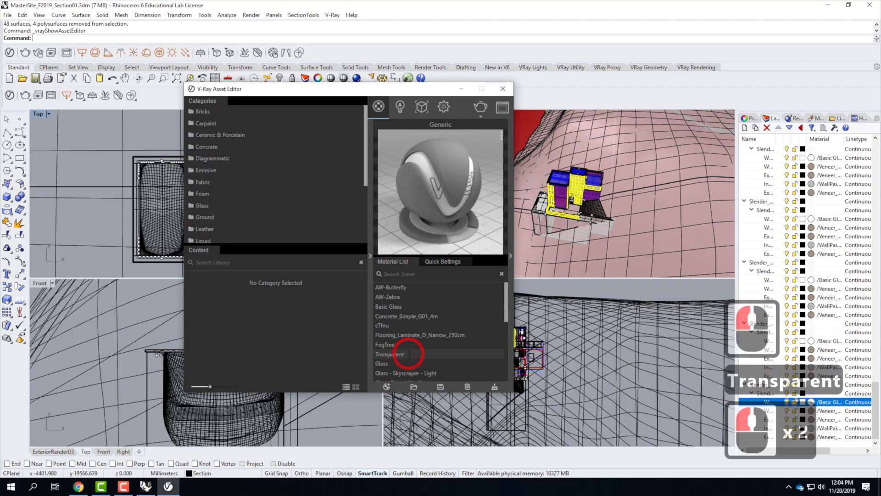
{"action": "left_click", "coordinate": [511, 256]}
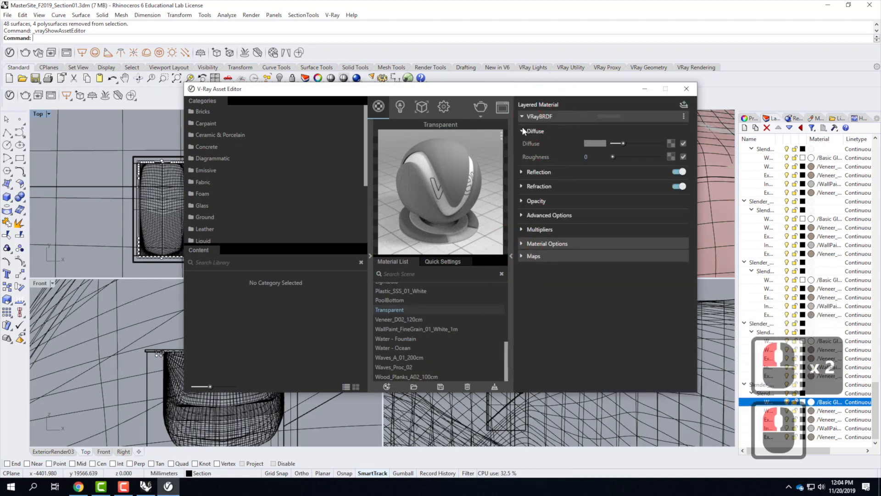
{"action": "left_click", "coordinate": [522, 200]}
{"action": "left_click", "coordinate": [667, 206]}
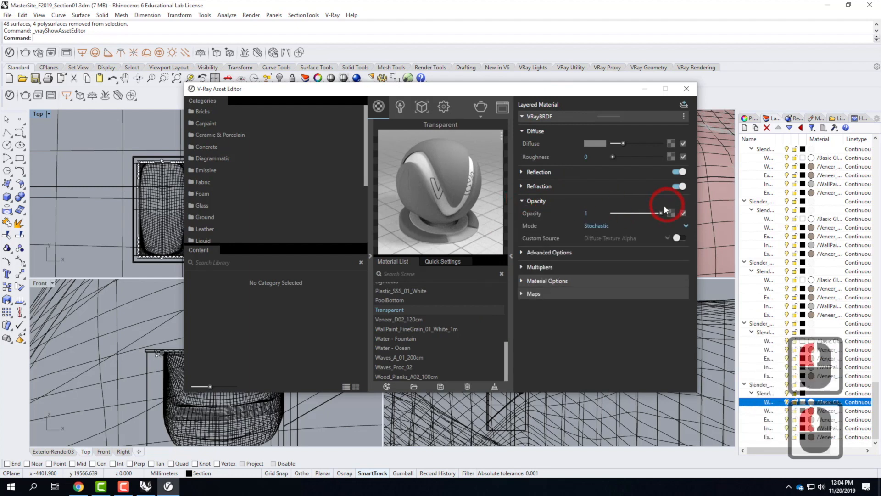
{"action": "left_click_drag", "start_coordinate": [656, 211], "coordinate": [577, 210]}
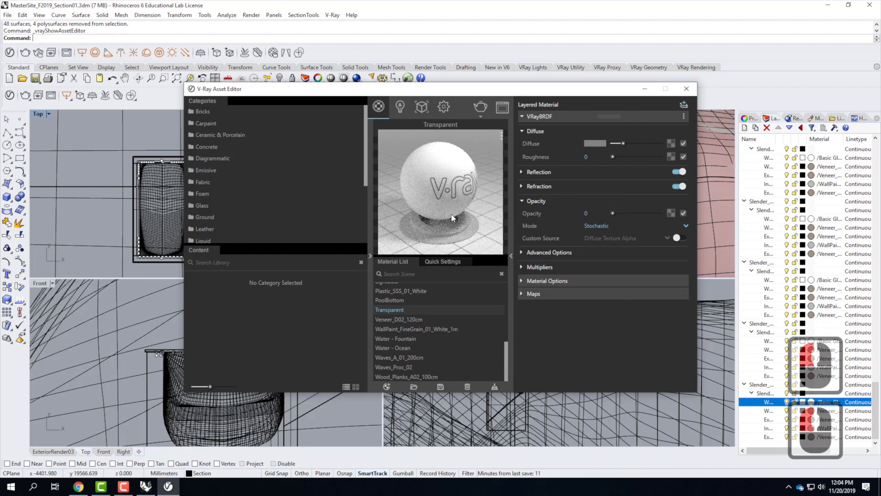
Step: Apply the Transparent material to the selected objects and minimize the asset editor
{"action": "right_click", "coordinate": [394, 310]}
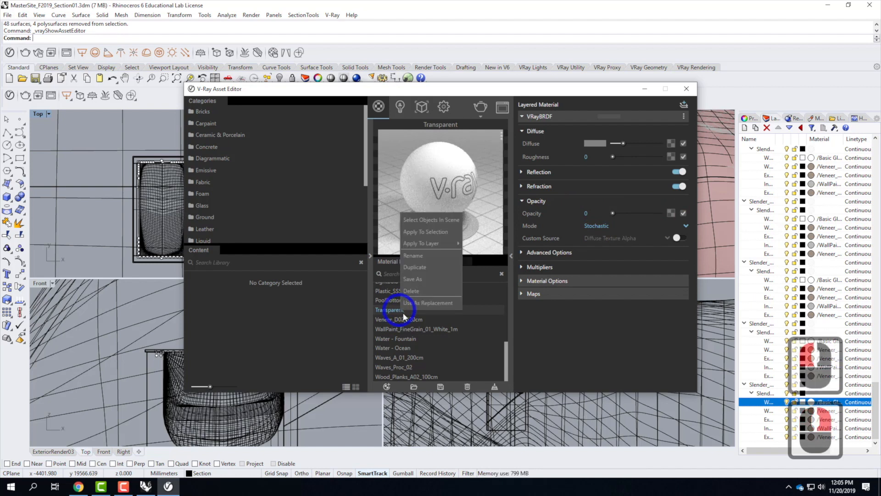
{"action": "left_click", "coordinate": [438, 232]}
{"action": "left_click", "coordinate": [643, 90]}
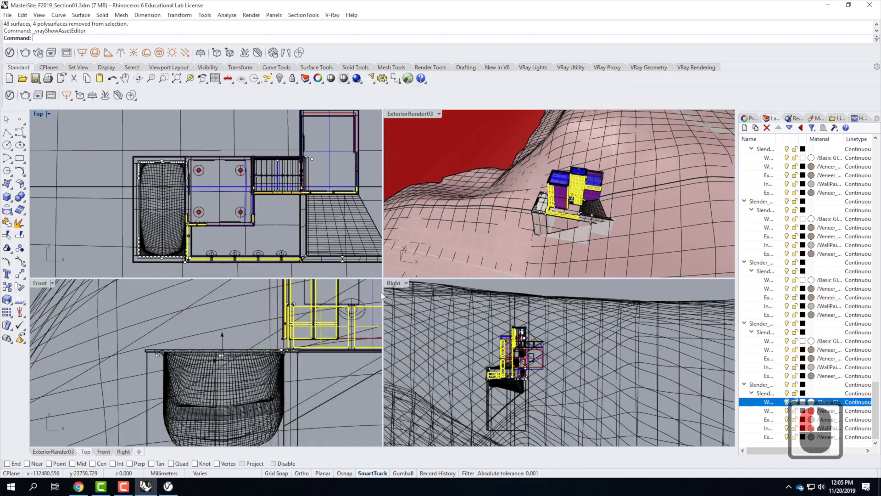
Step: Set the perspective viewport to the ExteriorRender03 named view and maximize that viewport
{"action": "left_click", "coordinate": [442, 116]}
{"action": "left_click", "coordinate": [439, 114]}
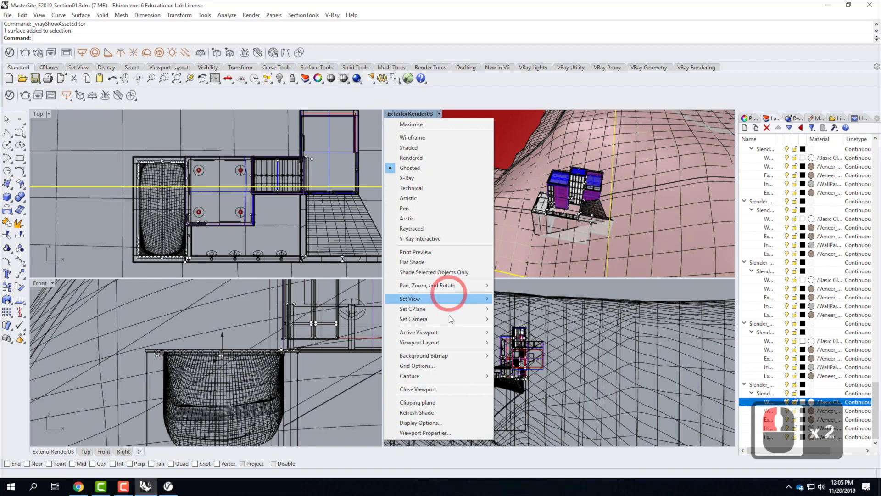
{"action": "mouse_move", "coordinate": [480, 302]}
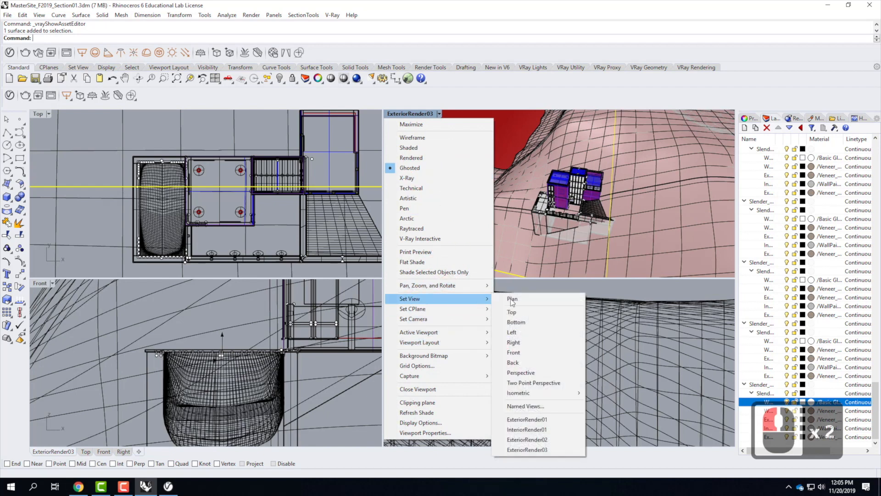
{"action": "left_click", "coordinate": [548, 450]}
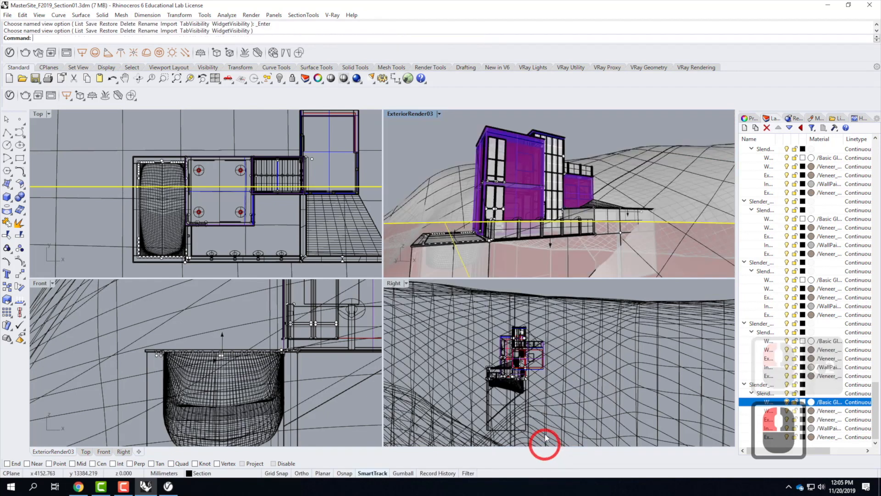
{"action": "double_click", "coordinate": [411, 114]}
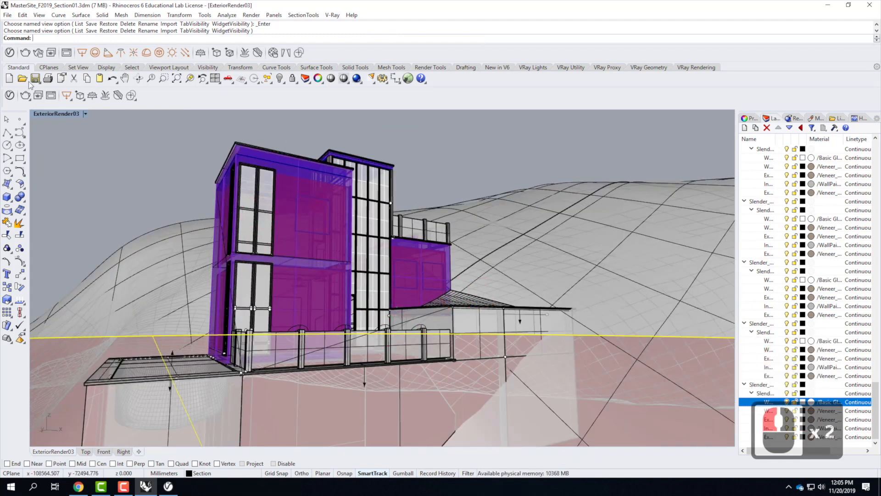
Step: Open the V-Ray render settings and set the render output image height to 200
{"action": "left_click", "coordinate": [9, 95]}
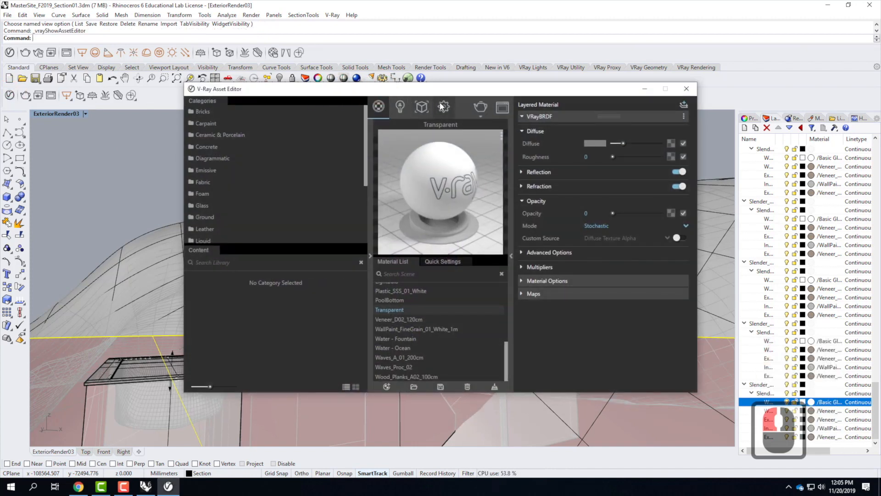
{"action": "left_click", "coordinate": [444, 106]}
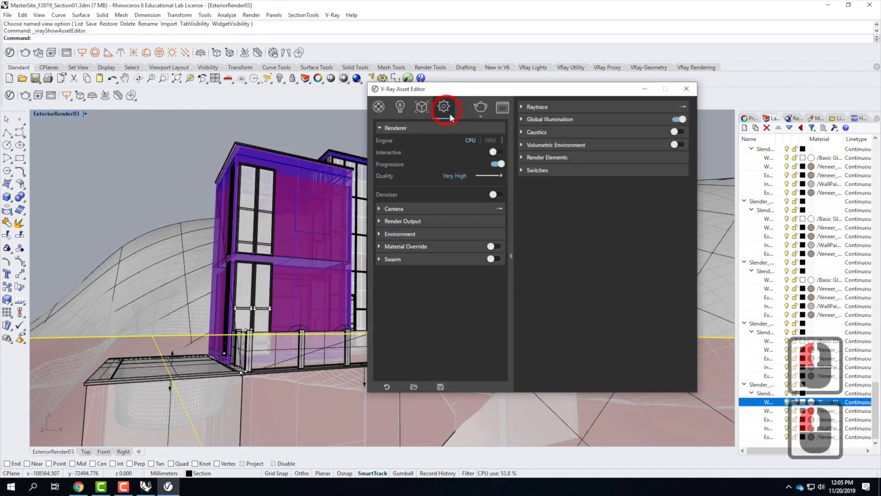
{"action": "left_click", "coordinate": [380, 208]}
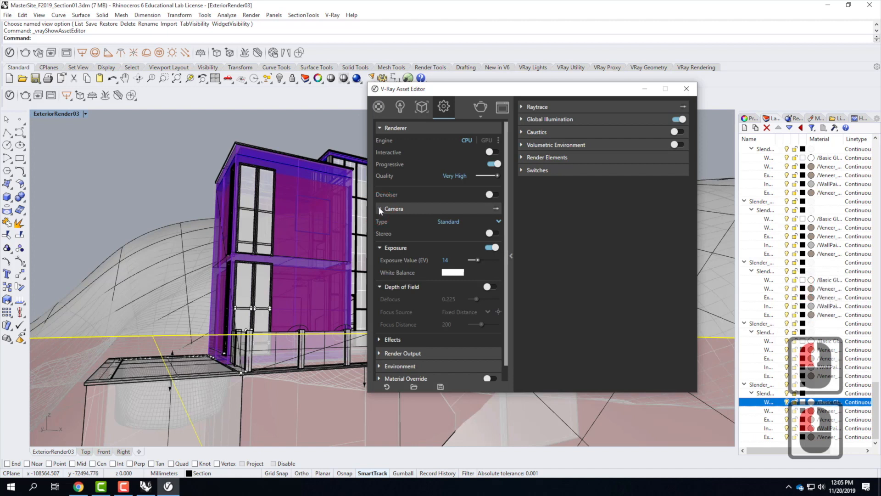
{"action": "left_click", "coordinate": [379, 209]}
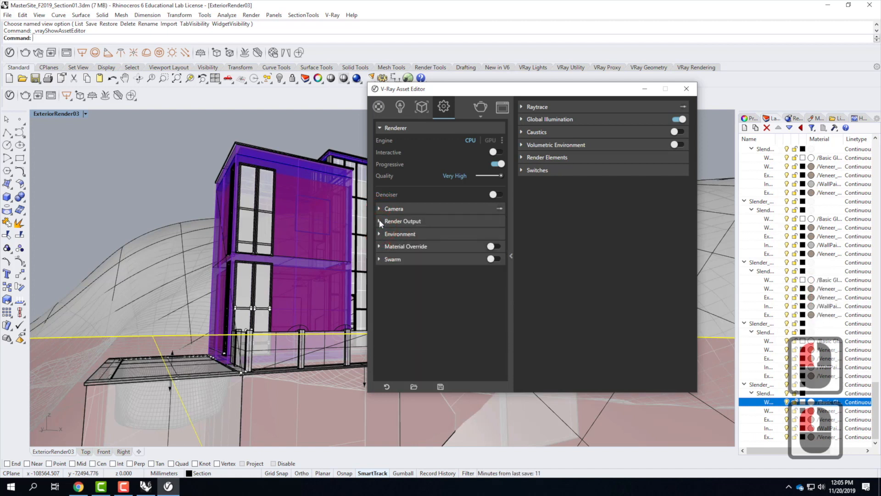
{"action": "left_click", "coordinate": [422, 220]}
{"action": "left_click", "coordinate": [475, 259]}
{"action": "left_click", "coordinate": [399, 258]}
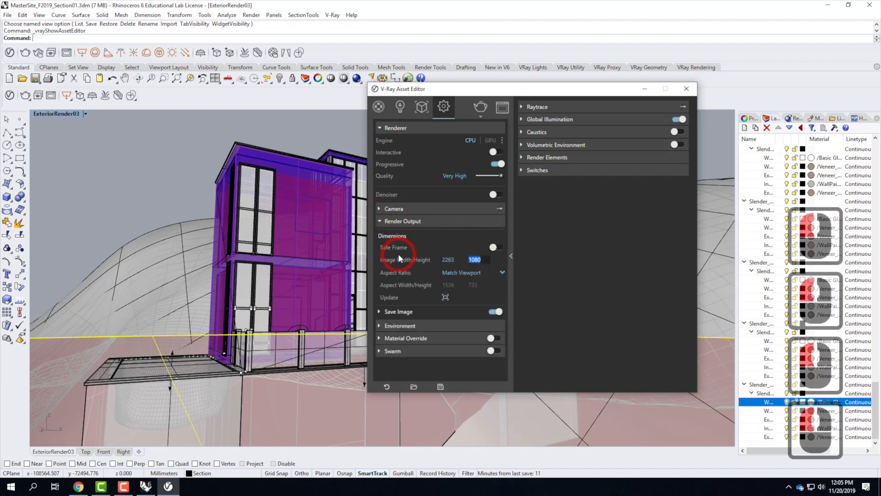
{"action": "type", "text": "200"}
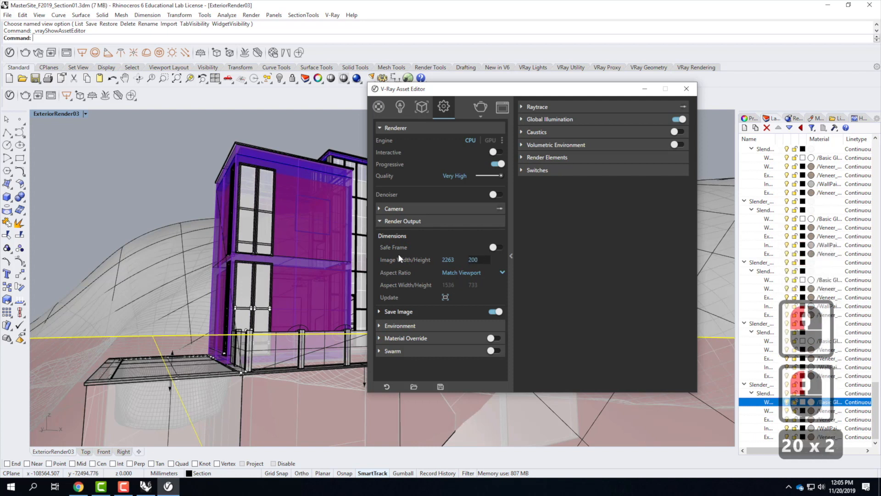
{"action": "key", "text": "Tab"}
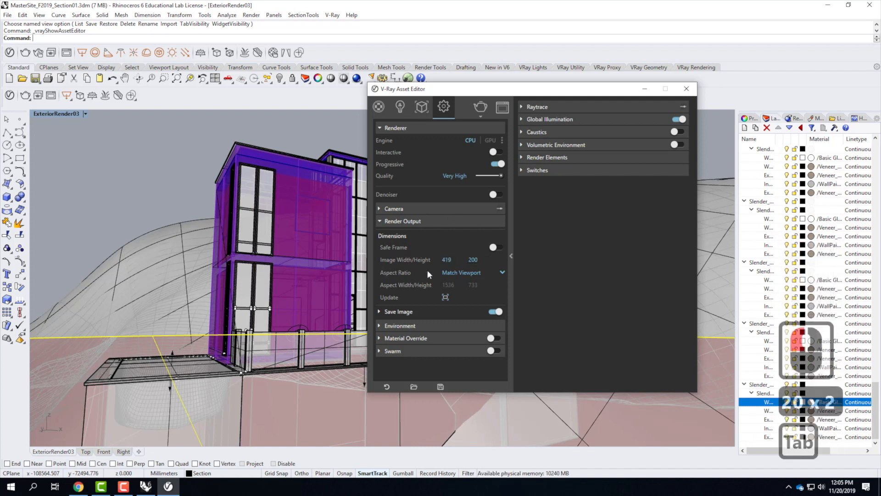
Step: Start a V-Ray render of the view and move and enlarge the frame buffer window
{"action": "left_click", "coordinate": [480, 108]}
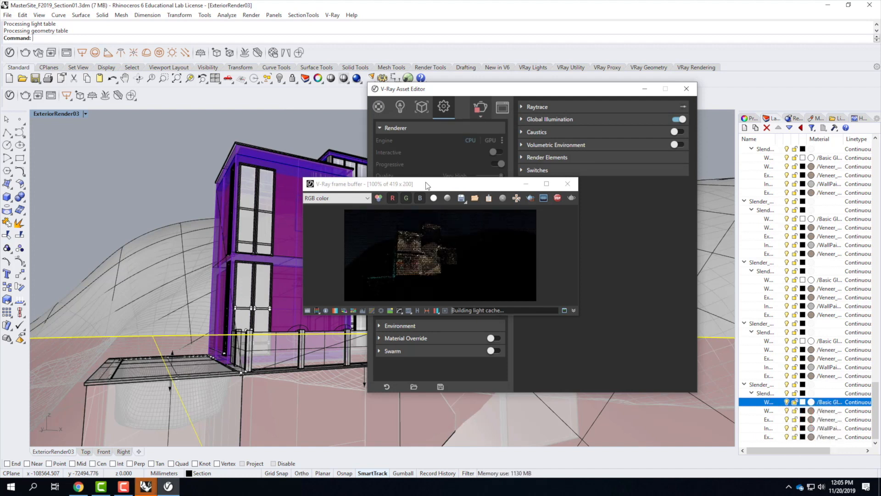
{"action": "left_click_drag", "start_coordinate": [427, 185], "coordinate": [258, 93]}
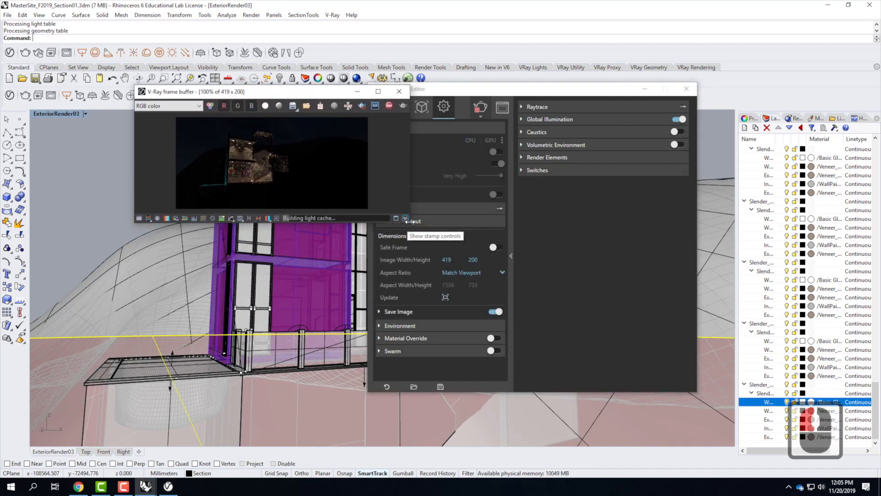
{"action": "left_click_drag", "start_coordinate": [410, 222], "coordinate": [588, 353]}
{"action": "scroll", "coordinate": [351, 219], "scroll_direction": "up", "scroll_amount": 1}
{"action": "scroll", "coordinate": [350, 219], "scroll_direction": "up", "scroll_amount": 1}
{"action": "scroll", "coordinate": [355, 227], "scroll_direction": "down", "scroll_amount": 1}
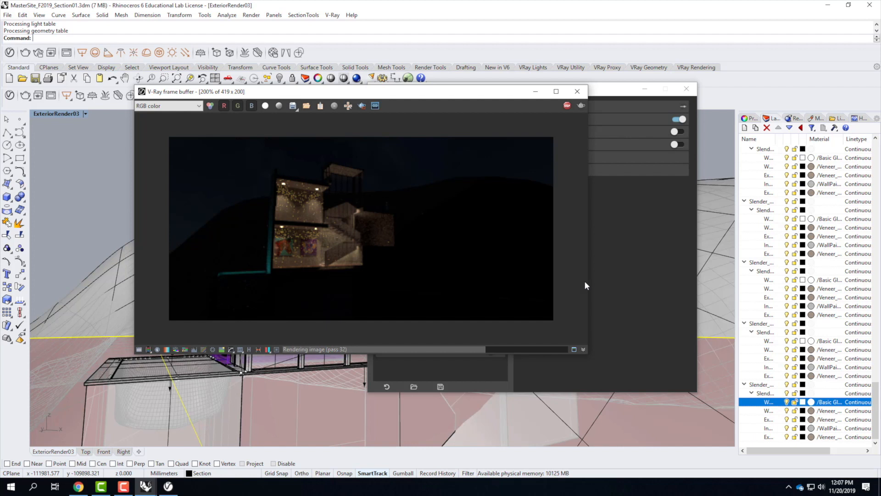
Step: Enable Swarm in the render settings and rearrange the asset editor and frame buffer windows
{"action": "left_click", "coordinate": [623, 279]}
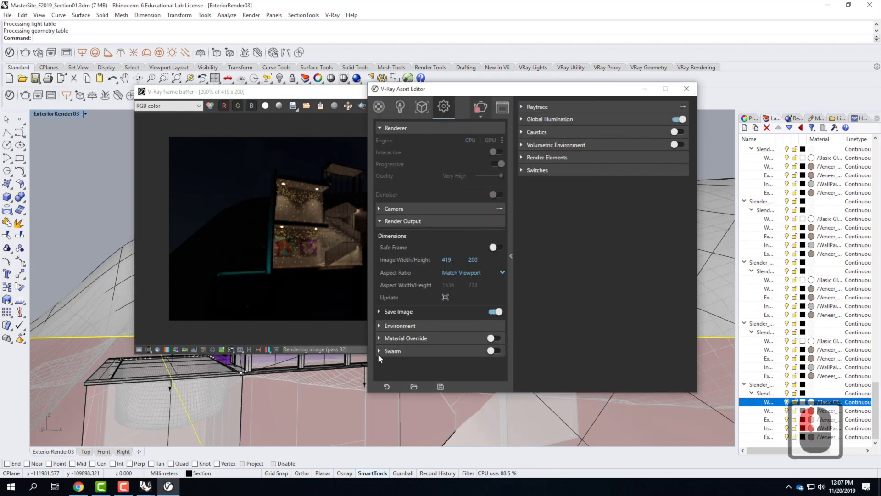
{"action": "left_click", "coordinate": [495, 352]}
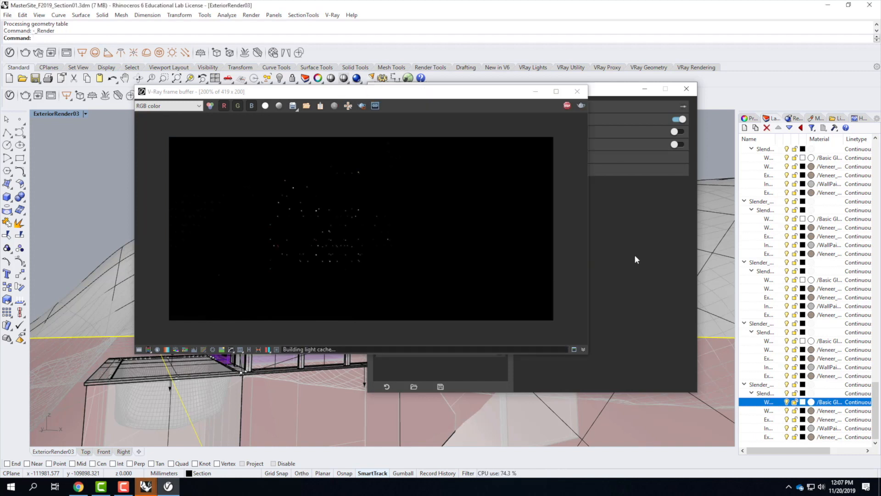
{"action": "left_click", "coordinate": [512, 346]}
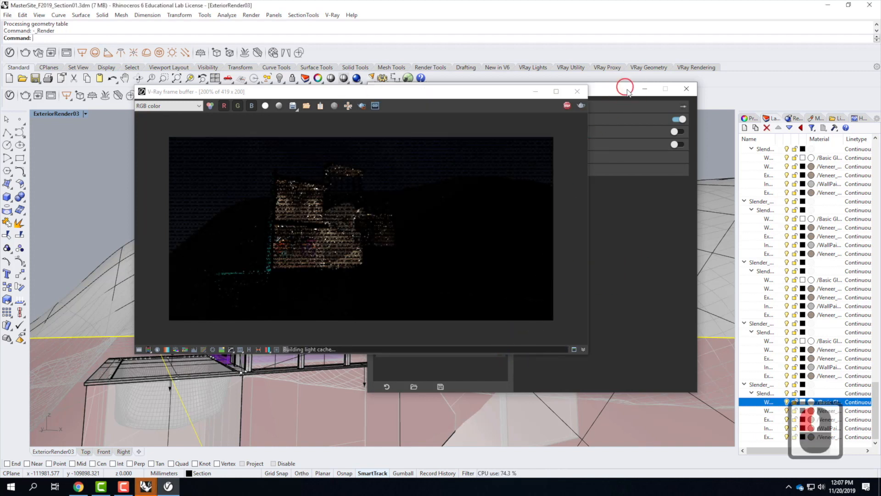
{"action": "left_click_drag", "start_coordinate": [628, 91], "coordinate": [648, 109]}
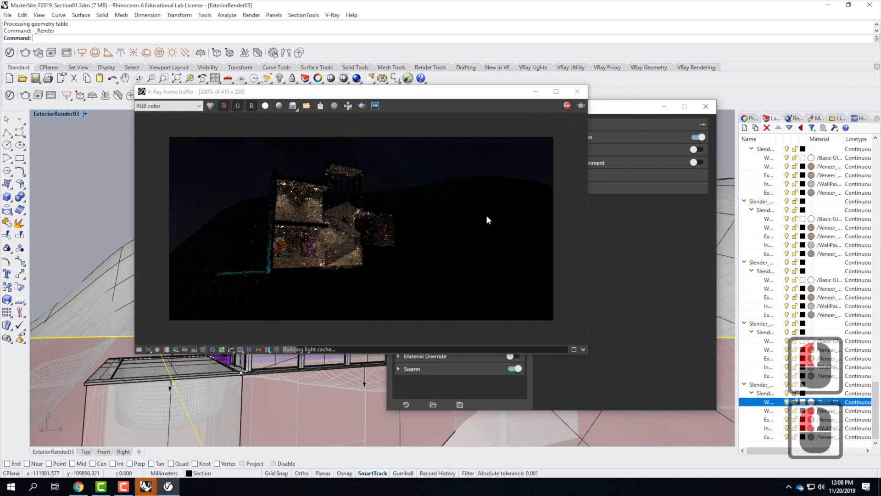
{"action": "left_click_drag", "start_coordinate": [507, 96], "coordinate": [452, 94]}
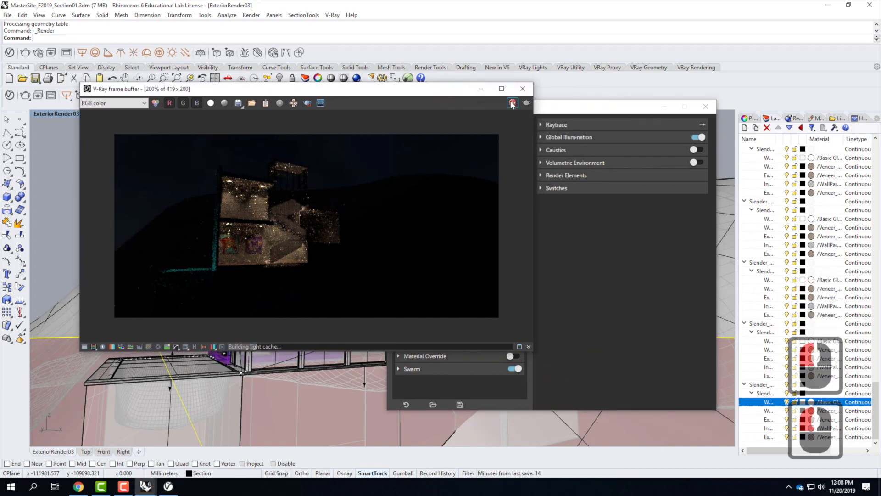
{"action": "left_click", "coordinate": [480, 89]}
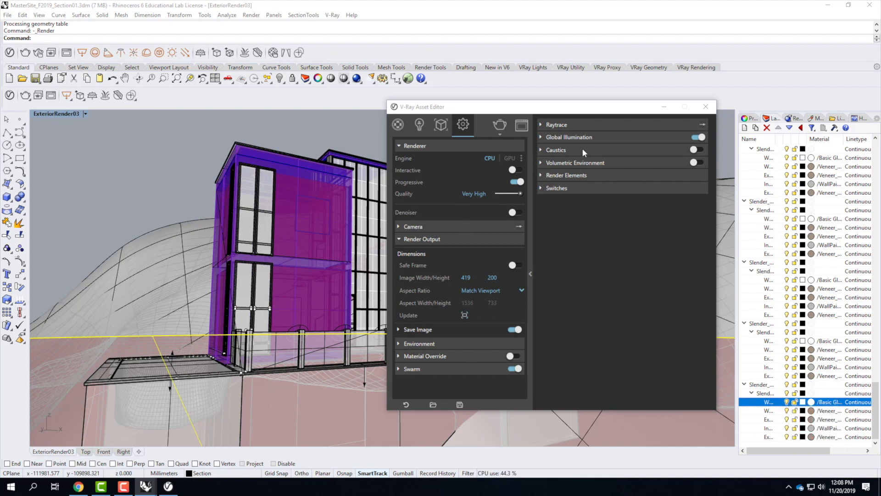
Step: Expand the Render Elements section and render the view again with V-Ray
{"action": "left_click", "coordinate": [547, 176]}
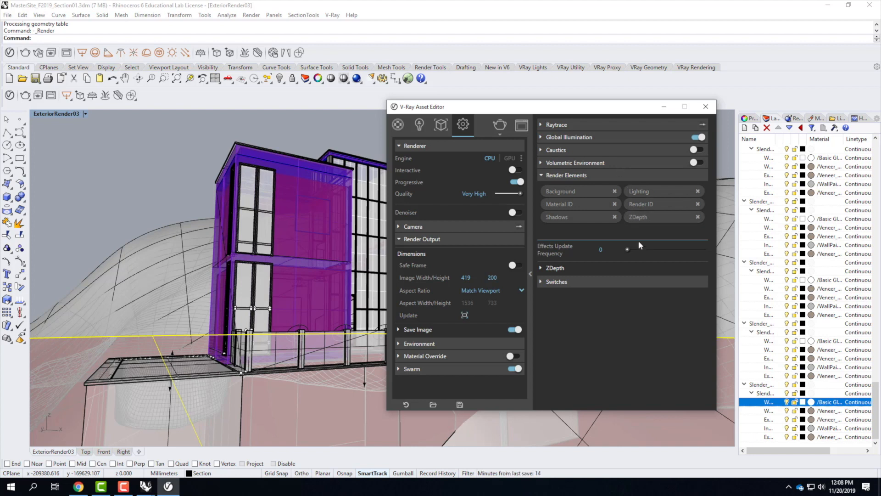
{"action": "left_click", "coordinate": [522, 125]}
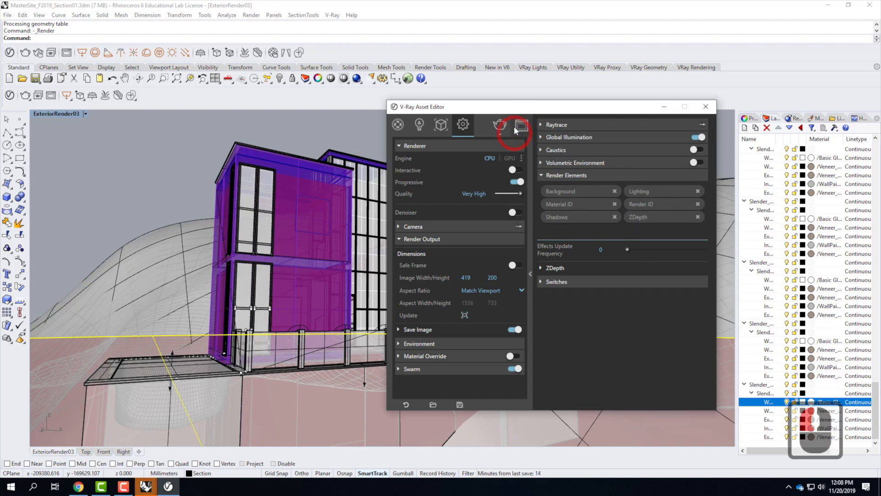
{"action": "left_click", "coordinate": [500, 127]}
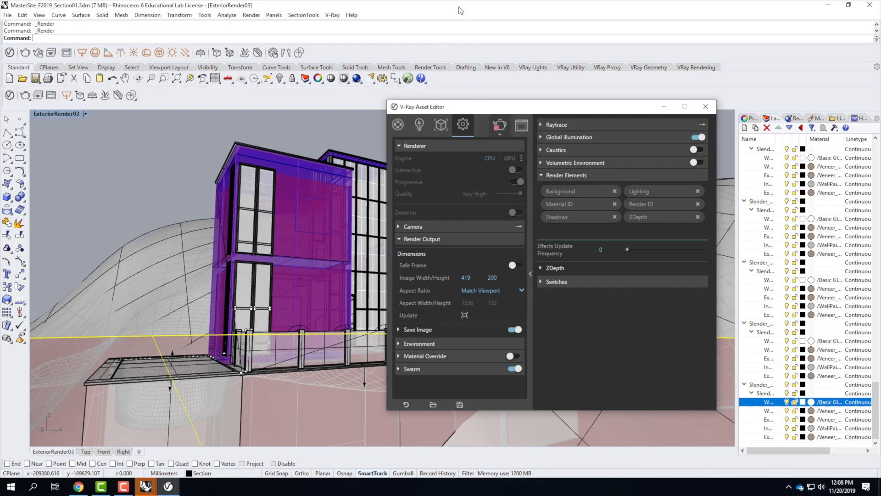
{"action": "left_click", "coordinate": [521, 127]}
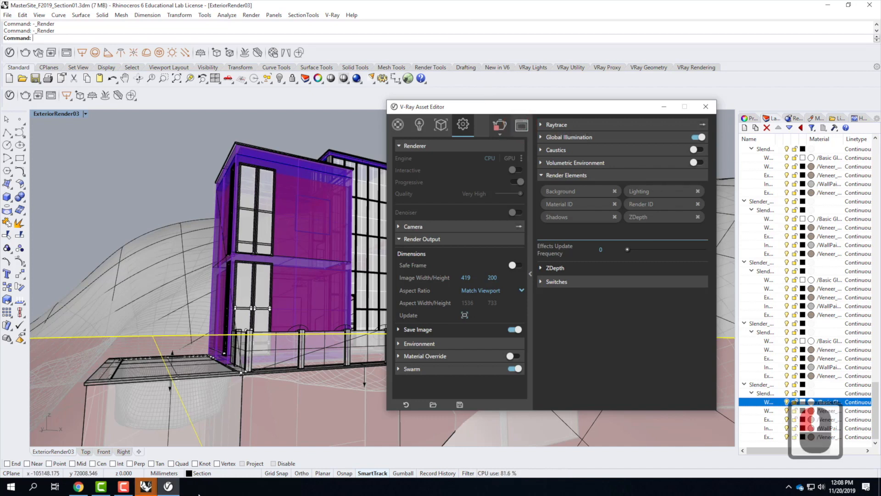
Step: Bring the V-Ray frame buffer back into view and open its save options
{"action": "left_click", "coordinate": [168, 487]}
{"action": "left_click", "coordinate": [168, 487]}
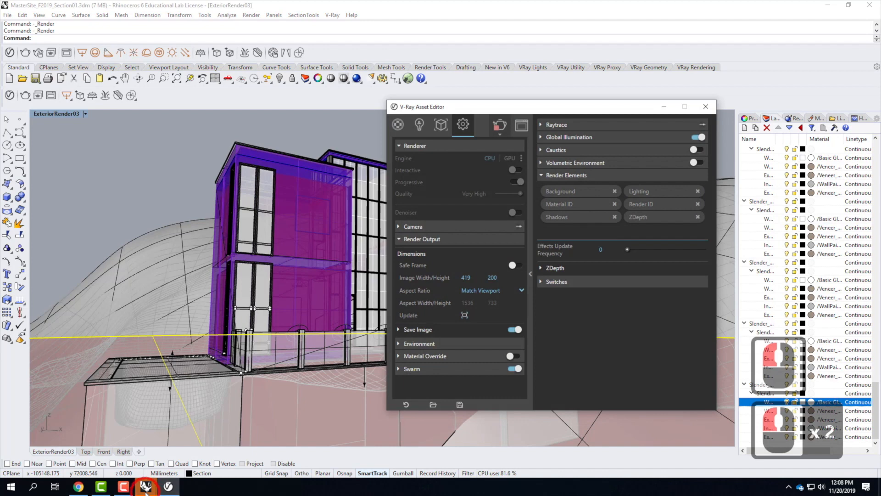
{"action": "left_click", "coordinate": [146, 487]}
{"action": "left_click", "coordinate": [188, 448]}
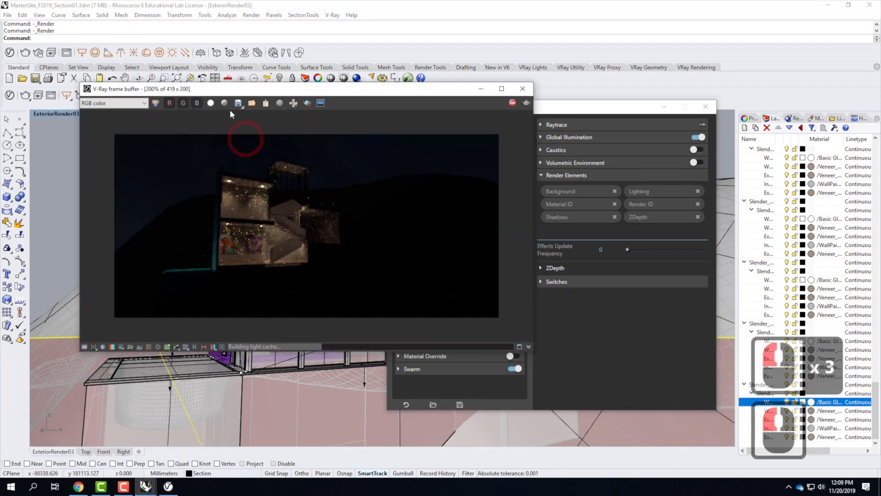
{"action": "left_click", "coordinate": [238, 104]}
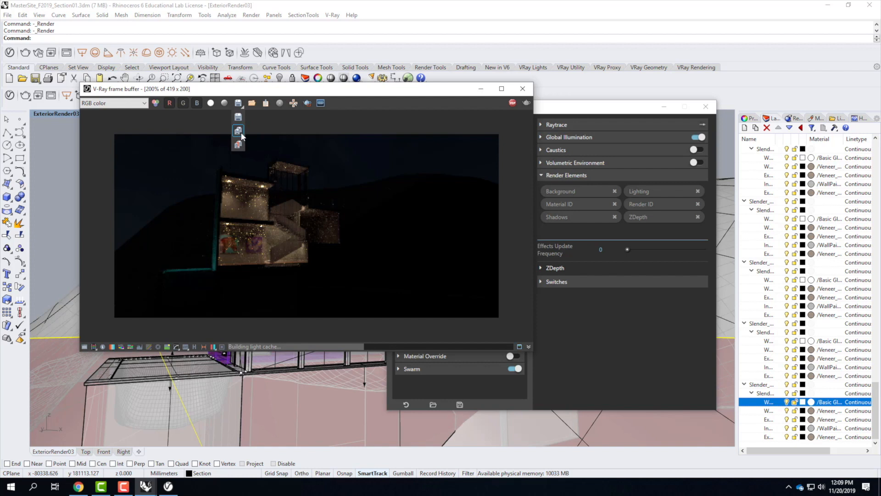
{"action": "left_click", "coordinate": [189, 121]}
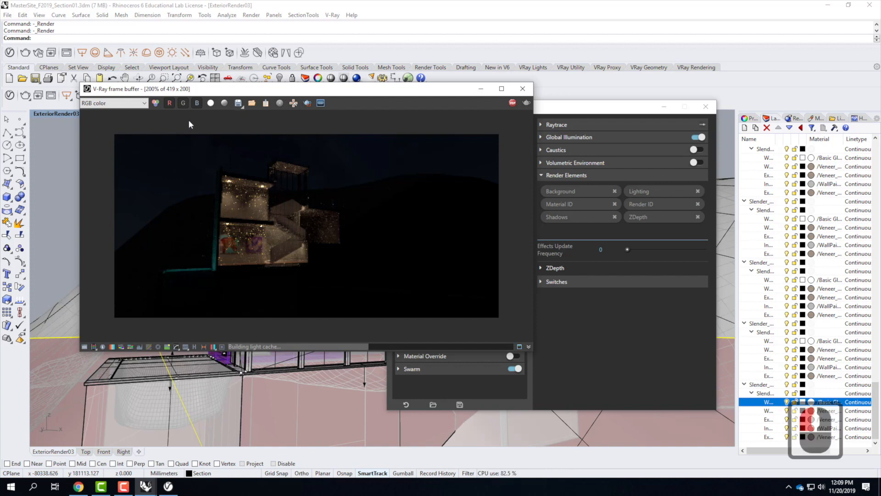
Step: Display the RenderID, MaterialID, Alpha, ZDepth and Background render elements in the frame buffer
{"action": "left_click", "coordinate": [145, 103]}
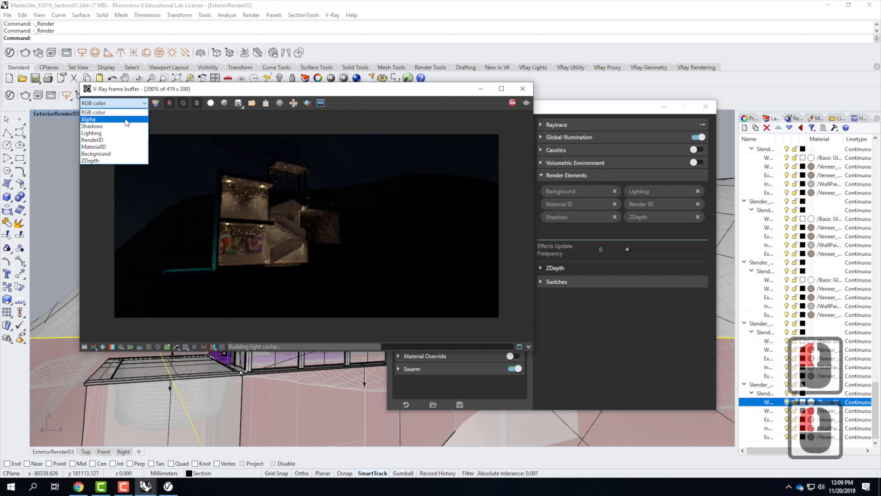
{"action": "left_click", "coordinate": [123, 140]}
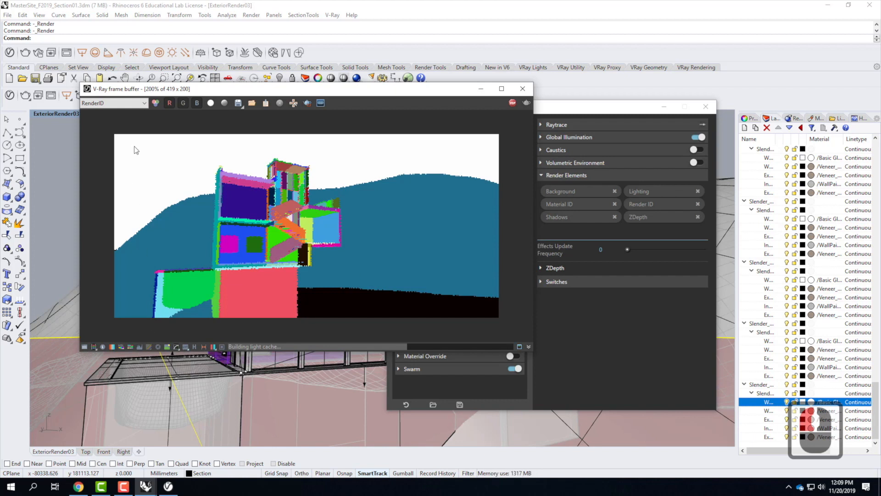
{"action": "left_click", "coordinate": [144, 106]}
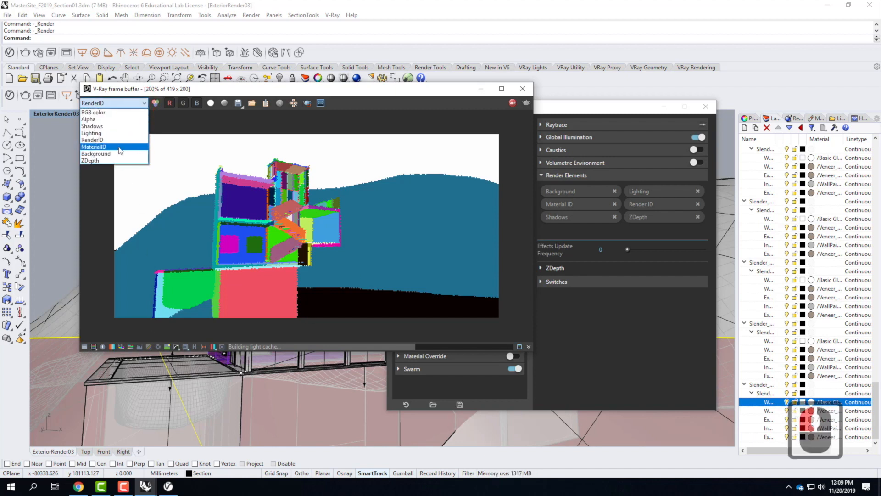
{"action": "left_click", "coordinate": [118, 147]}
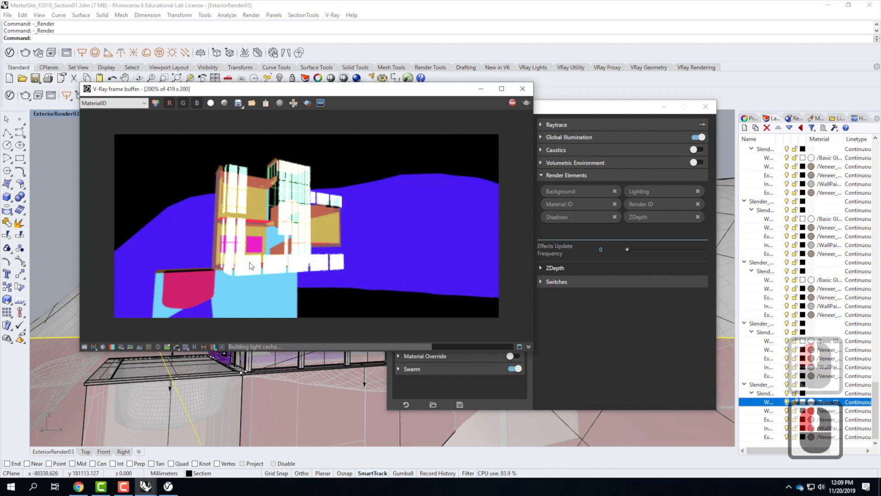
{"action": "left_click", "coordinate": [143, 104]}
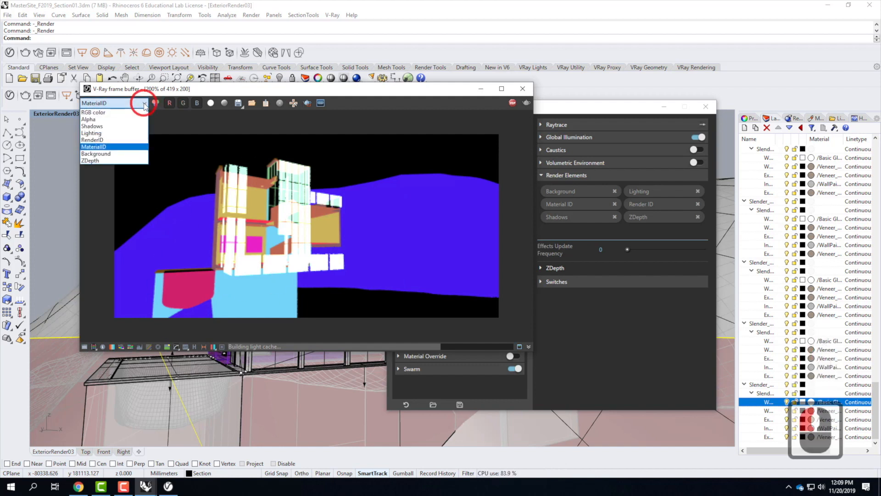
{"action": "left_click", "coordinate": [118, 119]}
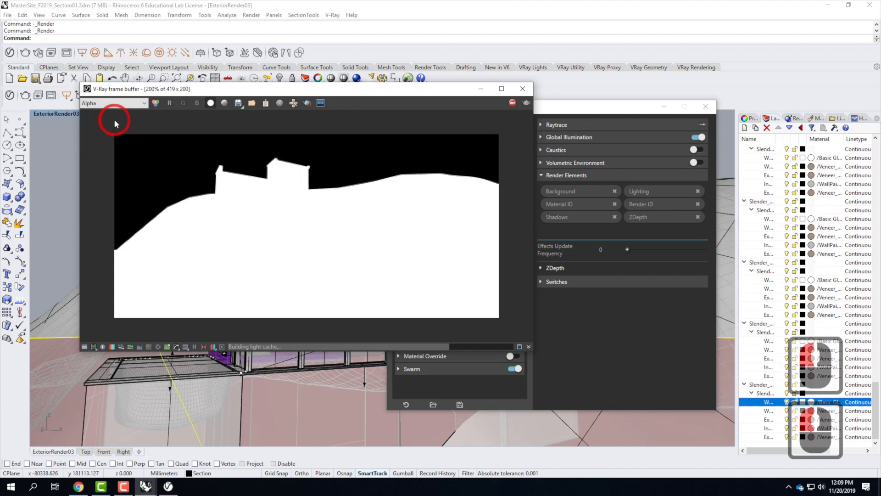
{"action": "left_click", "coordinate": [143, 103]}
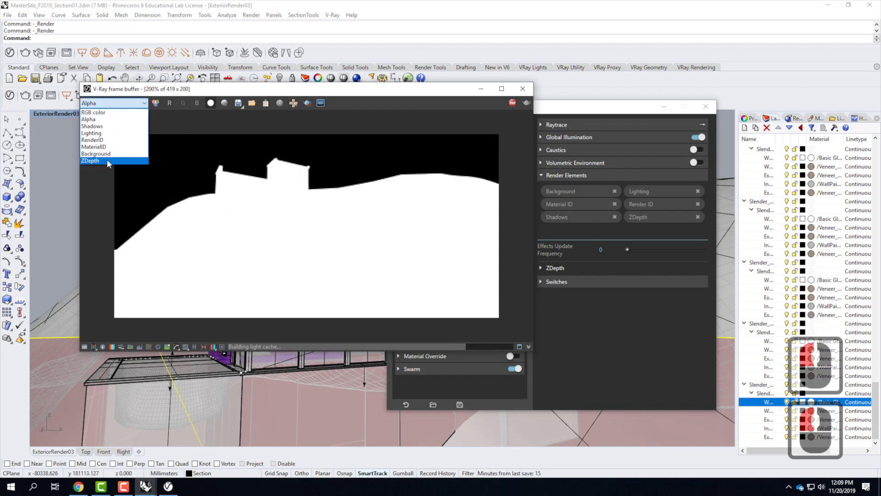
{"action": "left_click", "coordinate": [107, 160]}
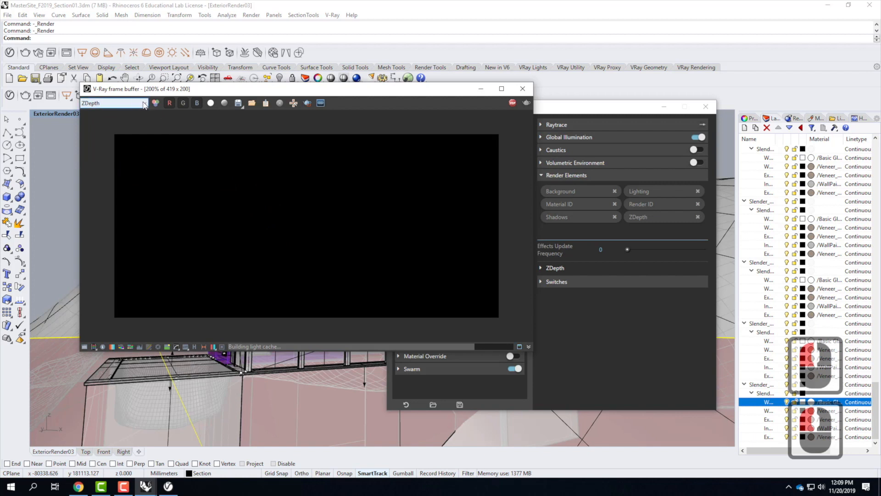
{"action": "left_click", "coordinate": [143, 103]}
{"action": "left_click", "coordinate": [120, 155]}
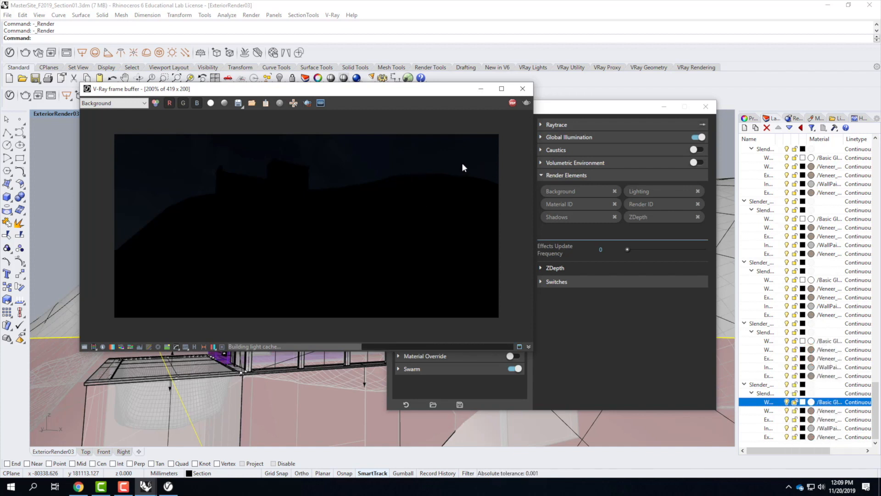
Step: Stop the running render and minimize the frame buffer window
{"action": "left_click", "coordinate": [512, 102]}
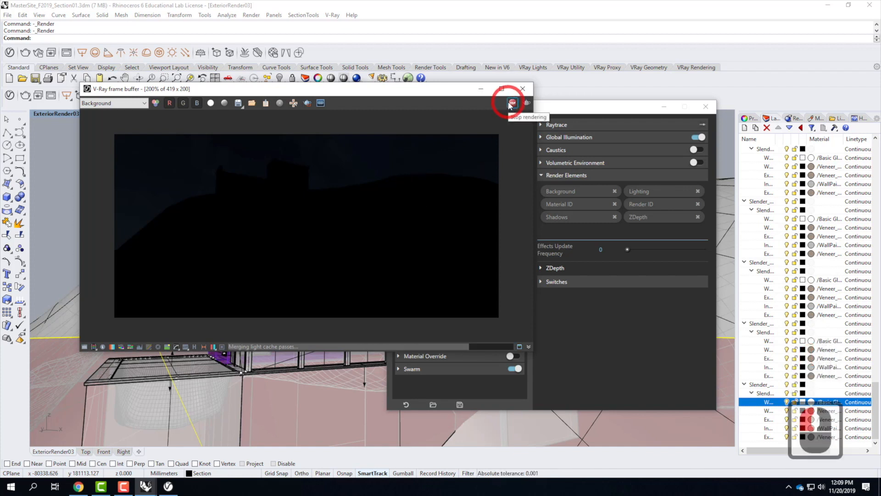
{"action": "left_click", "coordinate": [482, 90]}
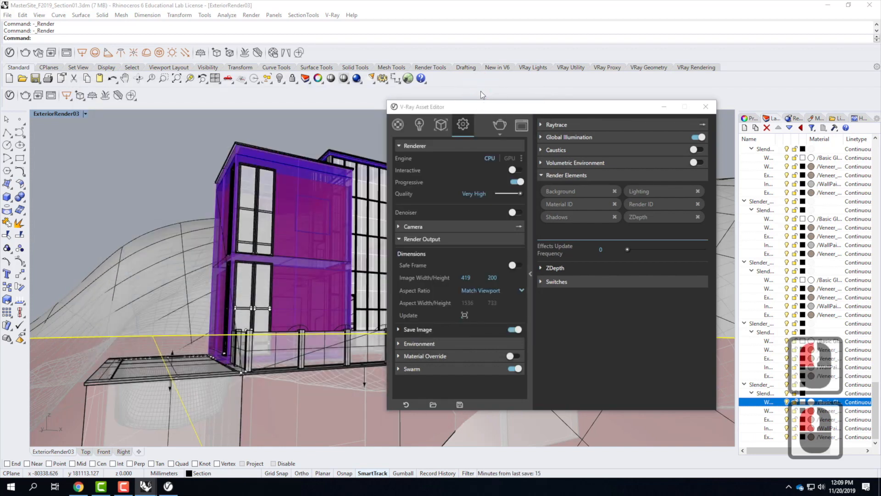